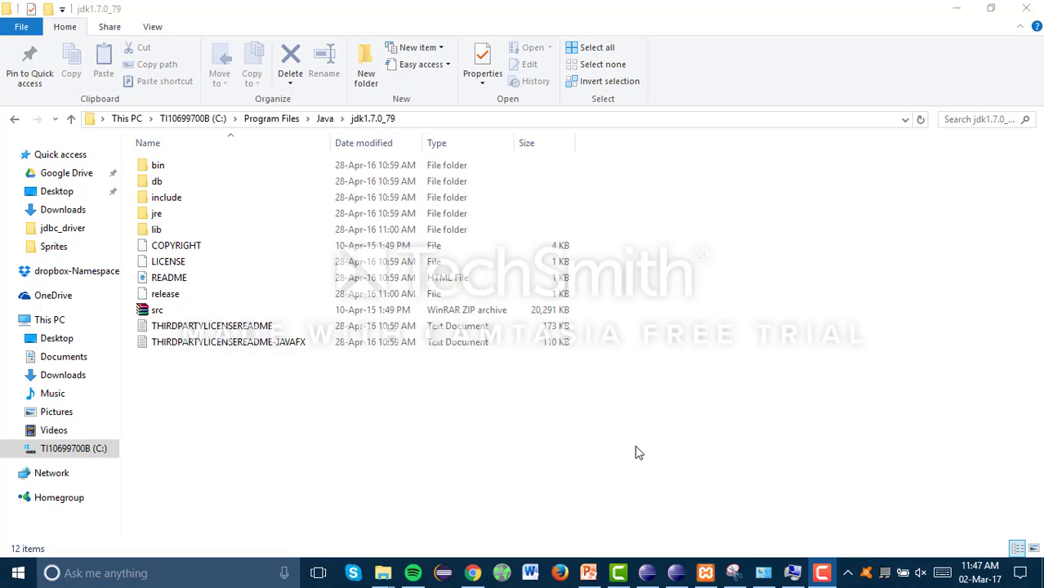
- Open Environment Variables from This PC's system properties and inspect JAVA_HOME (C:\Program Files\Java\jdk1.7.0_79) and PATH
{"action": "right_click", "coordinate": [49, 324]}
{"action": "left_click", "coordinate": [178, 521]}
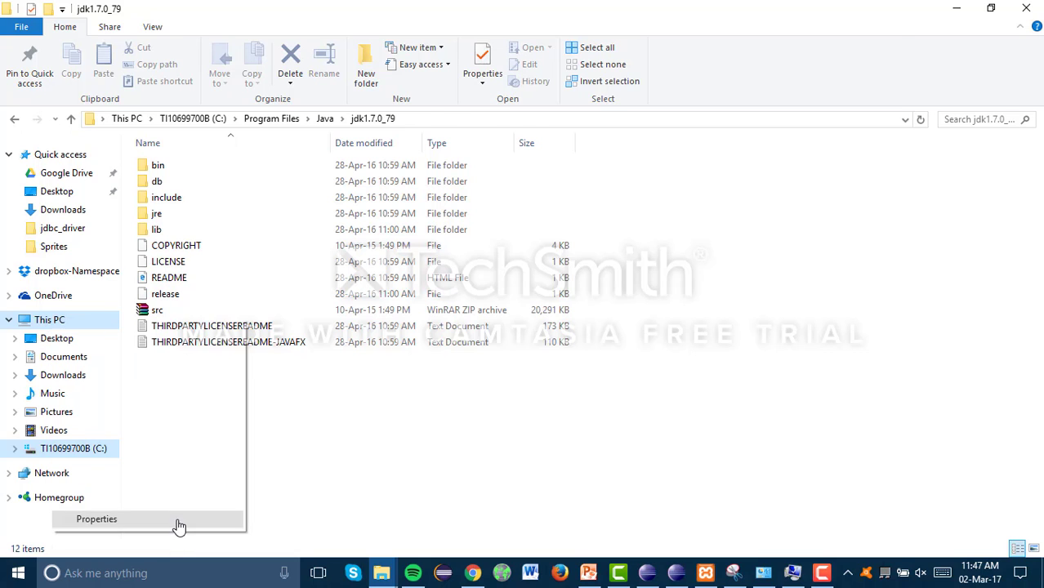
{"action": "left_click", "coordinate": [269, 189]}
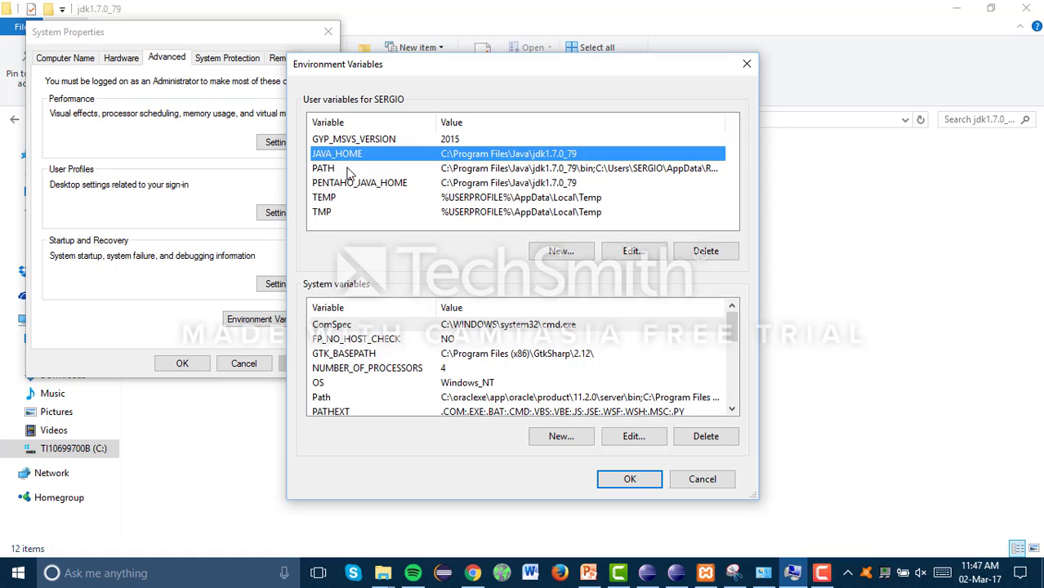
{"action": "left_click", "coordinate": [728, 482]}
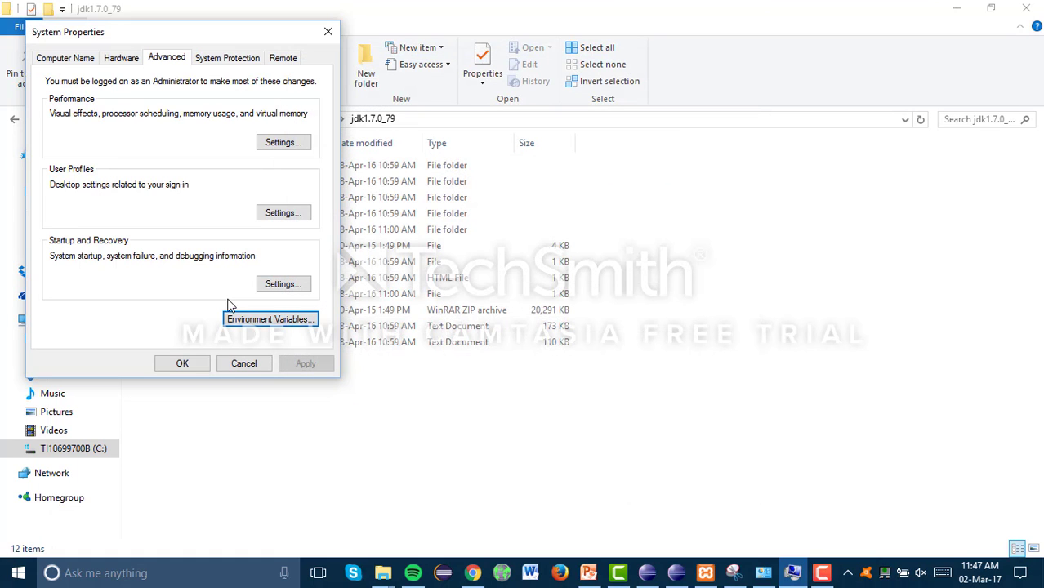
{"action": "left_click", "coordinate": [266, 324]}
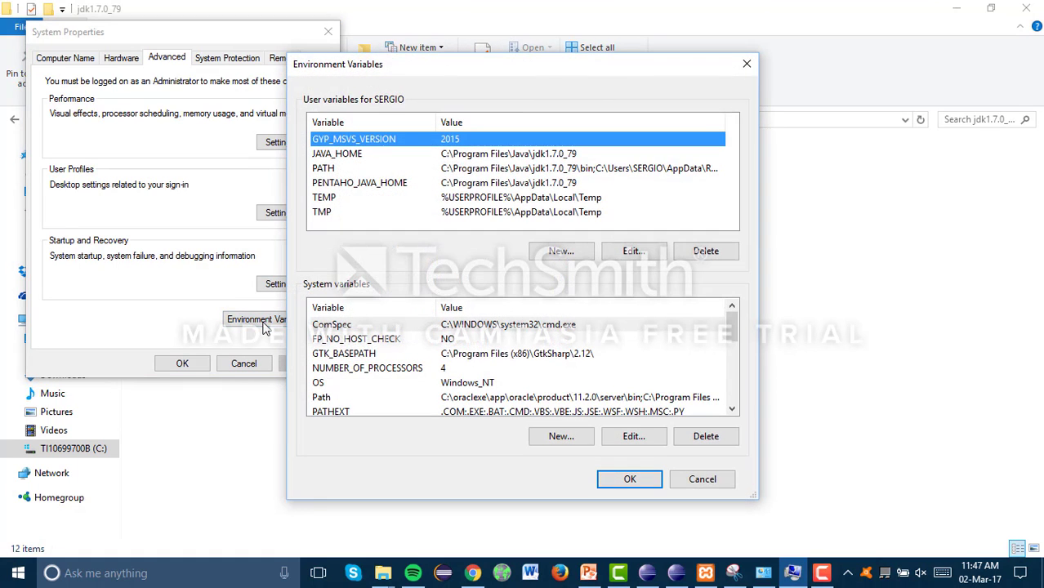
{"action": "left_click", "coordinate": [387, 156]}
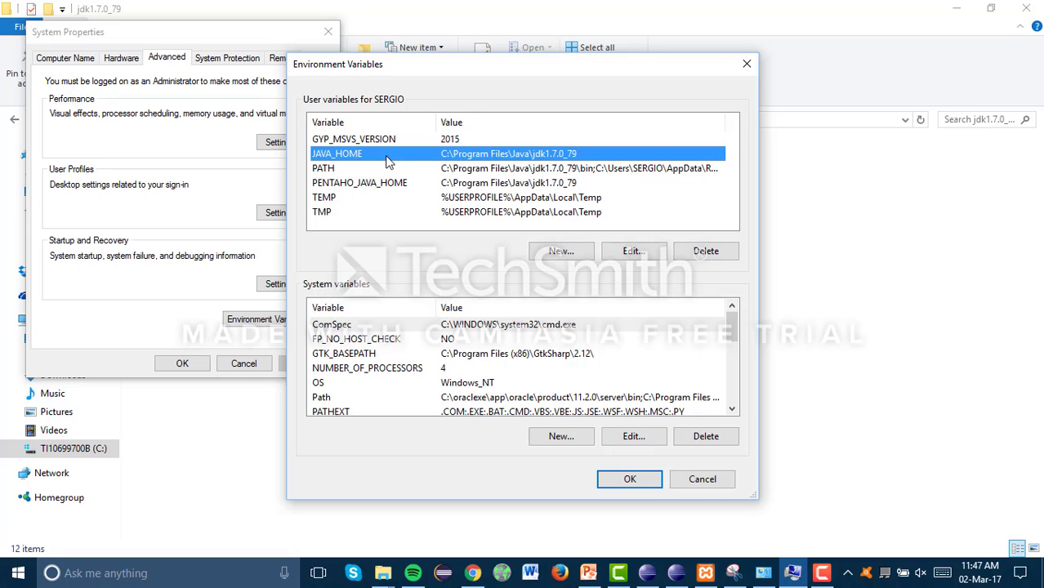
{"action": "left_click", "coordinate": [387, 170]}
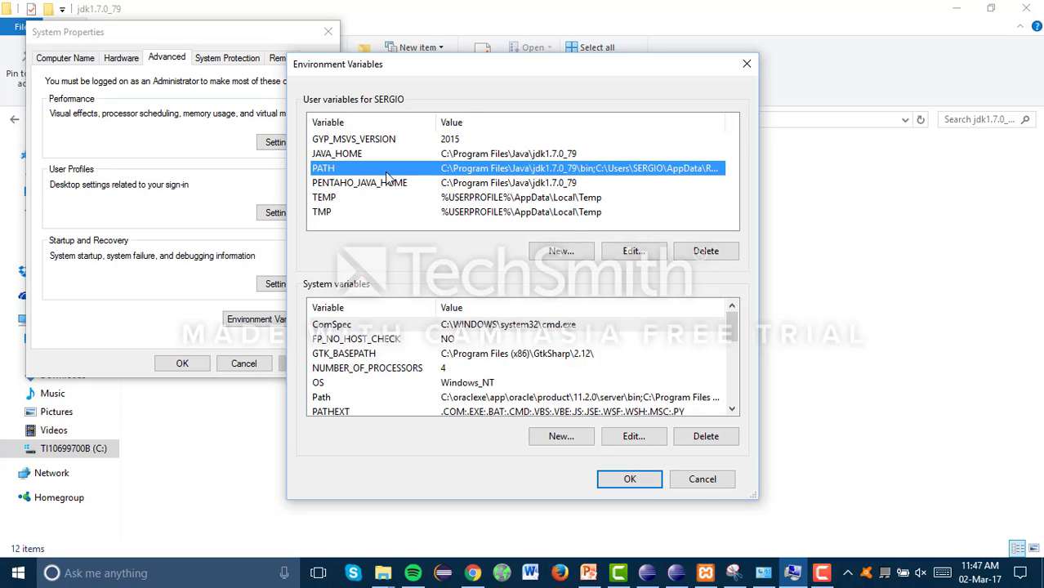
{"action": "left_click", "coordinate": [460, 156]}
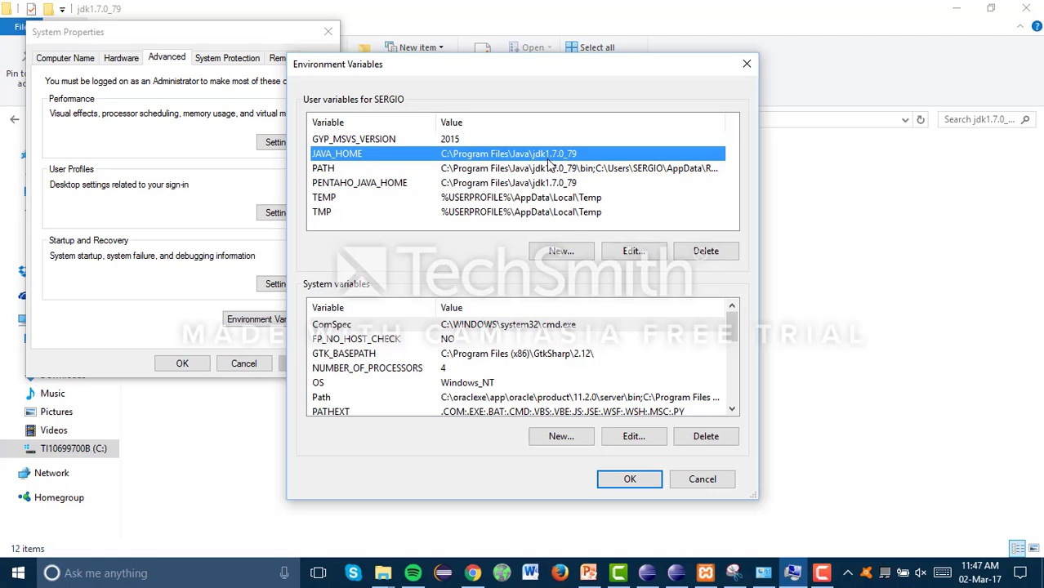
- Close the system dialogs, browse to C:\Program Files\Java\jdk1.7.0_79, and show its full path
{"action": "left_click", "coordinate": [702, 479]}
{"action": "left_click", "coordinate": [252, 367]}
{"action": "left_click", "coordinate": [87, 451]}
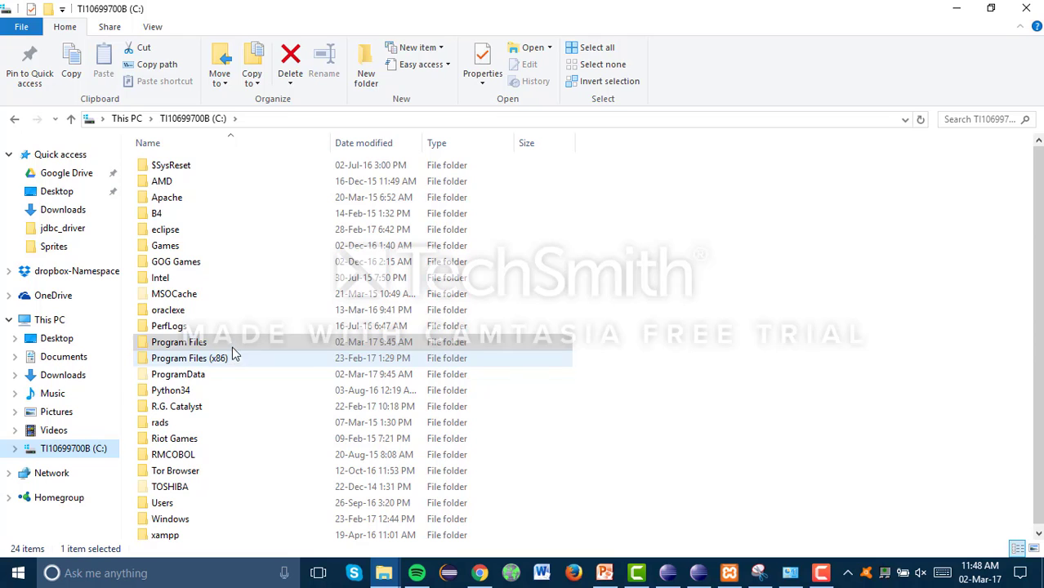
{"action": "double_click", "coordinate": [233, 342]}
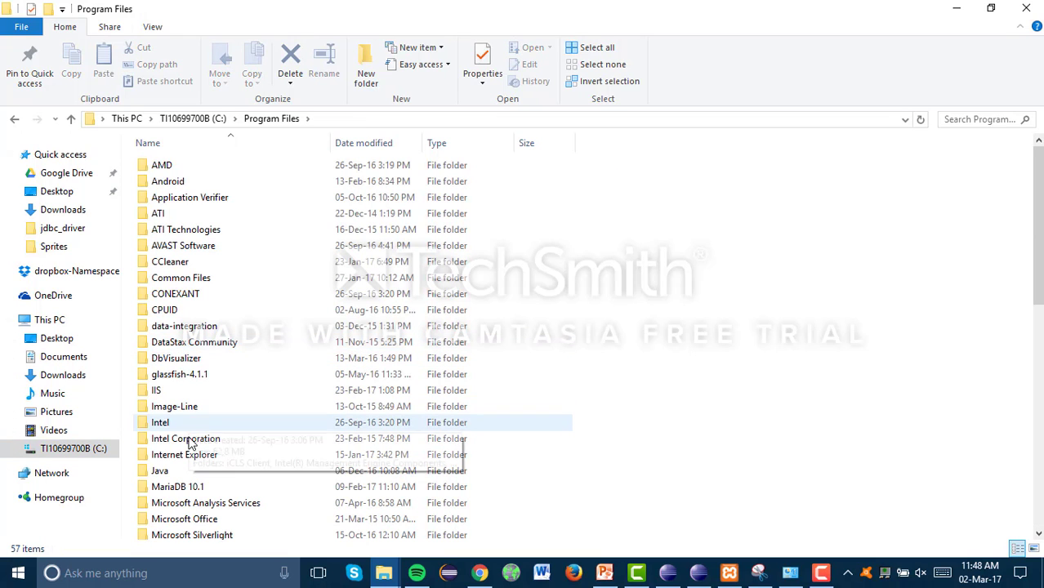
{"action": "double_click", "coordinate": [180, 474]}
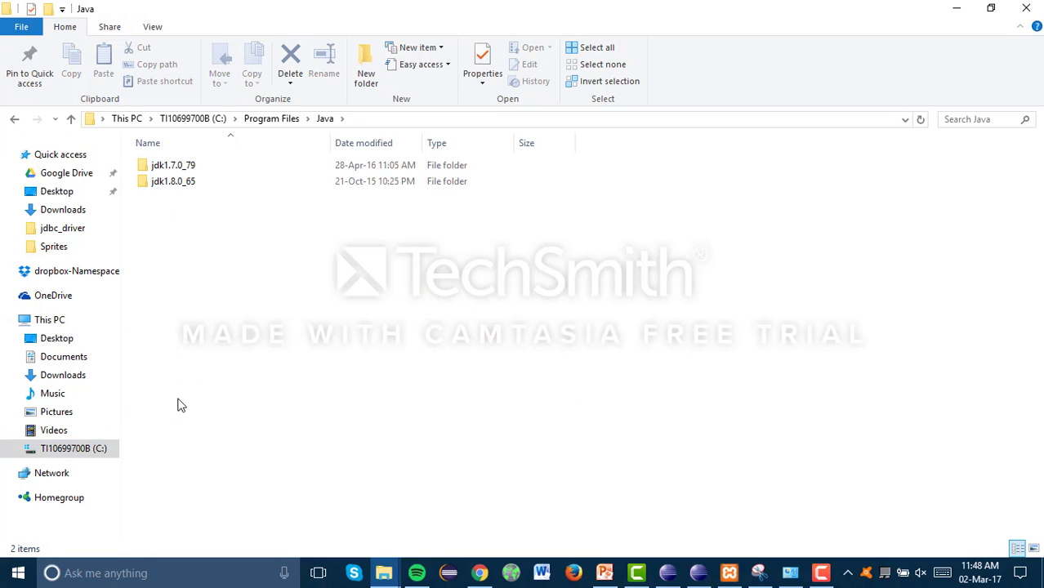
{"action": "double_click", "coordinate": [223, 168]}
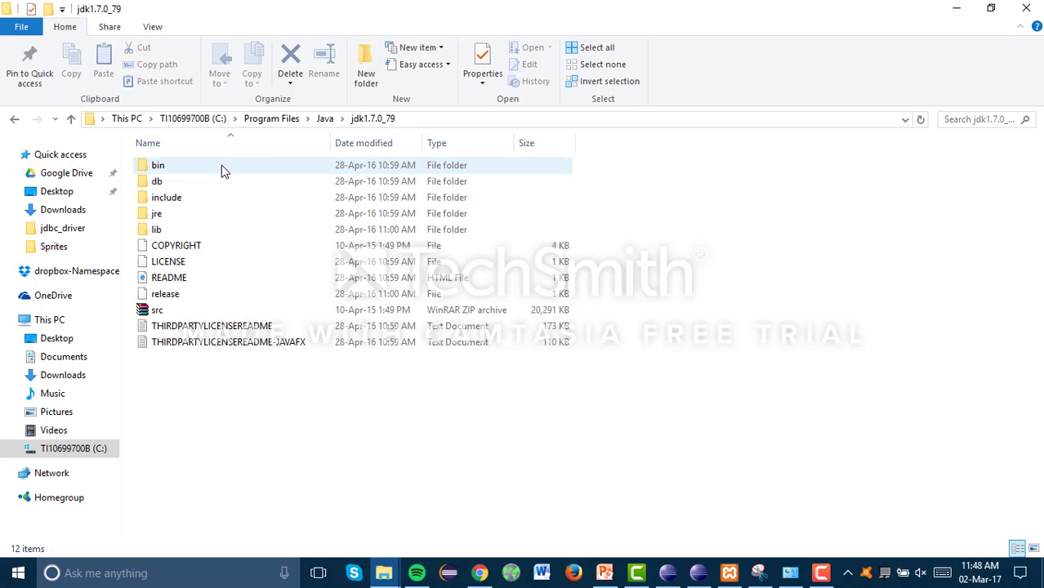
{"action": "left_click", "coordinate": [458, 120]}
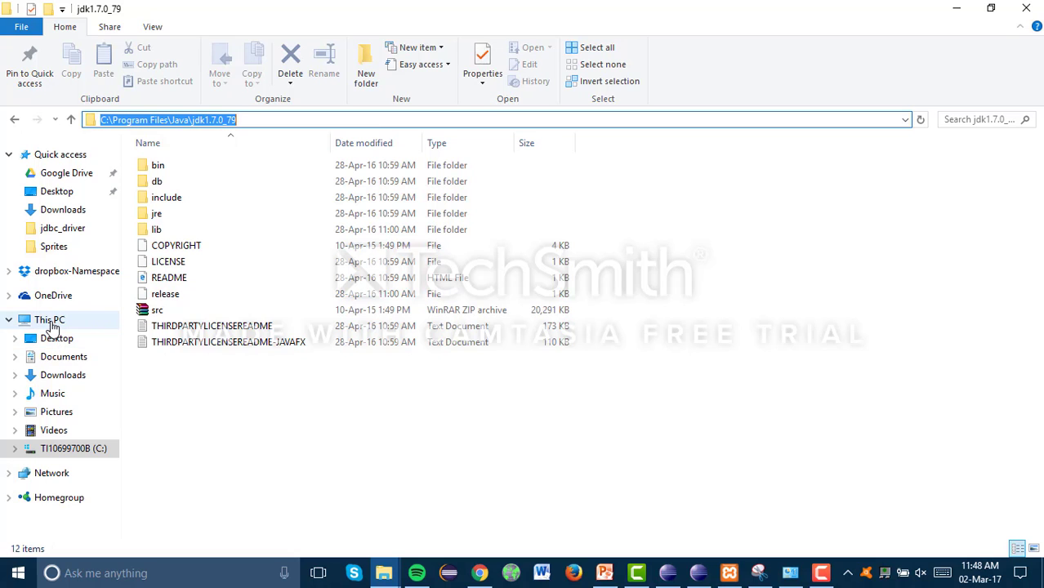
- Reopen Environment Variables and open the user PATH variable for editing
{"action": "right_click", "coordinate": [50, 325]}
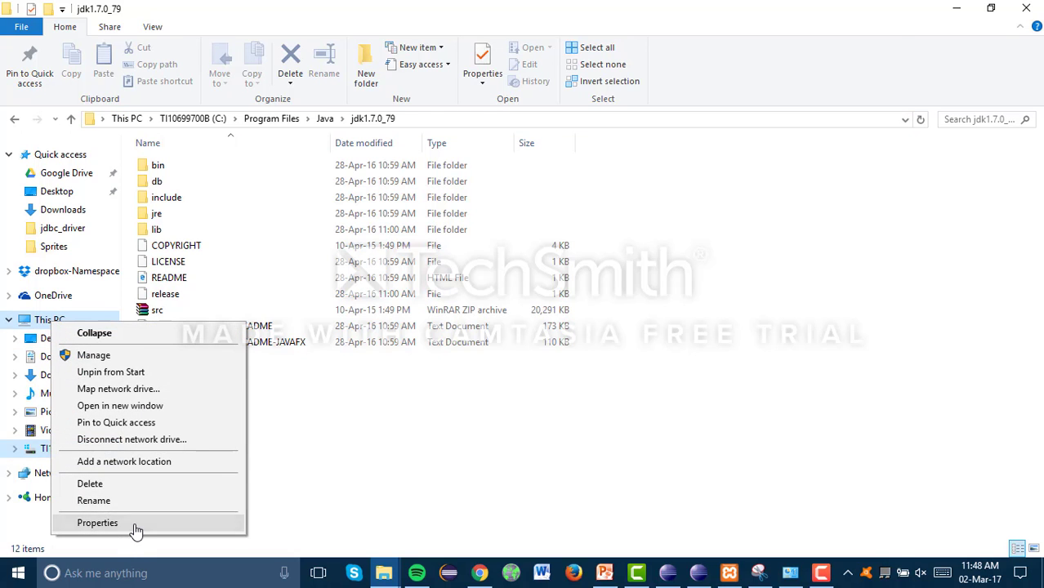
{"action": "left_click", "coordinate": [132, 527]}
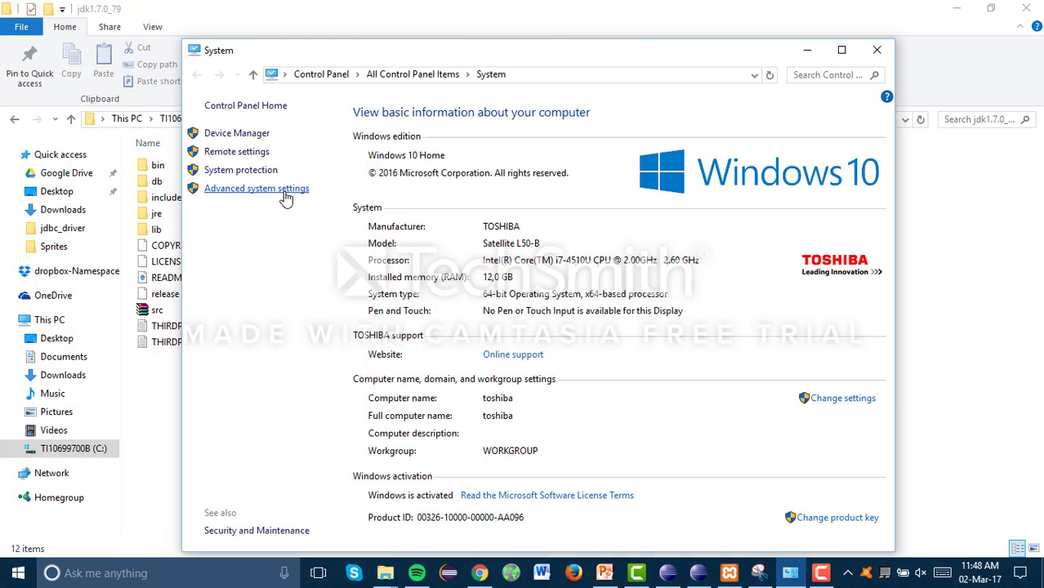
{"action": "left_click", "coordinate": [285, 198]}
{"action": "left_click", "coordinate": [316, 357]}
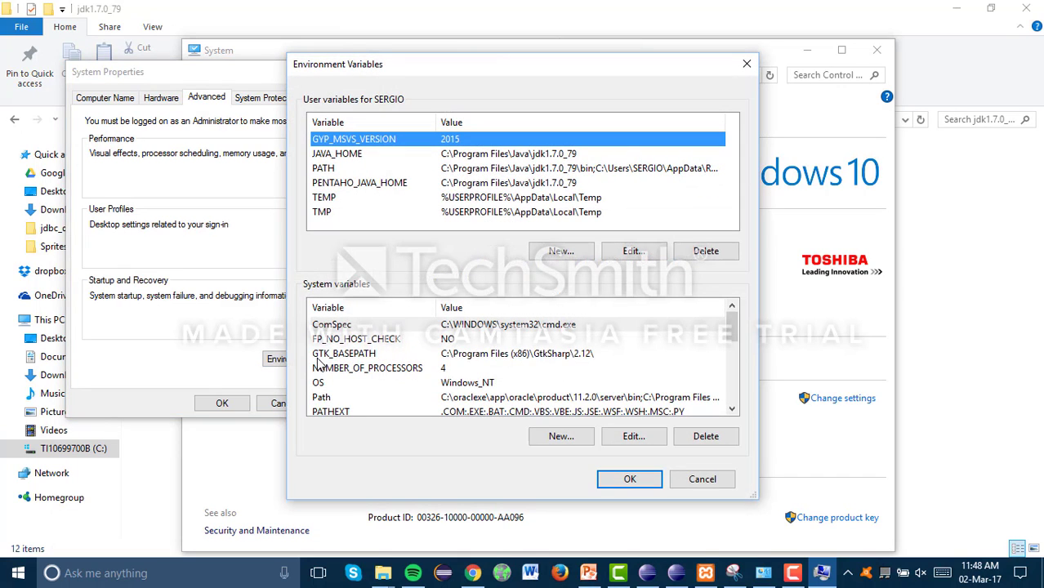
{"action": "left_click", "coordinate": [471, 156]}
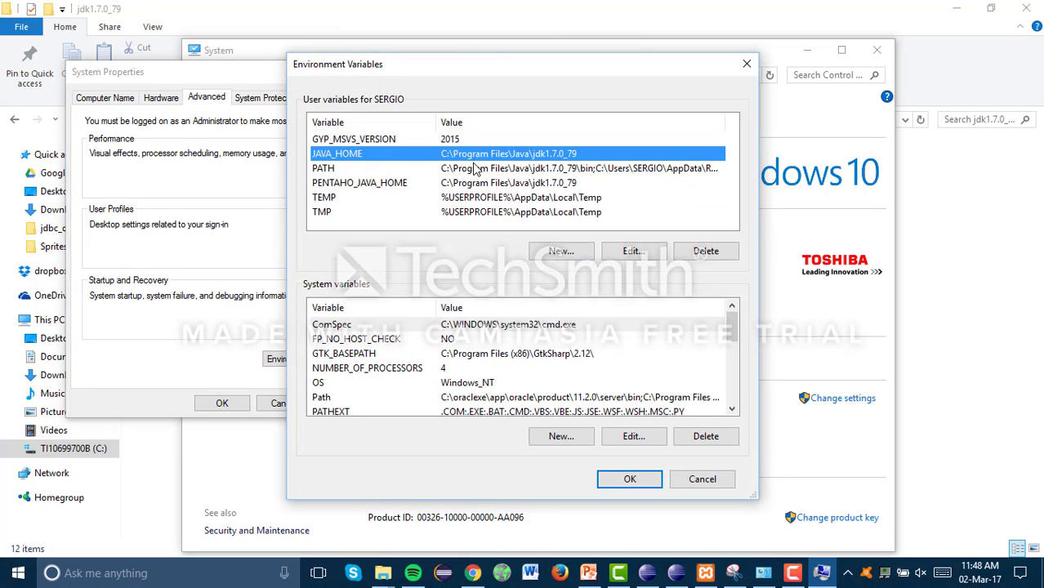
{"action": "left_click", "coordinate": [477, 170]}
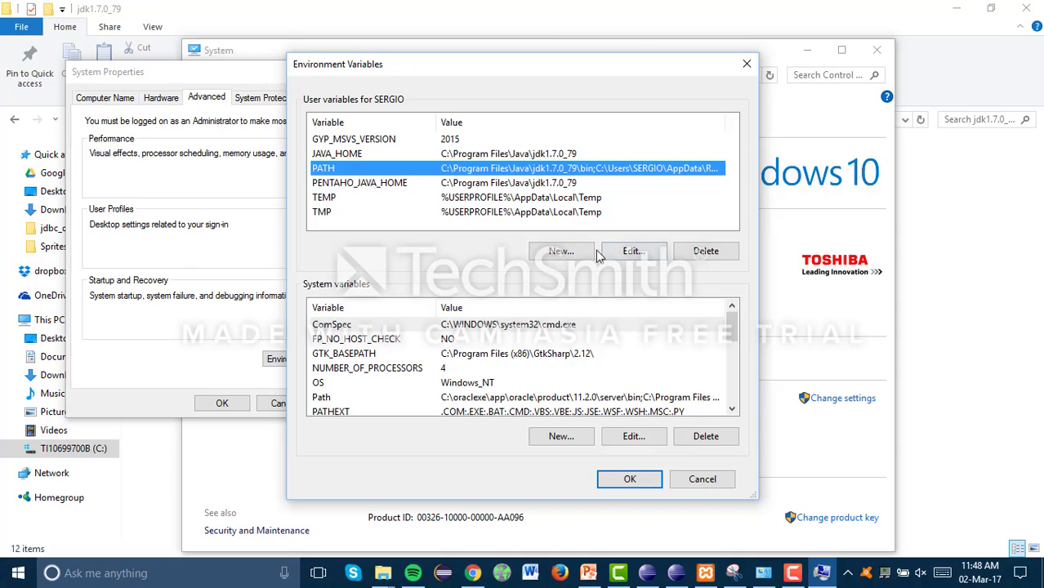
{"action": "left_click", "coordinate": [631, 251]}
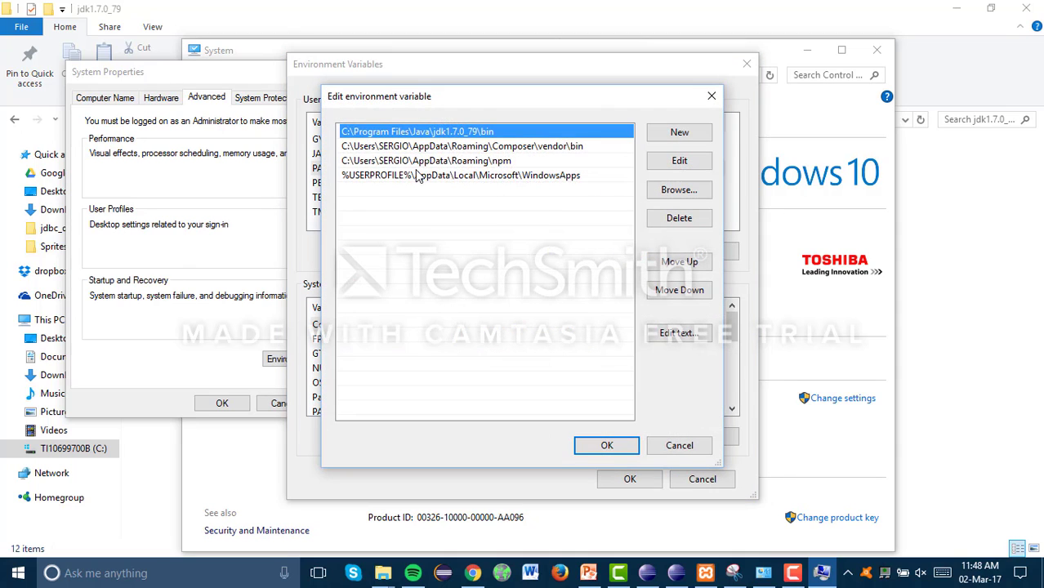
- Make the first PATH entry C:\Program Files\Java\jdk1.7.0_79\bin, save, and close the system windows
{"action": "double_click", "coordinate": [477, 132]}
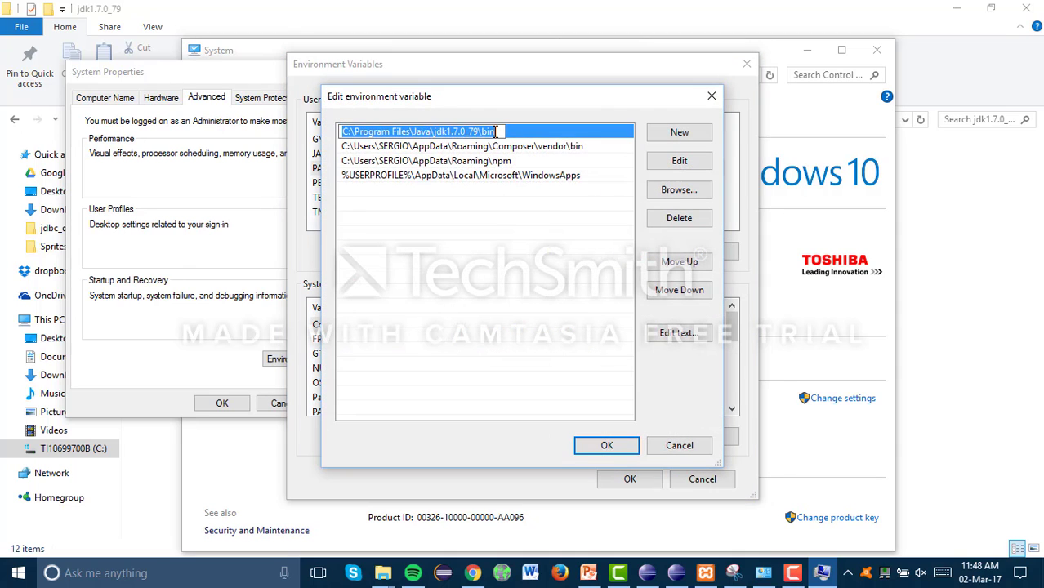
{"action": "left_click", "coordinate": [482, 132]}
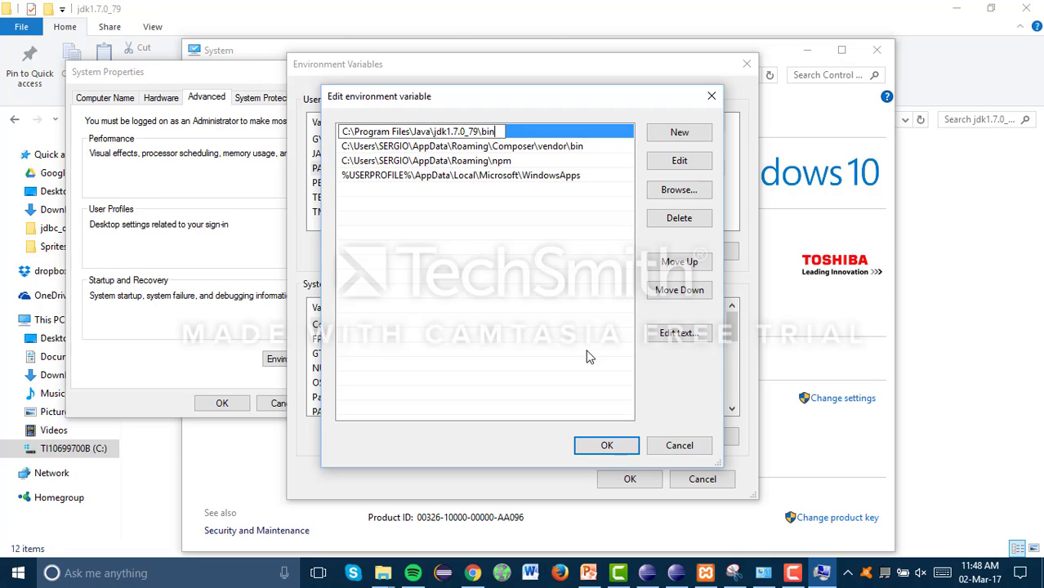
{"action": "left_click", "coordinate": [609, 447]}
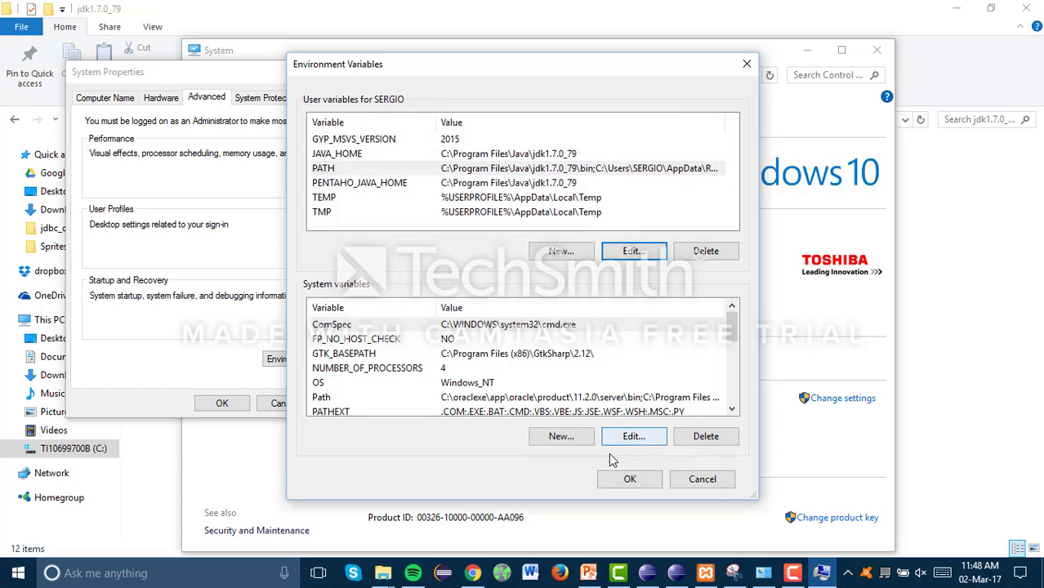
{"action": "left_click", "coordinate": [629, 481]}
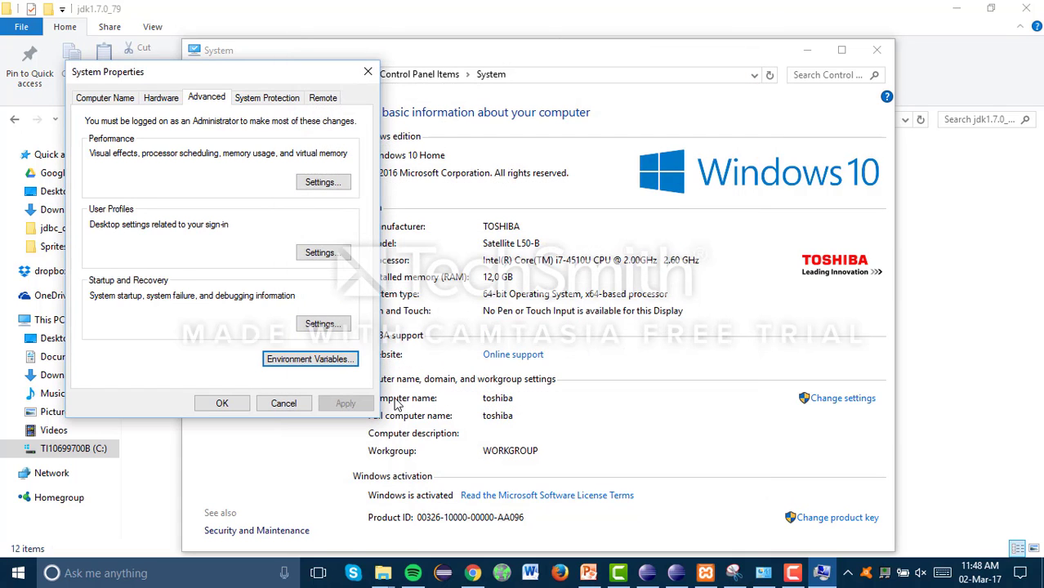
{"action": "left_click", "coordinate": [221, 407]}
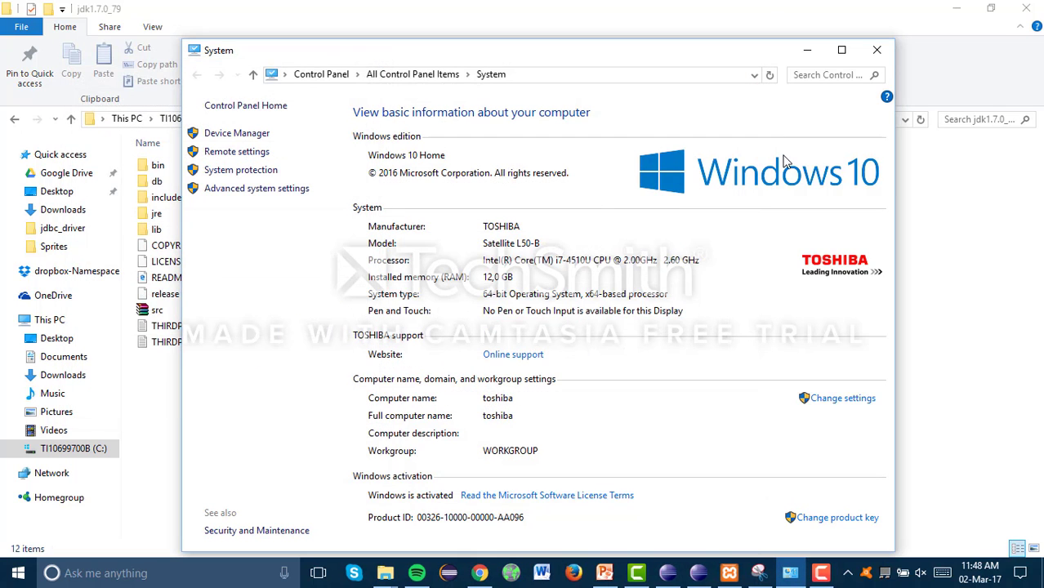
{"action": "left_click", "coordinate": [877, 50]}
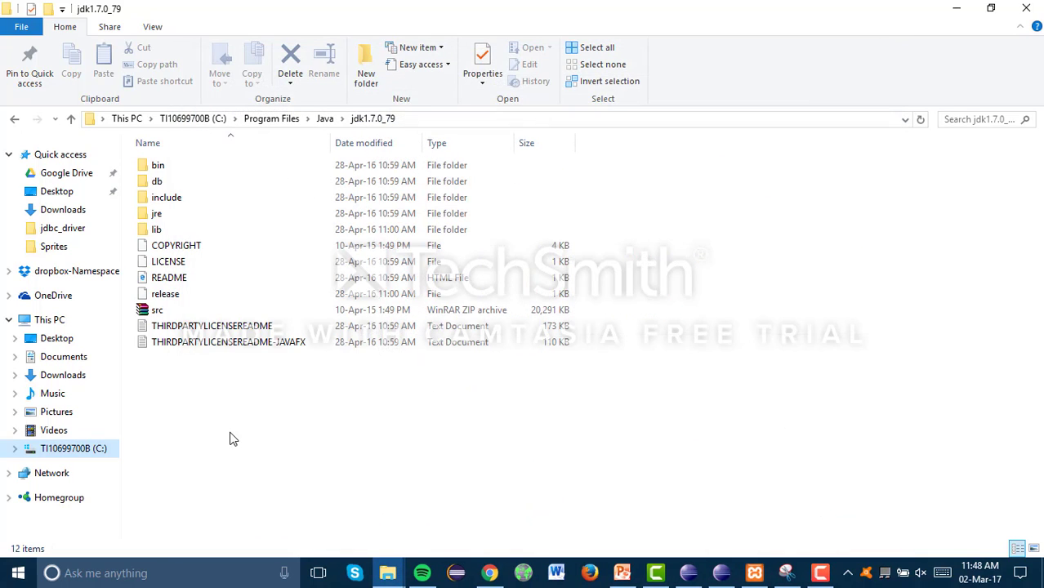
- Launch SpagoBIStartup from Downloads\SpagoBI-Server-5.0-16092014\bin and minimize the Tomcat and HSQLDB consoles
{"action": "left_click", "coordinate": [65, 356]}
{"action": "left_click", "coordinate": [66, 374]}
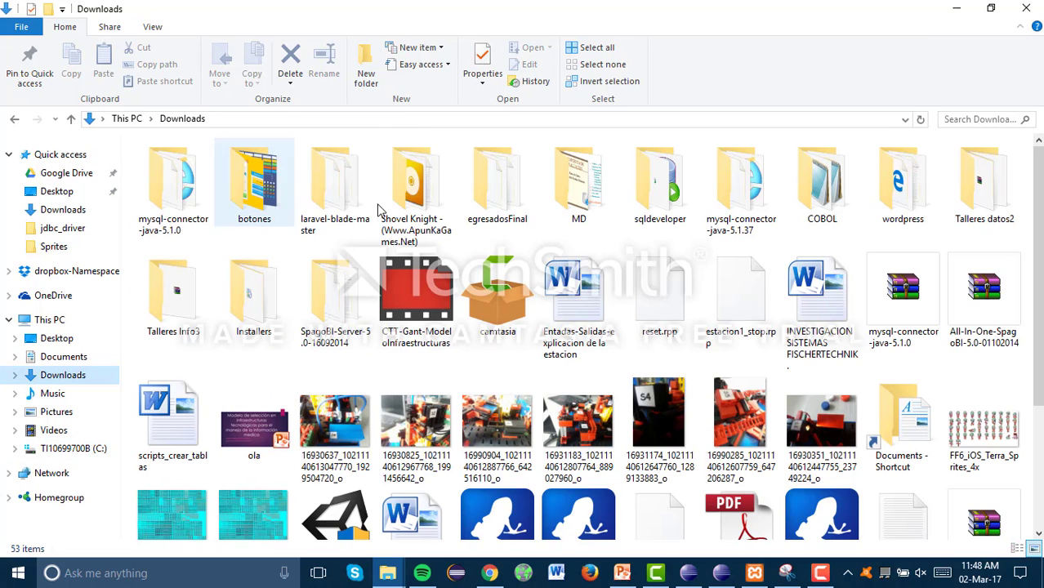
{"action": "left_click", "coordinate": [303, 307]}
{"action": "double_click", "coordinate": [329, 299]}
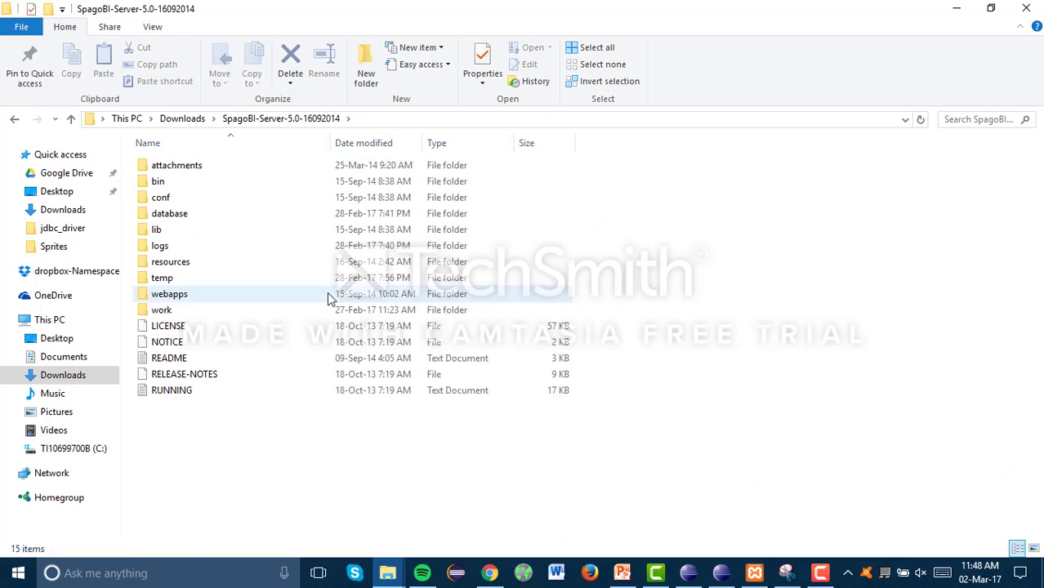
{"action": "double_click", "coordinate": [217, 183]}
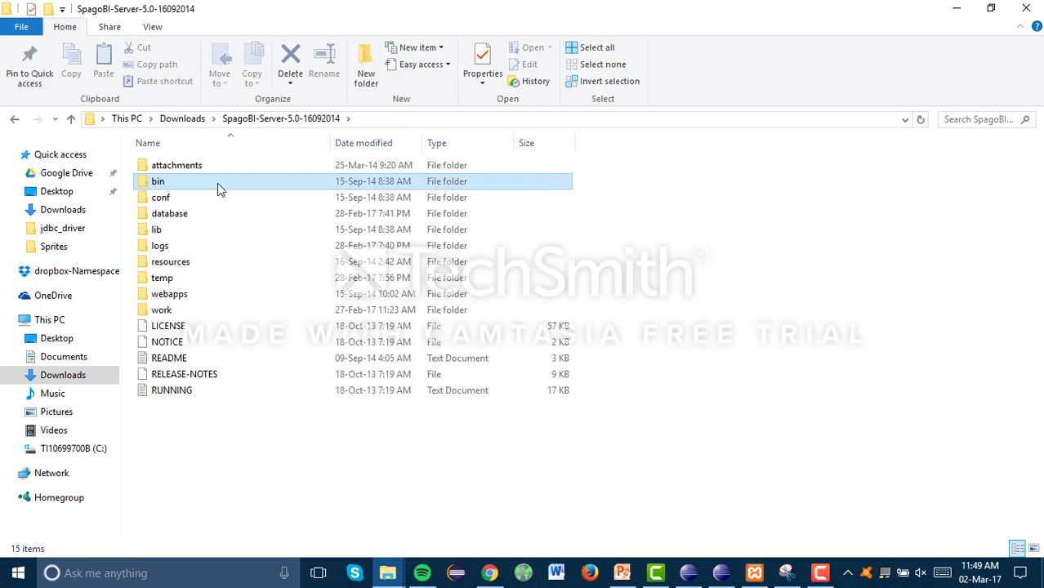
{"action": "scroll", "coordinate": [257, 377], "scroll_direction": "down", "scroll_amount": 2}
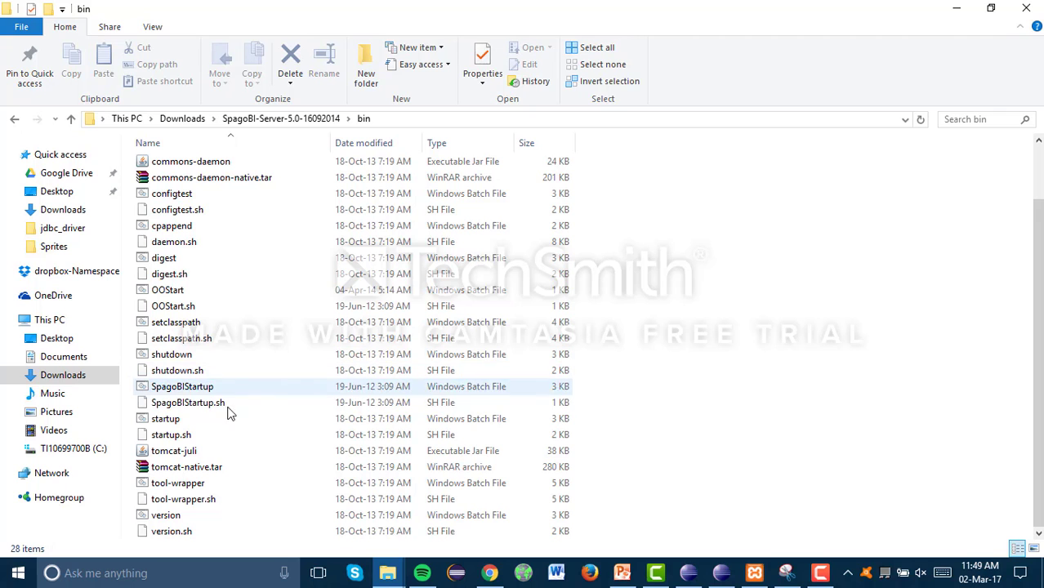
{"action": "double_click", "coordinate": [238, 389]}
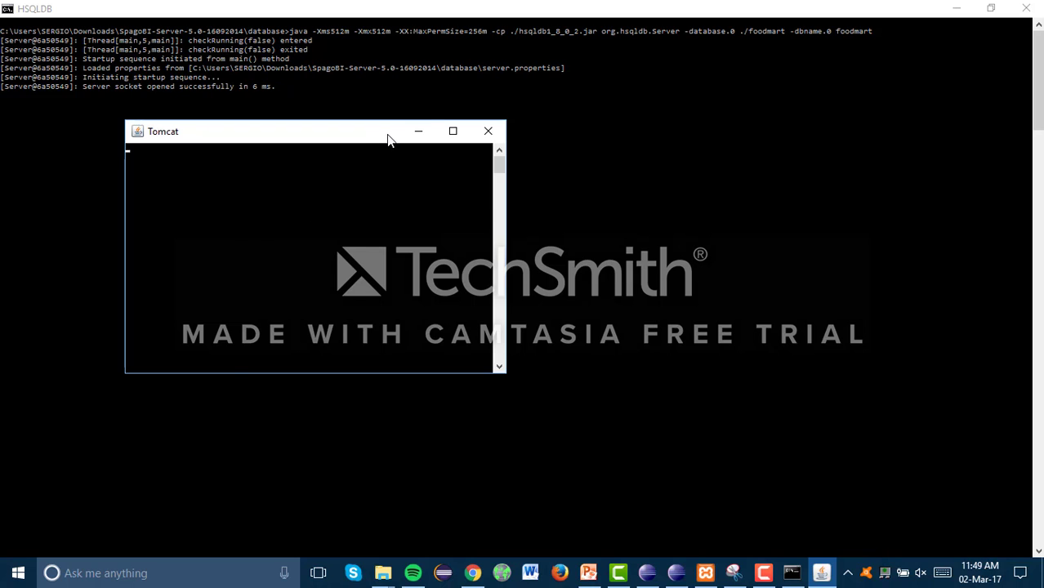
{"action": "left_click", "coordinate": [419, 132]}
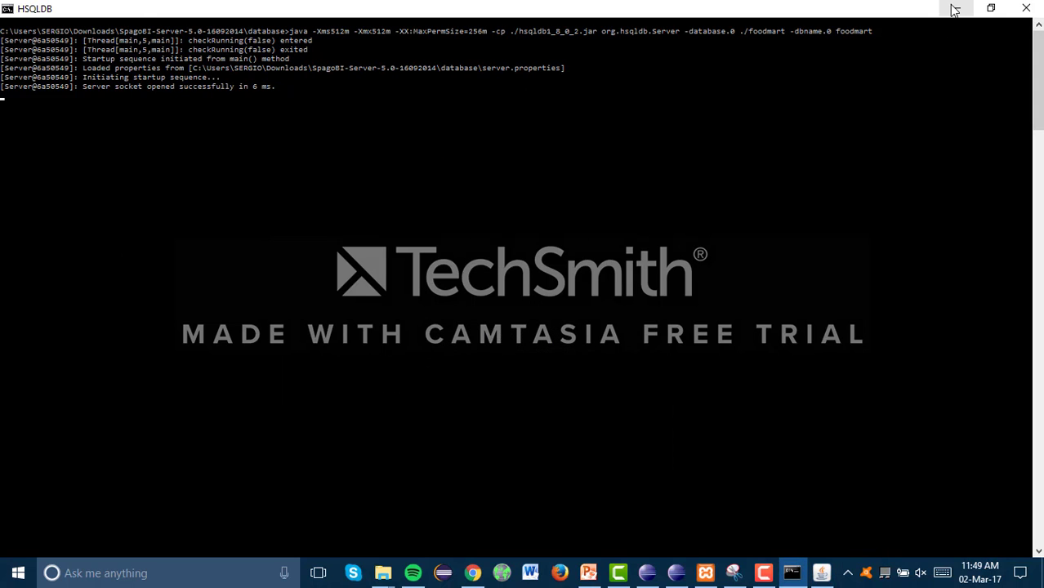
{"action": "left_click", "coordinate": [954, 8]}
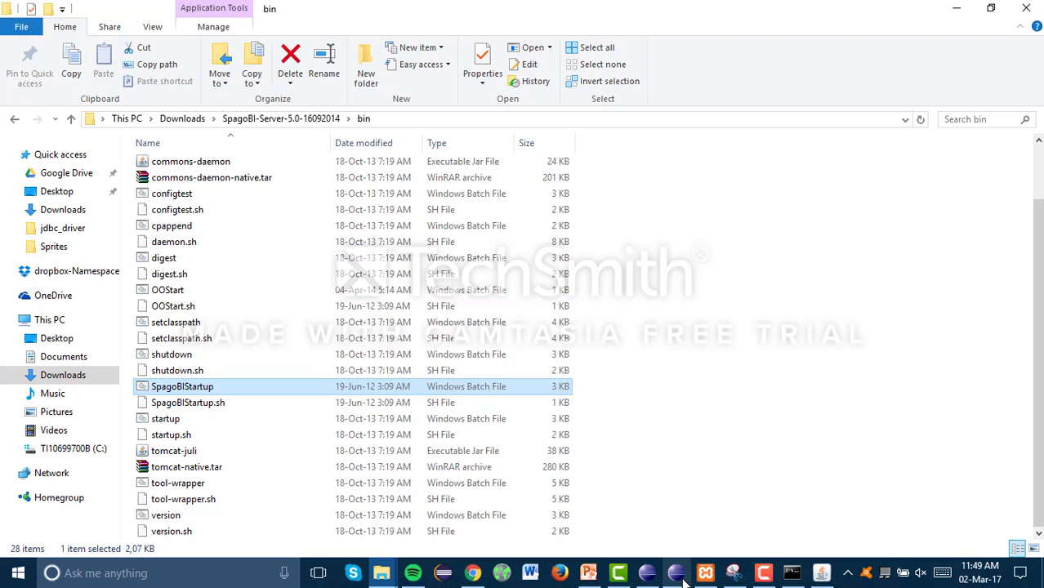
- Bring SpagoBI Studio forward, close facturaOlap.xml, and collapse the database connection and ODA lists
{"action": "mouse_move", "coordinate": [676, 572]}
{"action": "mouse_move", "coordinate": [741, 469]}
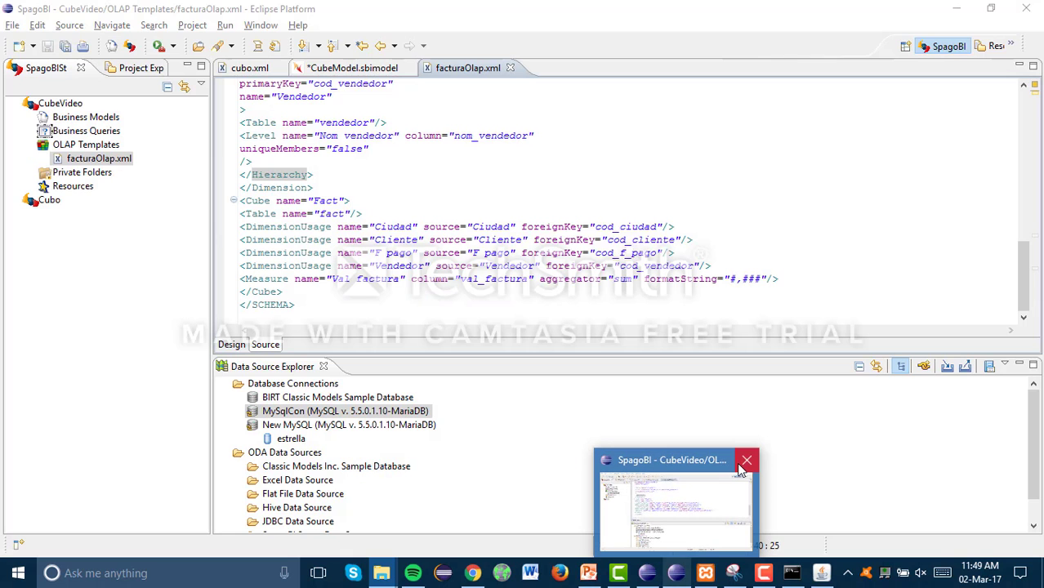
{"action": "left_click", "coordinate": [658, 551]}
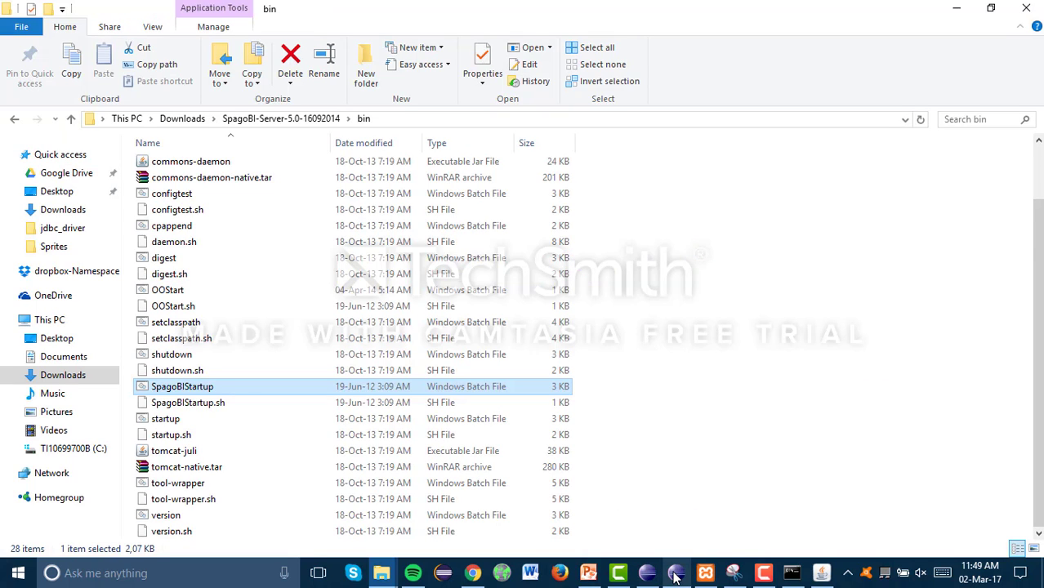
{"action": "mouse_move", "coordinate": [676, 572]}
{"action": "left_click", "coordinate": [689, 507]}
{"action": "key", "text": "ctrl+w"}
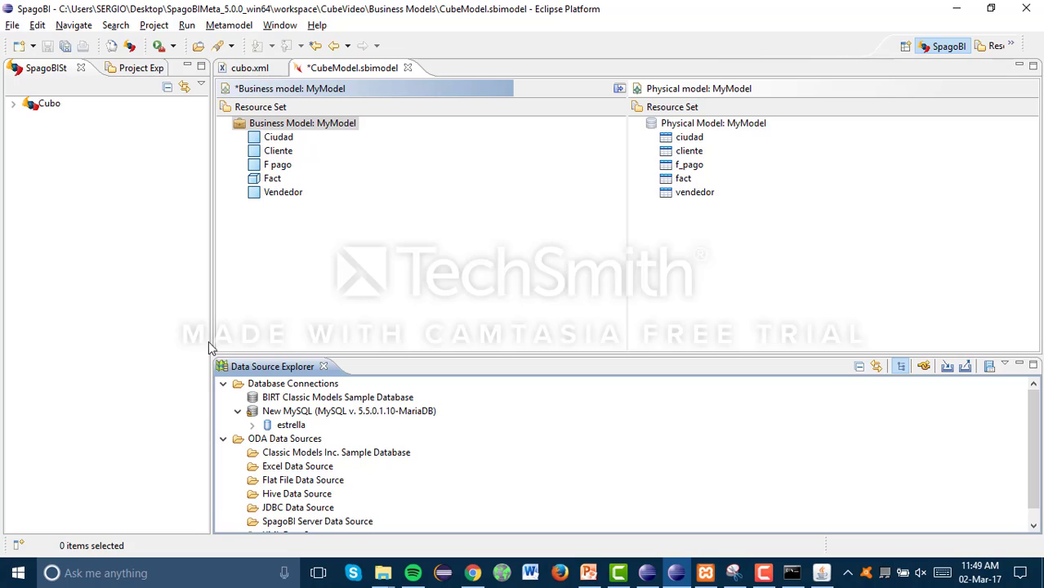
{"action": "left_click", "coordinate": [223, 383]}
{"action": "left_click", "coordinate": [222, 398]}
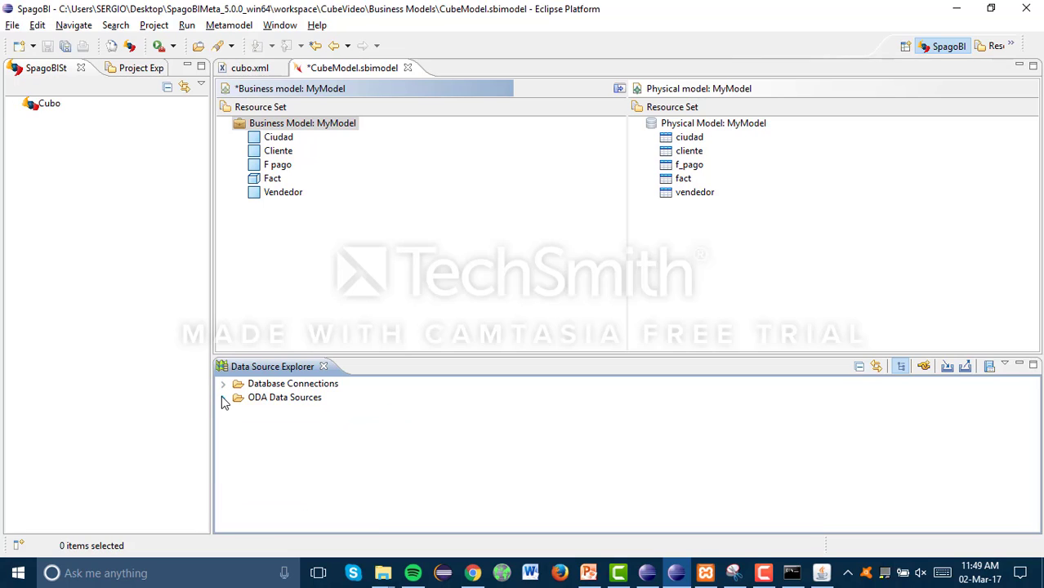
- Create a new SpagoBI project named VideoTutorial
{"action": "left_click", "coordinate": [129, 47]}
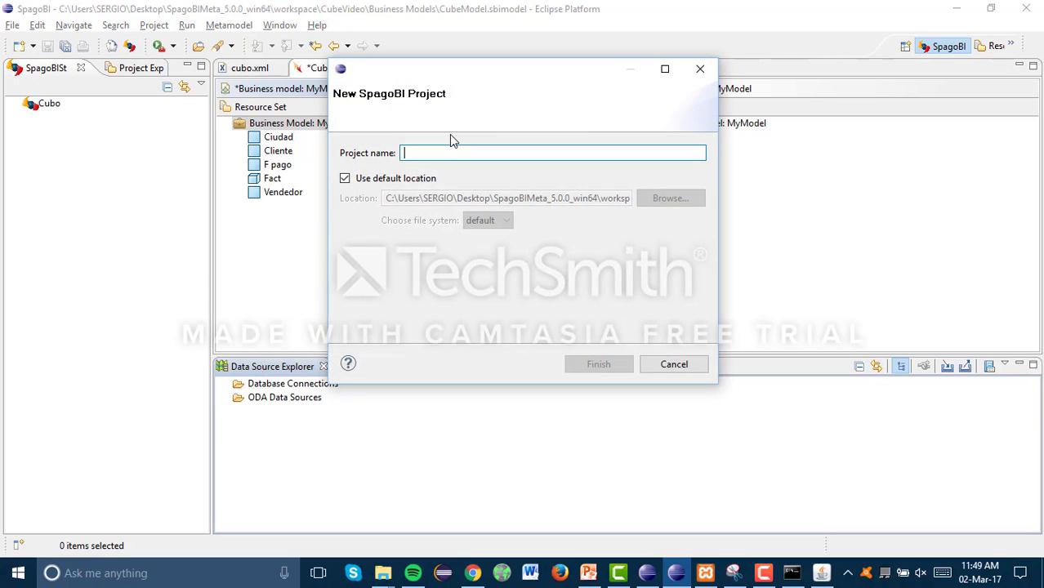
{"action": "type", "text": "VideoTutorial"}
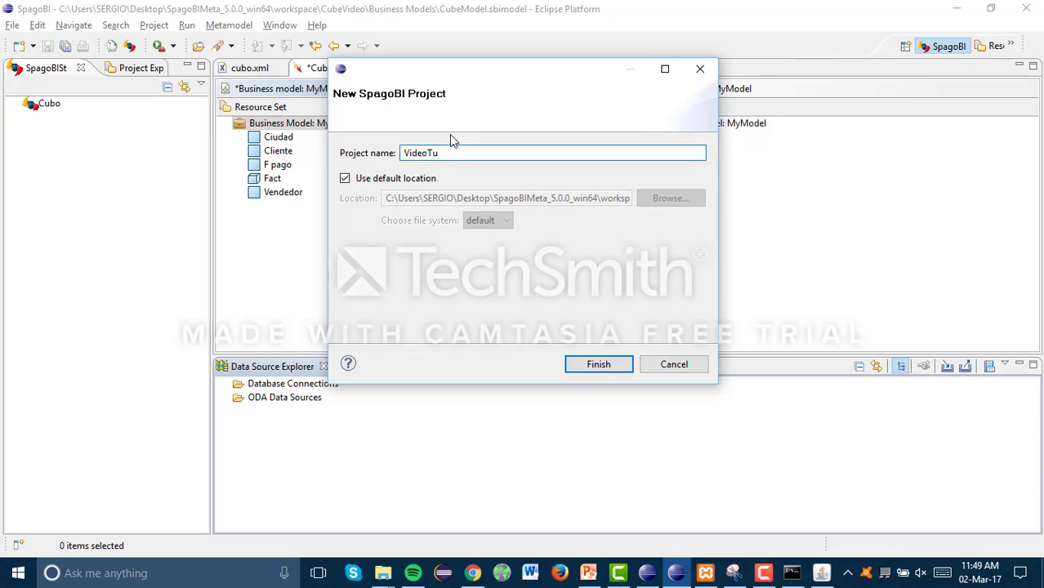
{"action": "left_click", "coordinate": [611, 364]}
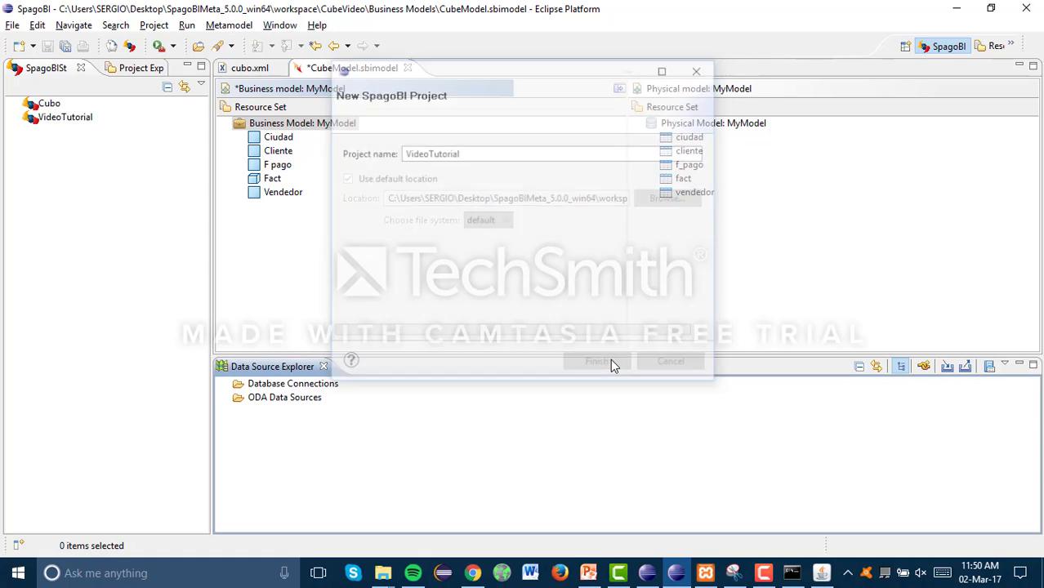
- Expand VideoTutorial and Database Connections, close CubeModel.sbimodel without saving, then close cubo.xml
{"action": "left_click", "coordinate": [14, 118]}
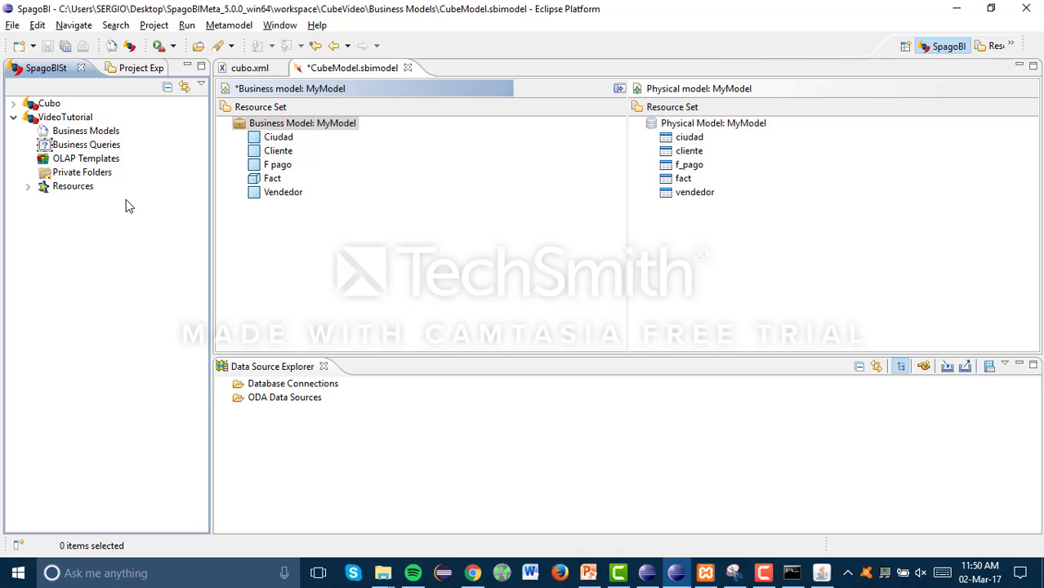
{"action": "left_click", "coordinate": [224, 384]}
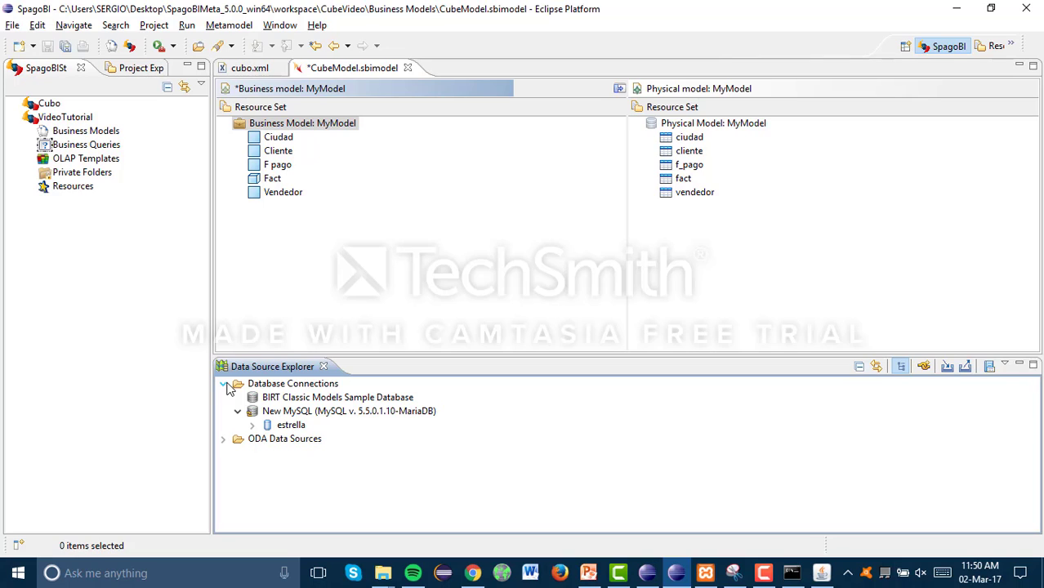
{"action": "left_click", "coordinate": [407, 68]}
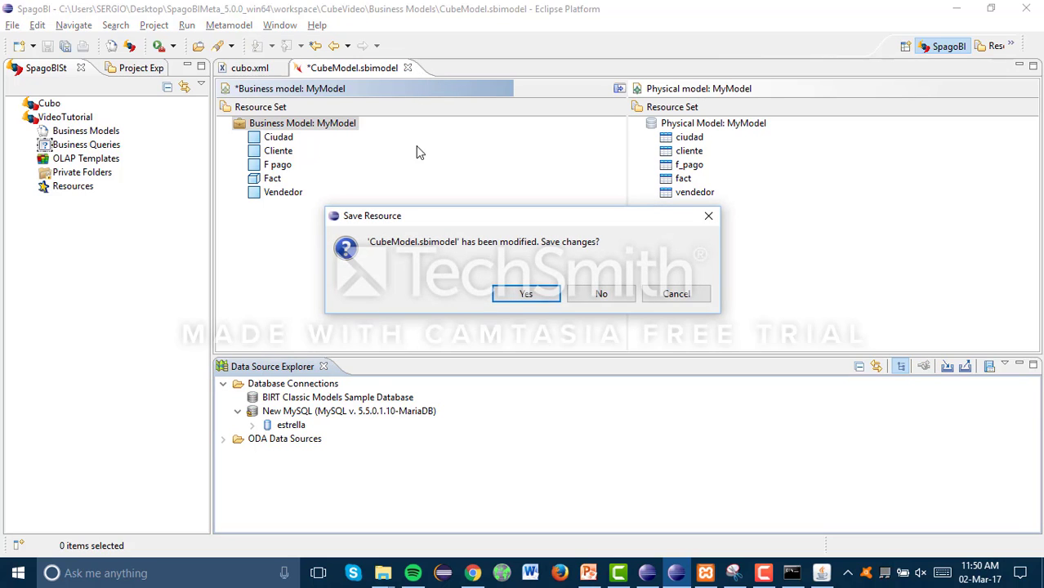
{"action": "left_click", "coordinate": [603, 292]}
{"action": "left_click", "coordinate": [278, 69]}
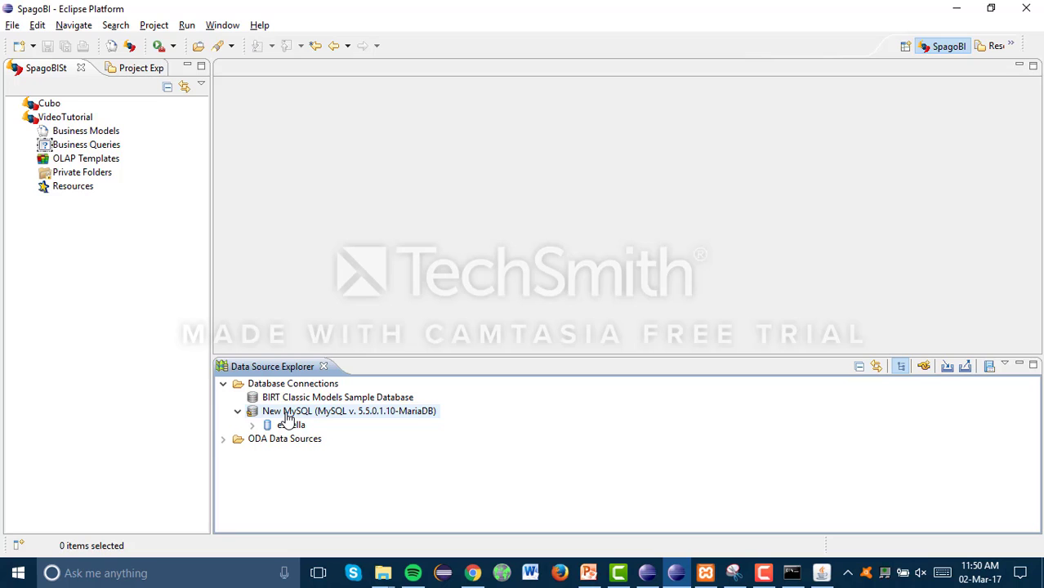
- Start a new connection profile under Database Connections, then show the star-schema diagram in Snipping Tool
{"action": "right_click", "coordinate": [298, 386]}
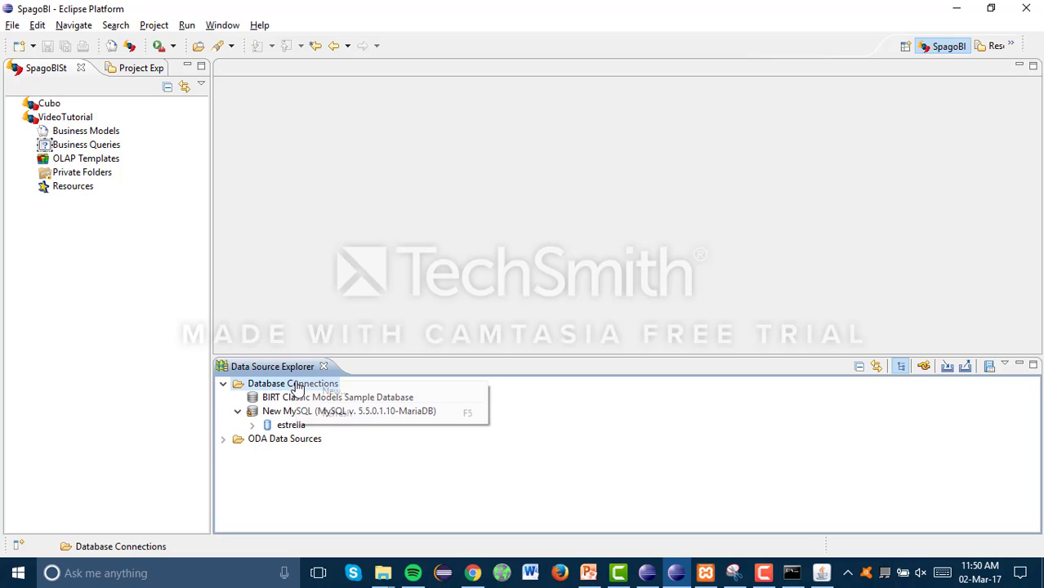
{"action": "left_click", "coordinate": [321, 390]}
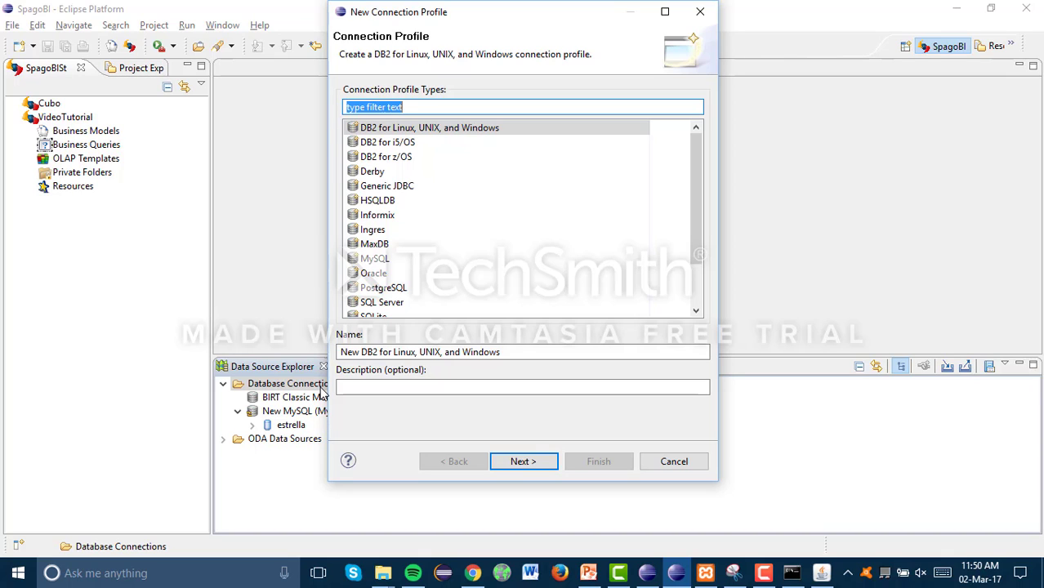
{"action": "mouse_move", "coordinate": [481, 576]}
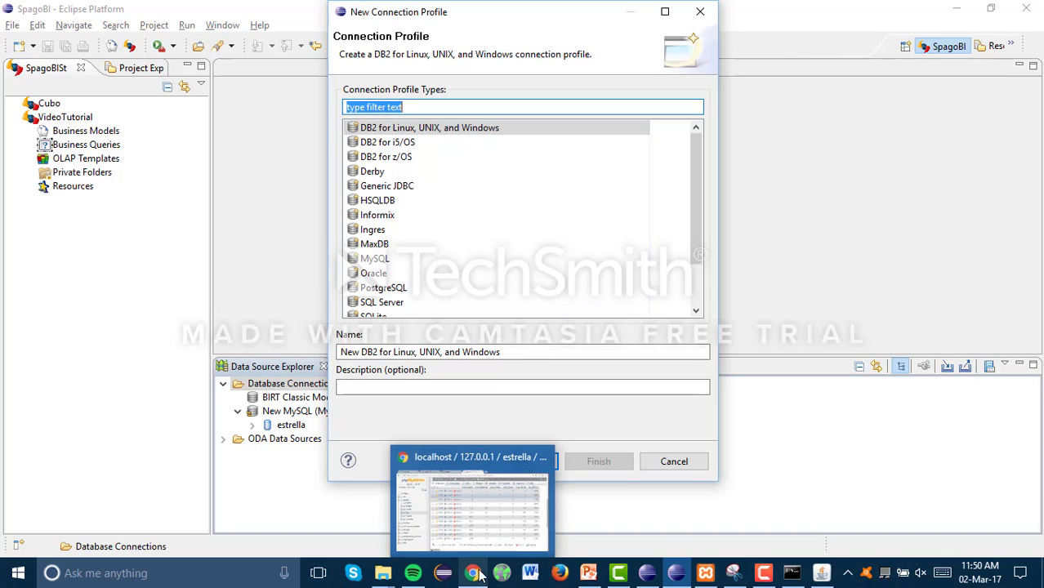
{"action": "left_click", "coordinate": [733, 574]}
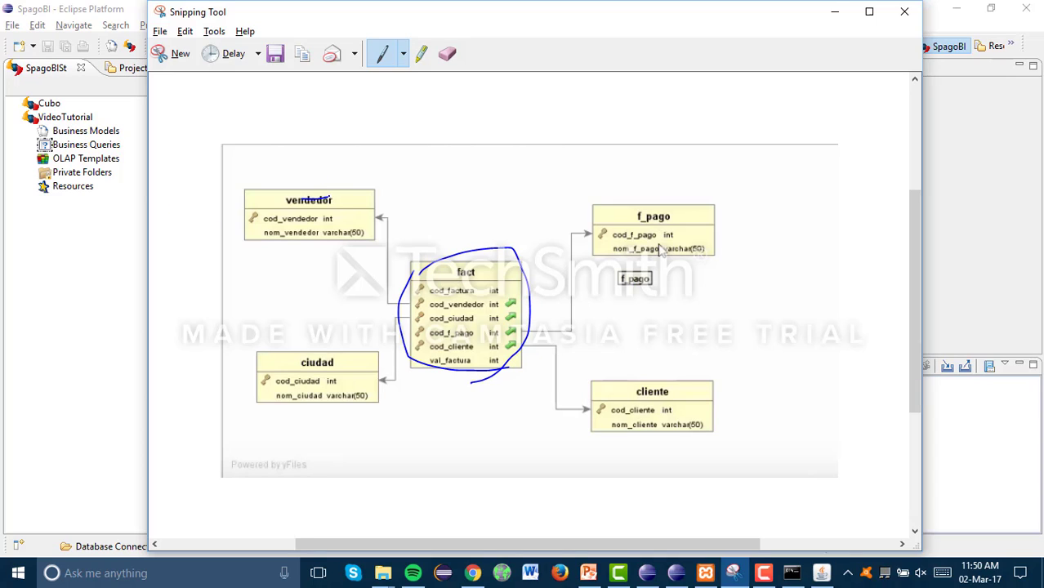
- Underline the ciudad and cliente table names on the star-schema diagram
{"action": "left_click_drag", "start_coordinate": [303, 372], "coordinate": [345, 373]}
{"action": "left_click_drag", "start_coordinate": [637, 403], "coordinate": [681, 402]}
- Choose MySQL as the connection type, name the profile MySQlVideoCon, and reach the connection details
{"action": "left_click", "coordinate": [834, 12]}
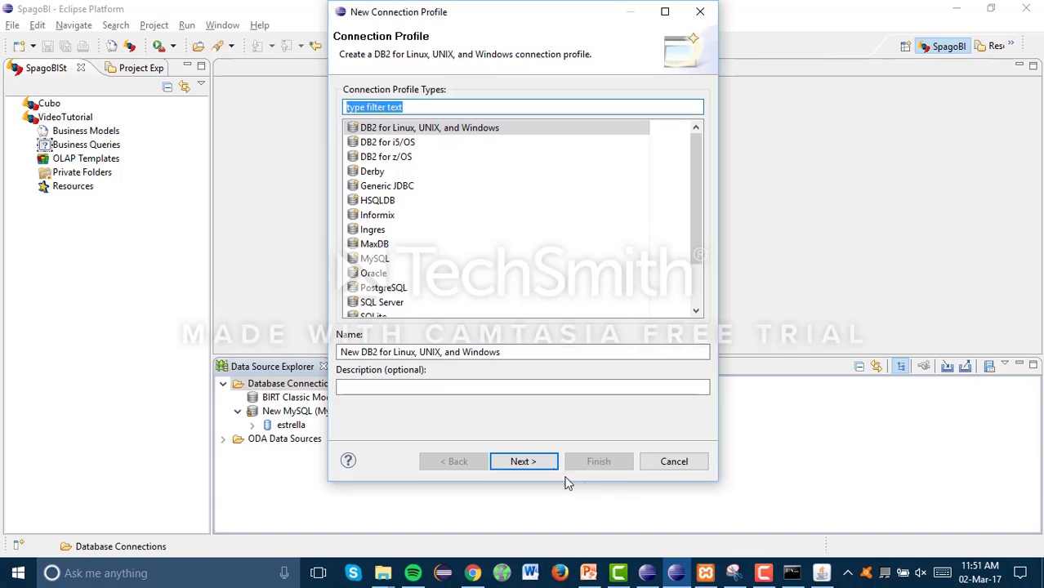
{"action": "scroll", "coordinate": [408, 243], "scroll_direction": "down", "scroll_amount": 2}
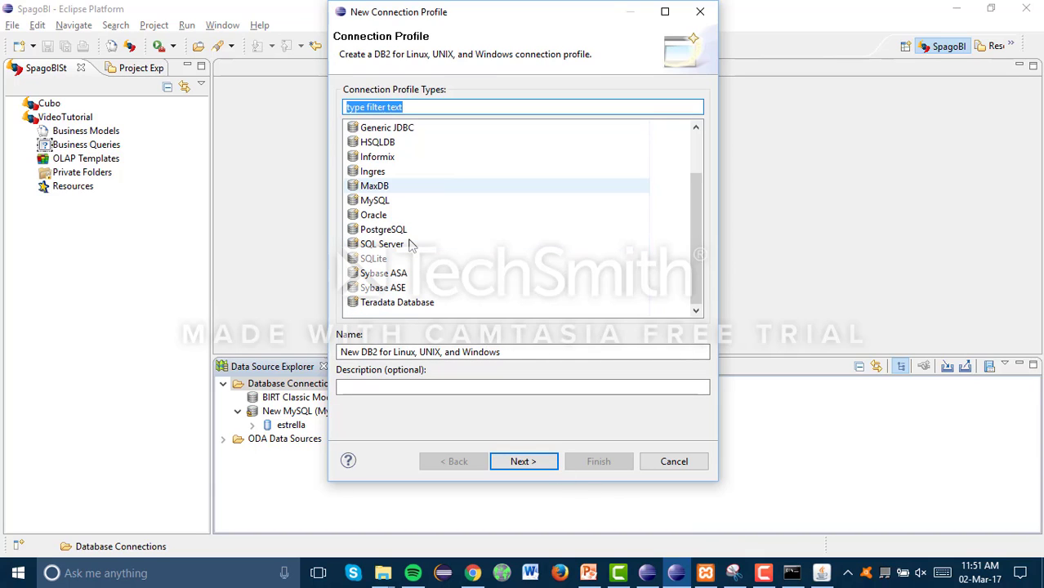
{"action": "left_click", "coordinate": [393, 204]}
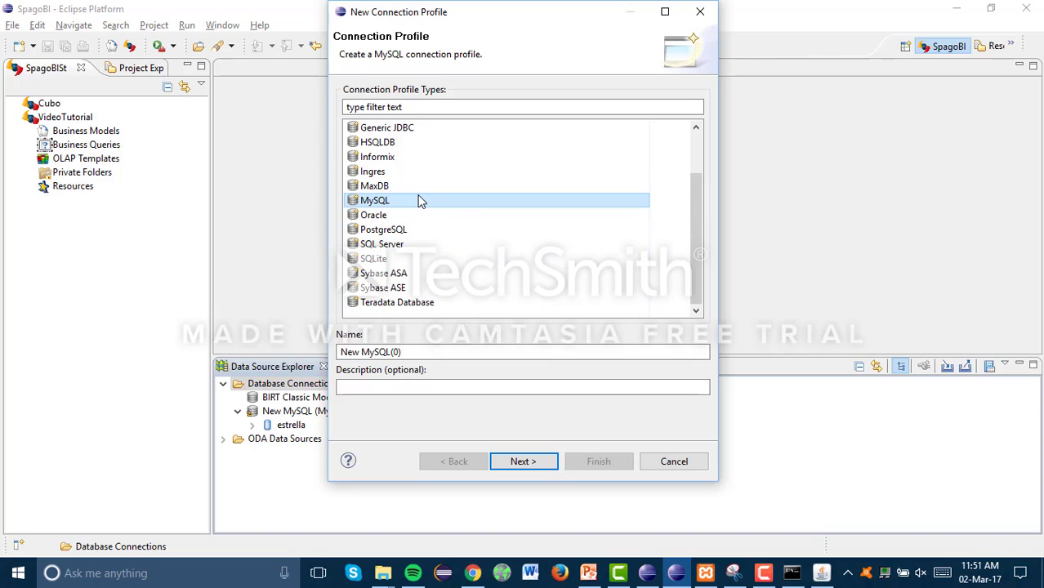
{"action": "double_click", "coordinate": [425, 352]}
{"action": "key", "text": "BackSpace"}
{"action": "key", "text": "BackSpace"}
{"action": "key", "text": "BackSpace"}
{"action": "key", "text": "BackSpace"}
{"action": "key", "text": "BackSpace"}
{"action": "key", "text": "BackSpace"}
{"action": "key", "text": "BackSpace"}
{"action": "key", "text": "BackSpace"}
{"action": "key", "text": "BackSpace"}
{"action": "key", "text": "BackSpace"}
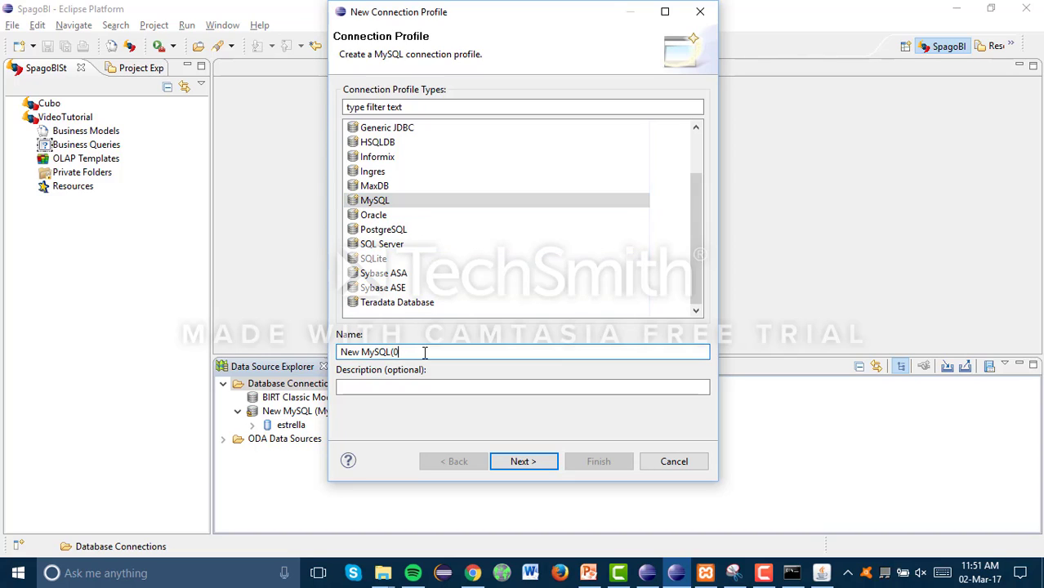
{"action": "type", "text": "Myc"}
{"action": "type", "text": "QlVideo"}
{"action": "type", "text": "Con"}
{"action": "key", "text": "BackSpace"}
{"action": "key", "text": "BackSpace"}
{"action": "left_click", "coordinate": [527, 461]}
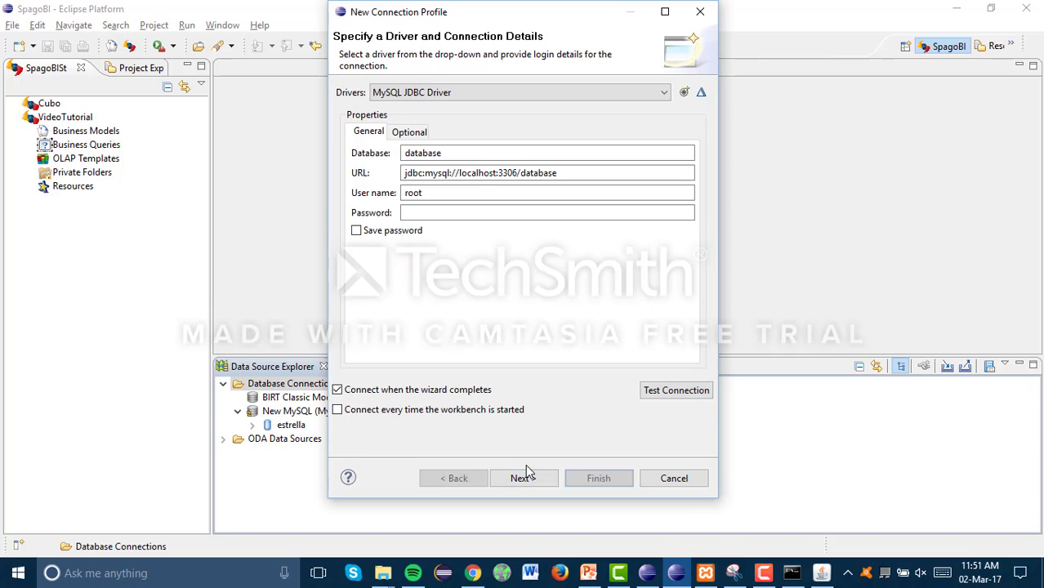
{"action": "double_click", "coordinate": [438, 154]}
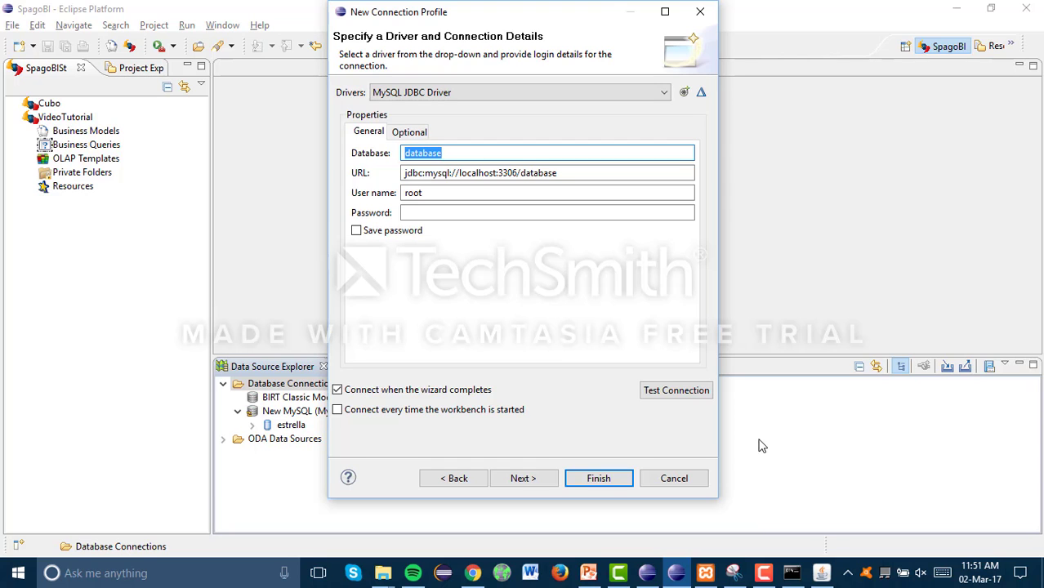
- Review the estrella database and its tables in phpMyAdmin
{"action": "left_click", "coordinate": [704, 573]}
{"action": "left_click", "coordinate": [704, 572]}
{"action": "left_click", "coordinate": [472, 573]}
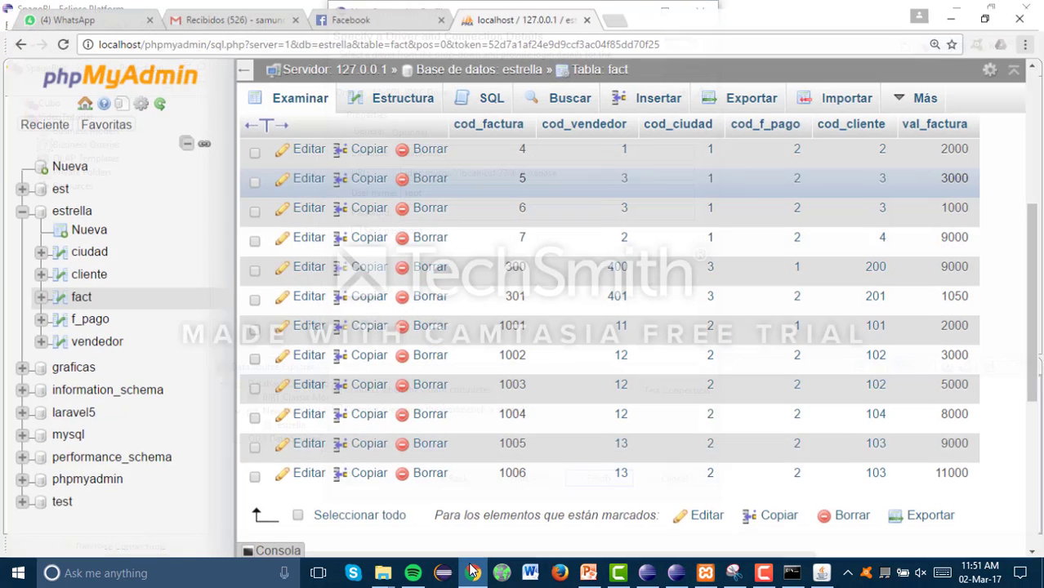
{"action": "left_click", "coordinate": [15, 205]}
{"action": "left_click", "coordinate": [15, 205]}
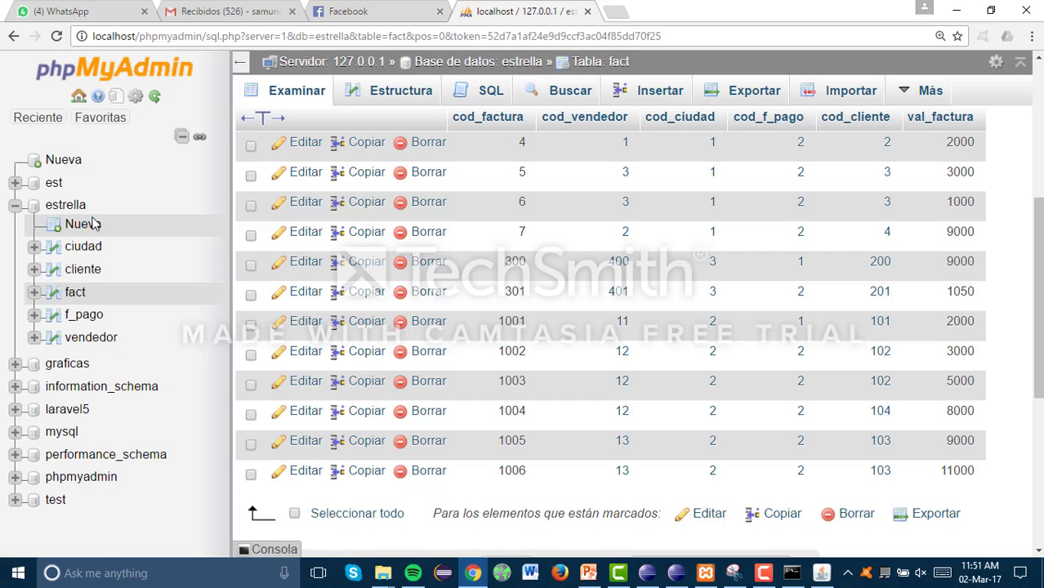
- Set the database to estrella and the URL to jdbc:mysql://localhost:3306/estrella, then check the credential fields
{"action": "key", "text": "alt+Tab"}
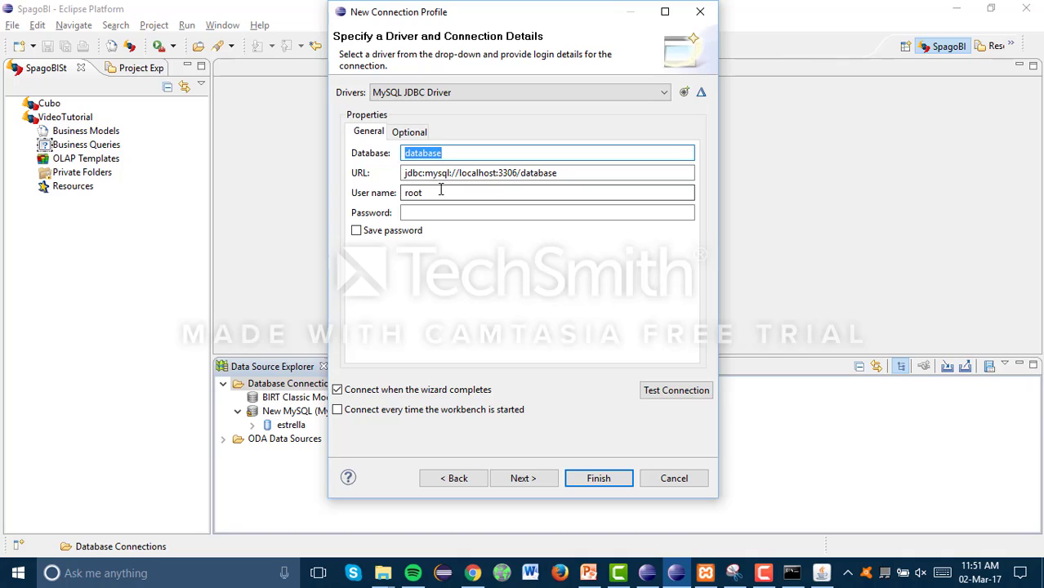
{"action": "type", "text": "estrella"}
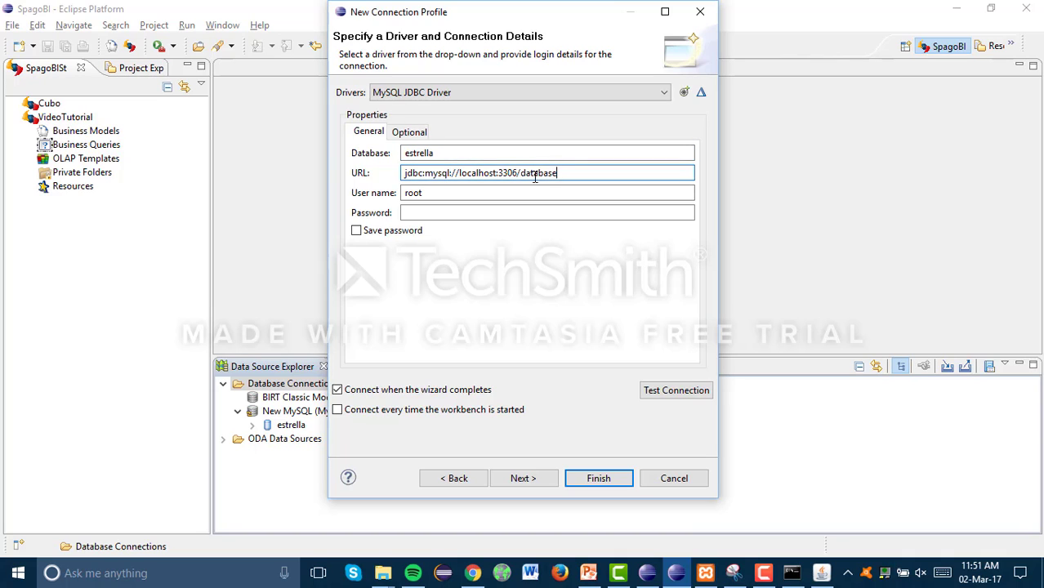
{"action": "double_click", "coordinate": [523, 175]}
{"action": "type", "text": "estrell"}
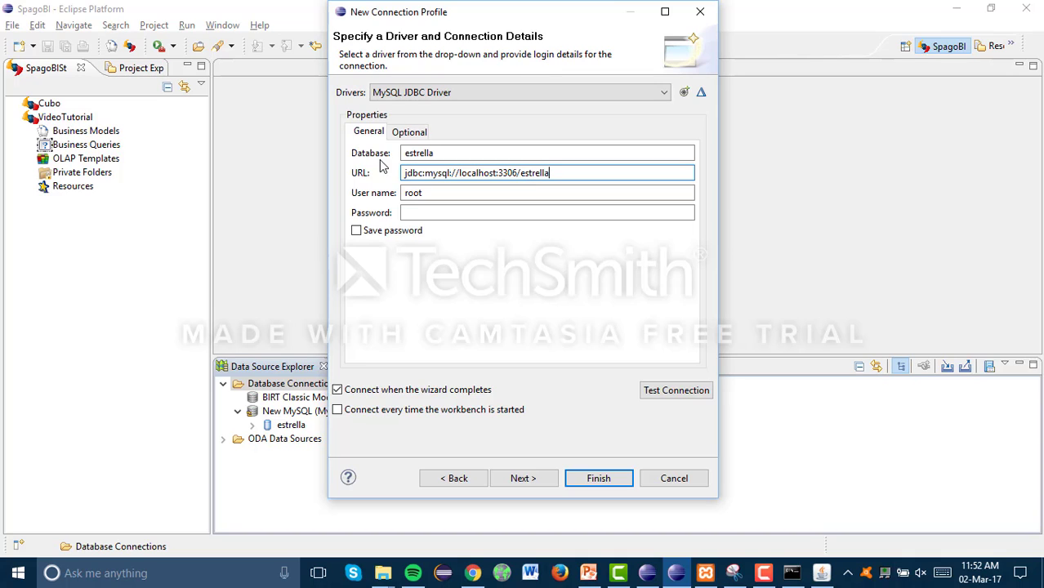
{"action": "left_click", "coordinate": [422, 193]}
{"action": "double_click", "coordinate": [422, 193]}
{"action": "left_click", "coordinate": [447, 213]}
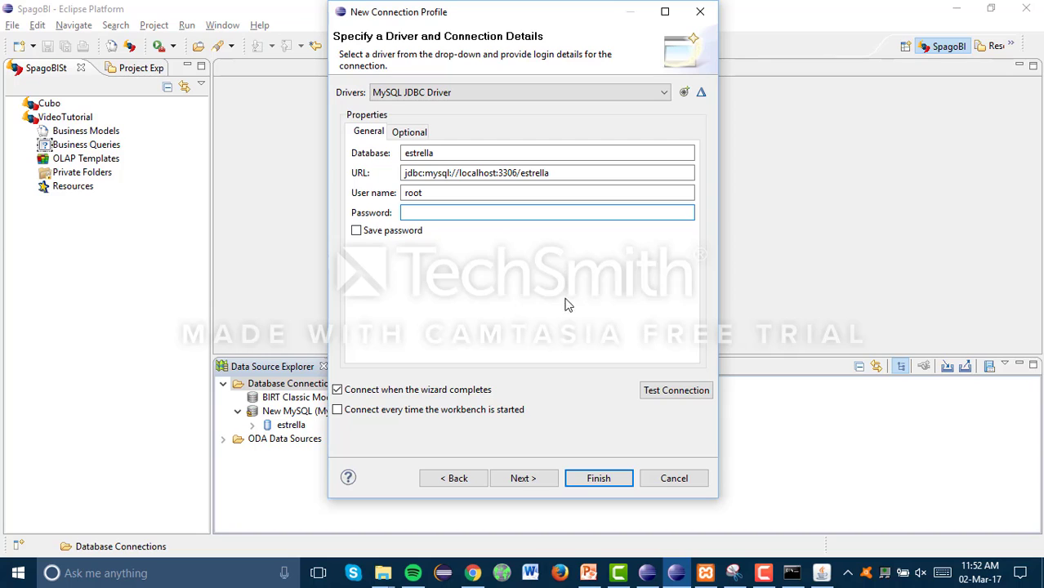
- Test the connection successfully and finish creating MySQlVideoCon
{"action": "left_click", "coordinate": [663, 394]}
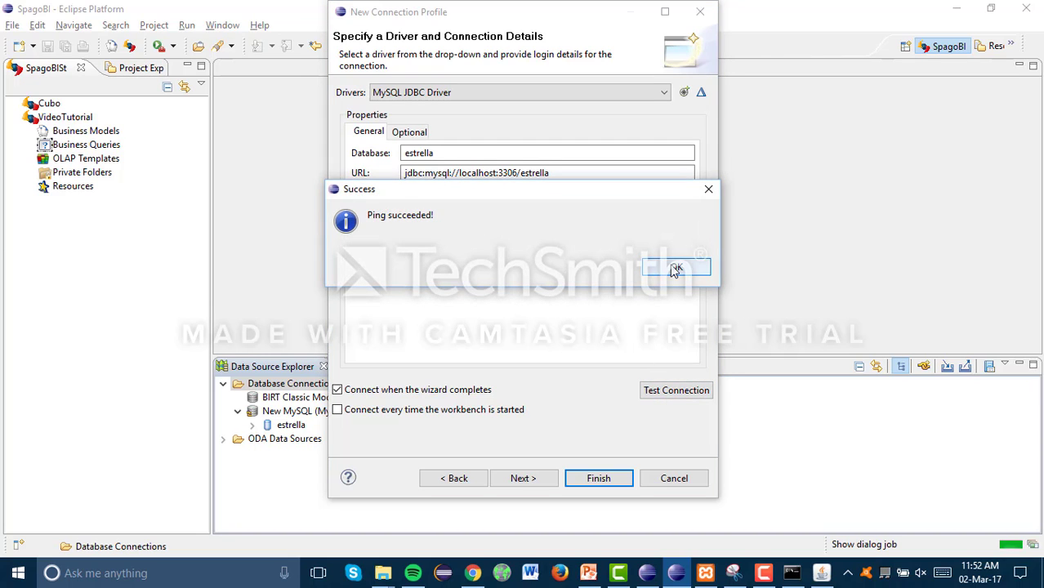
{"action": "left_click", "coordinate": [674, 267]}
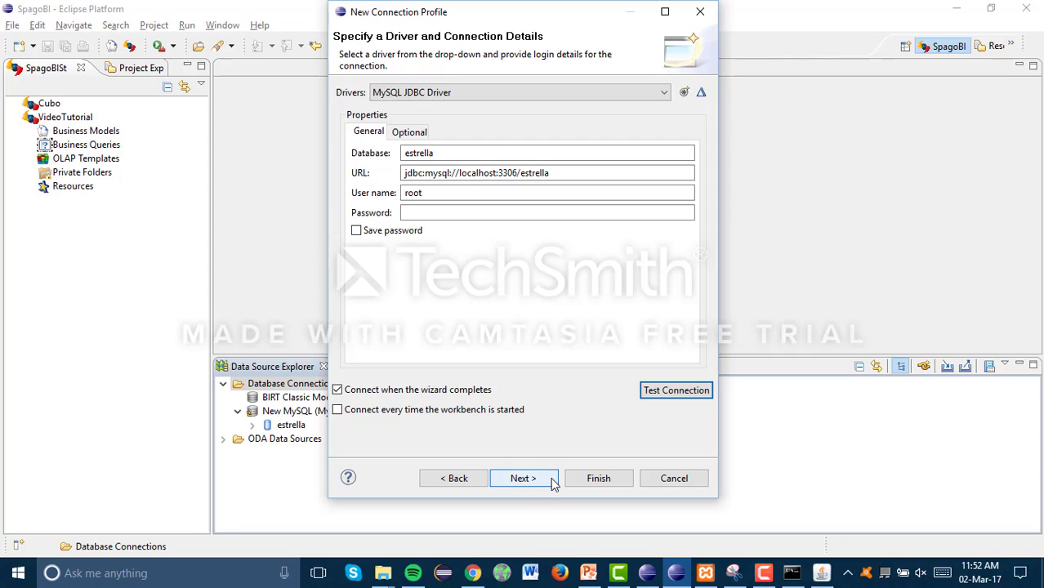
{"action": "left_click", "coordinate": [551, 483]}
{"action": "left_click", "coordinate": [597, 478]}
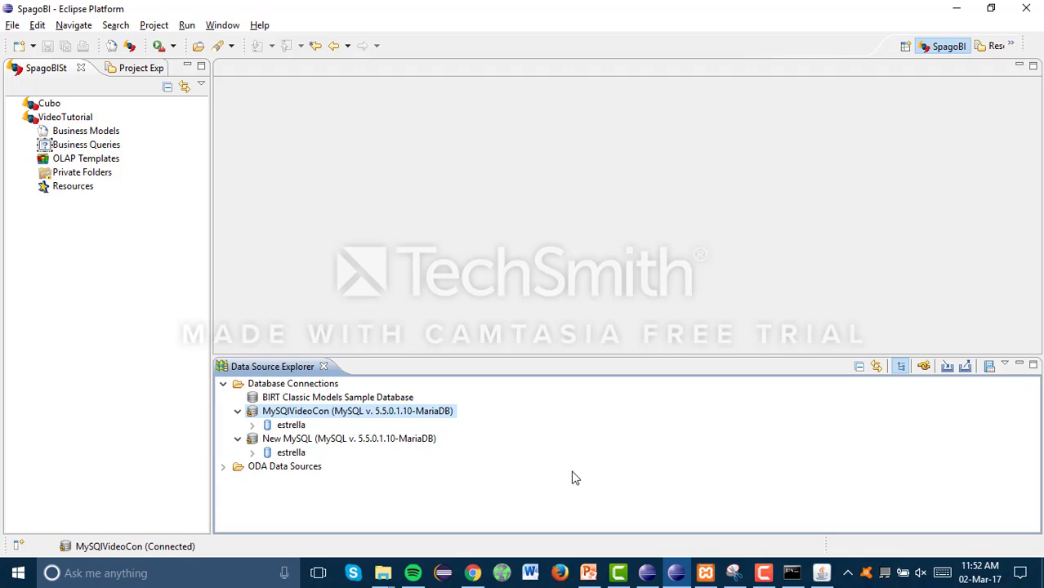
- Collapse New MySQL and expand MySQLVideoCon down to the estrella schema's Tables
{"action": "left_click", "coordinate": [238, 440]}
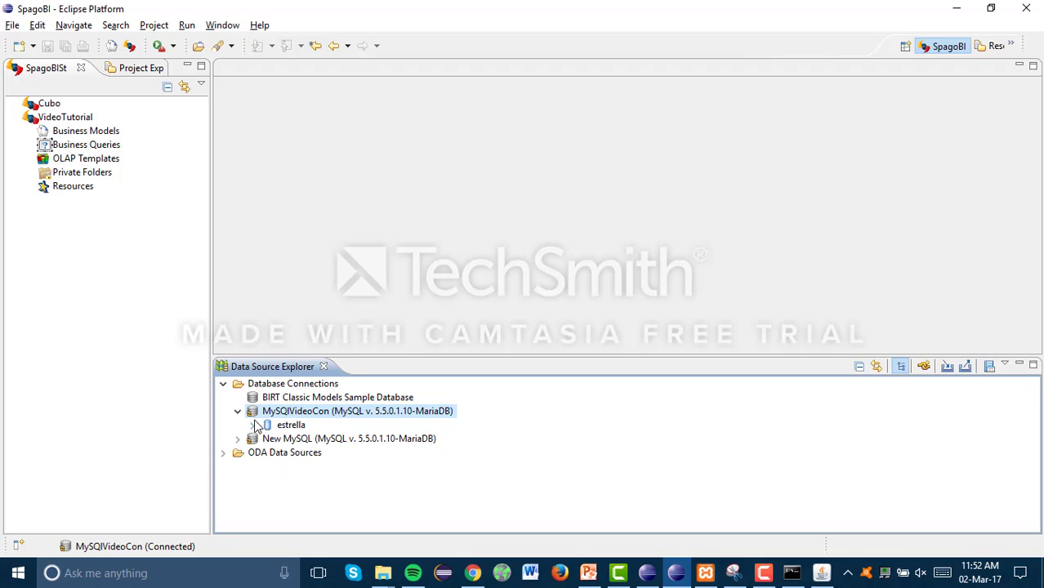
{"action": "left_click", "coordinate": [252, 425]}
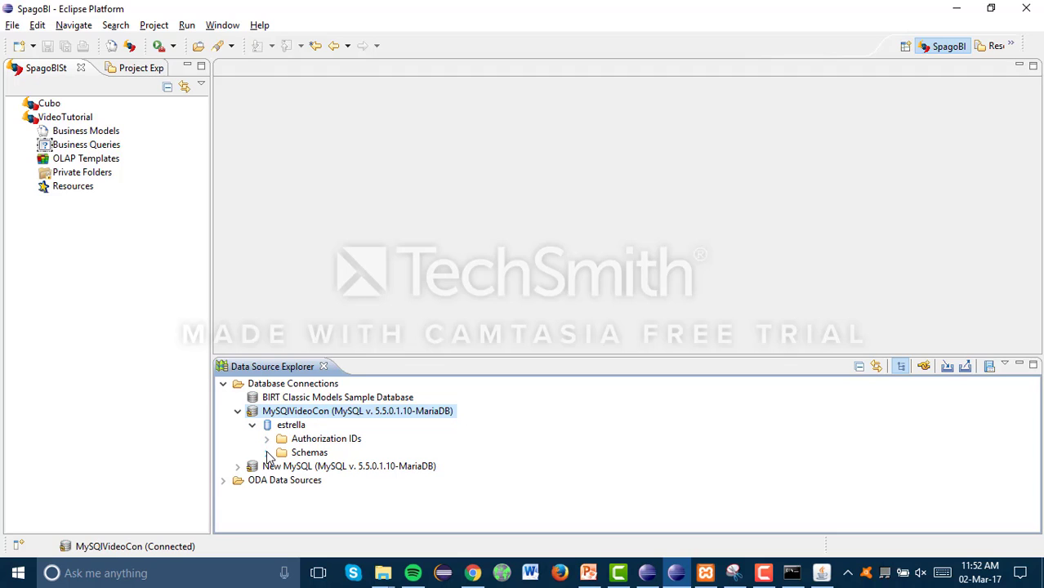
{"action": "left_click", "coordinate": [267, 453]}
{"action": "left_click", "coordinate": [281, 466]}
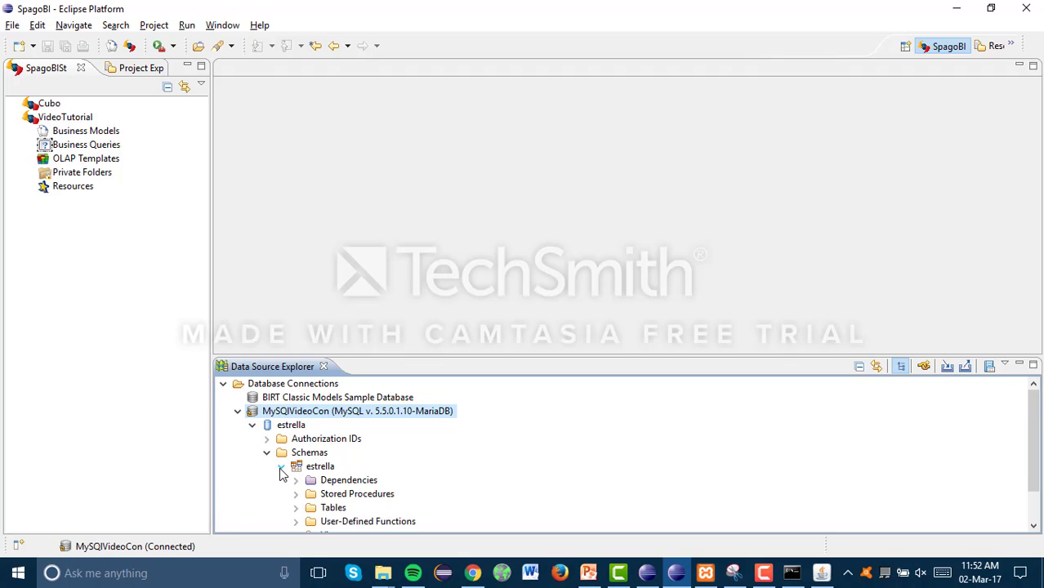
{"action": "scroll", "coordinate": [281, 472], "scroll_direction": "down", "scroll_amount": 1}
{"action": "left_click", "coordinate": [295, 466]}
- Look over the ciudad table, then collapse MySQLVideoCon and Database Connections
{"action": "left_click", "coordinate": [327, 480]}
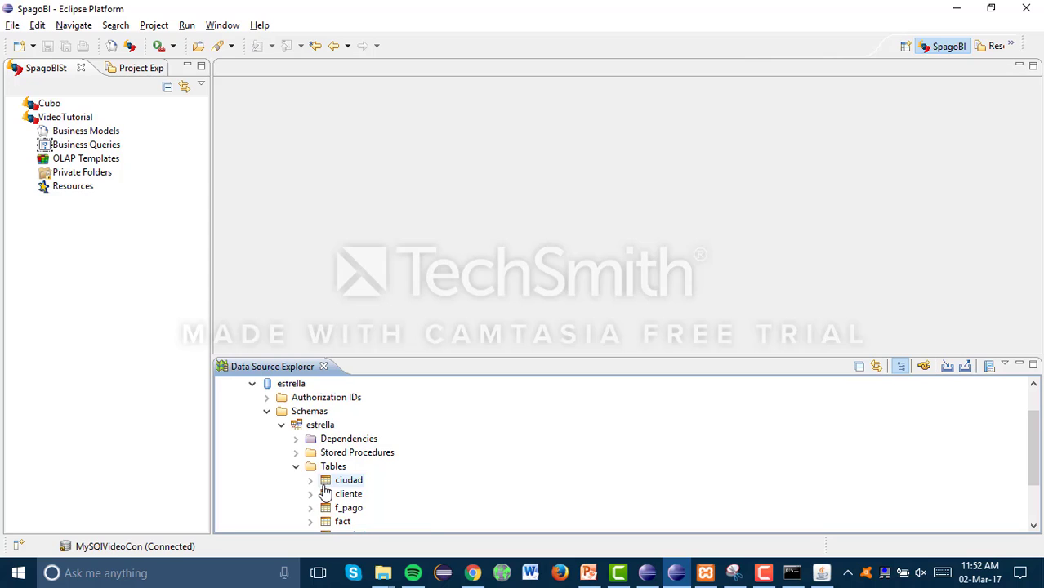
{"action": "scroll", "coordinate": [325, 490], "scroll_direction": "down", "scroll_amount": 2}
{"action": "scroll", "coordinate": [325, 490], "scroll_direction": "up", "scroll_amount": 3}
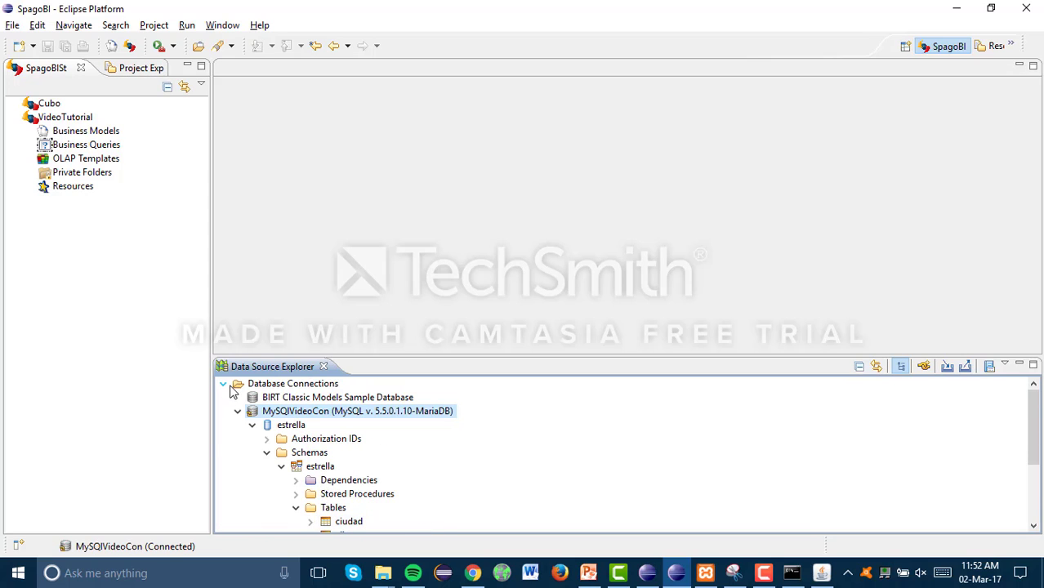
{"action": "left_click", "coordinate": [237, 412]}
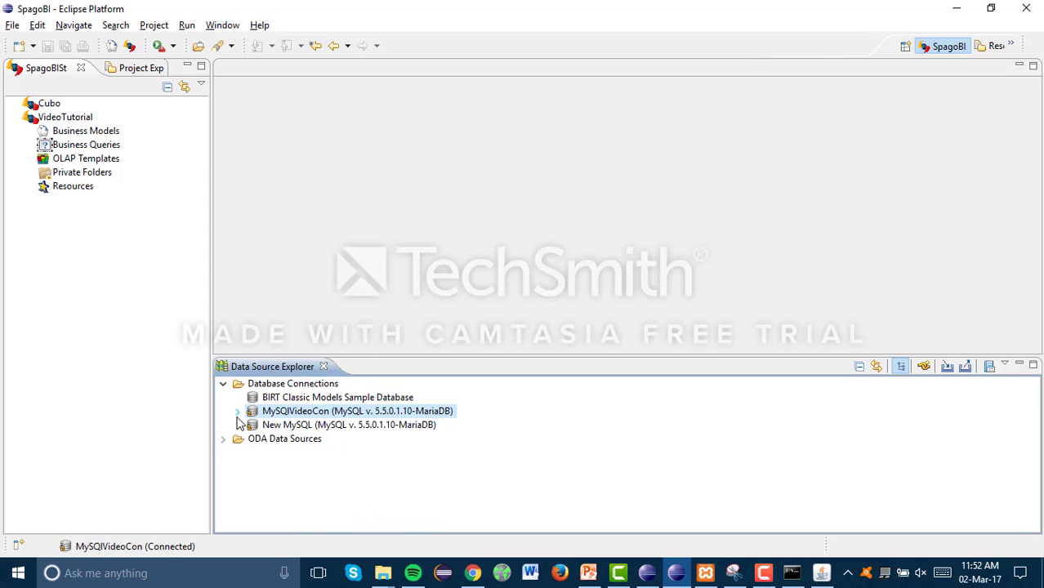
{"action": "left_click", "coordinate": [223, 384]}
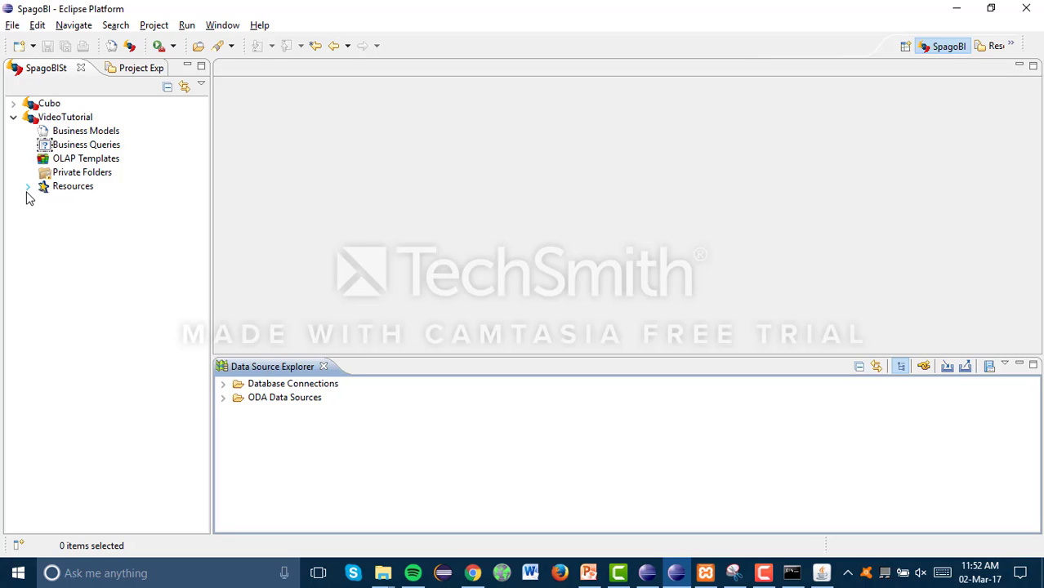
- Start a new business model under Business Models named CubeModel
{"action": "right_click", "coordinate": [107, 134]}
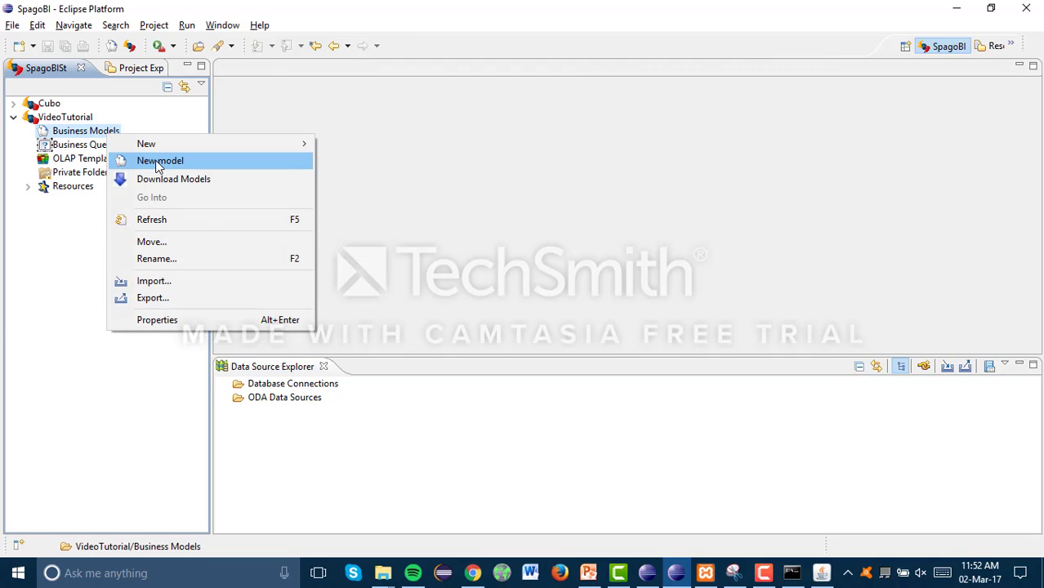
{"action": "left_click", "coordinate": [159, 161]}
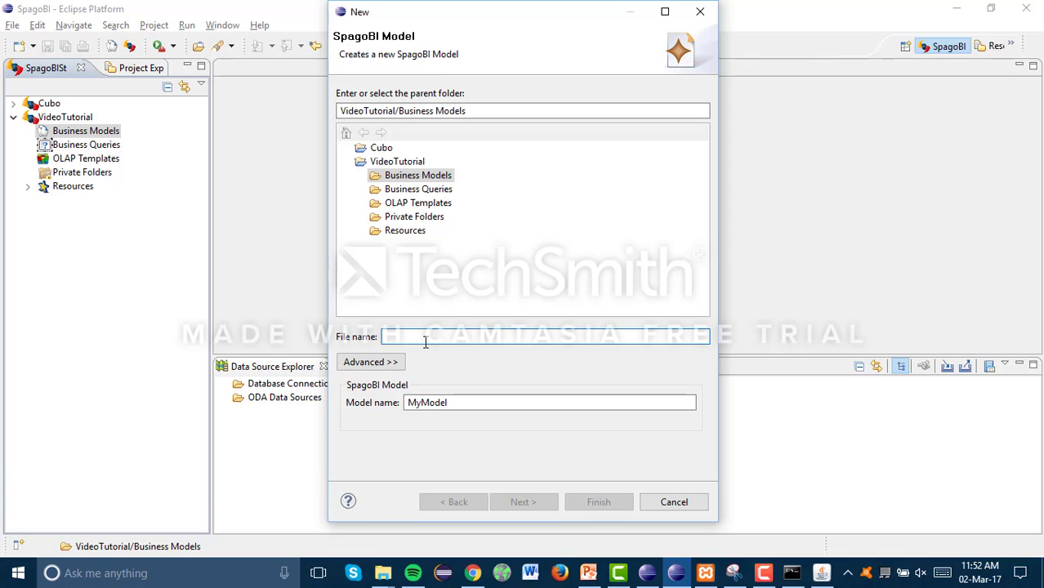
{"action": "type", "text": "cube"}
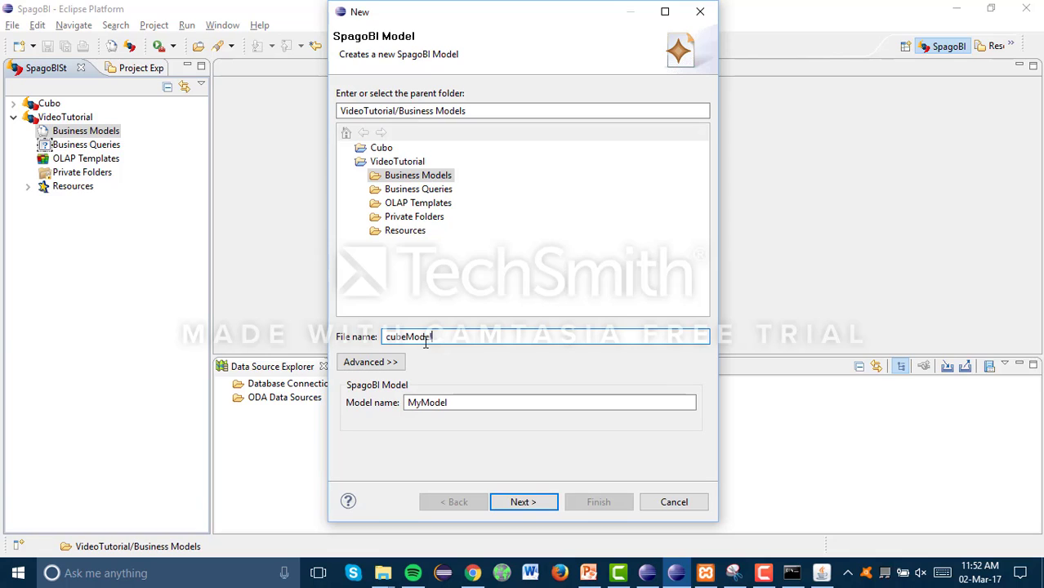
{"action": "type", "text": "Model"}
{"action": "key", "text": "BackSpace"}
{"action": "type", "text": "C"}
{"action": "key", "text": "BackSpace"}
{"action": "type", "text": "C"}
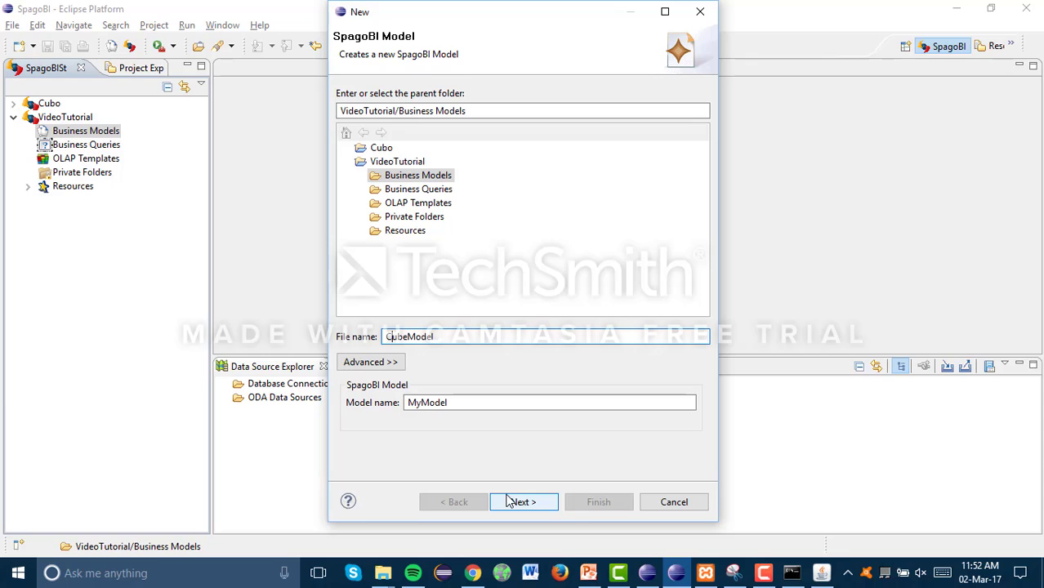
{"action": "left_click", "coordinate": [507, 502]}
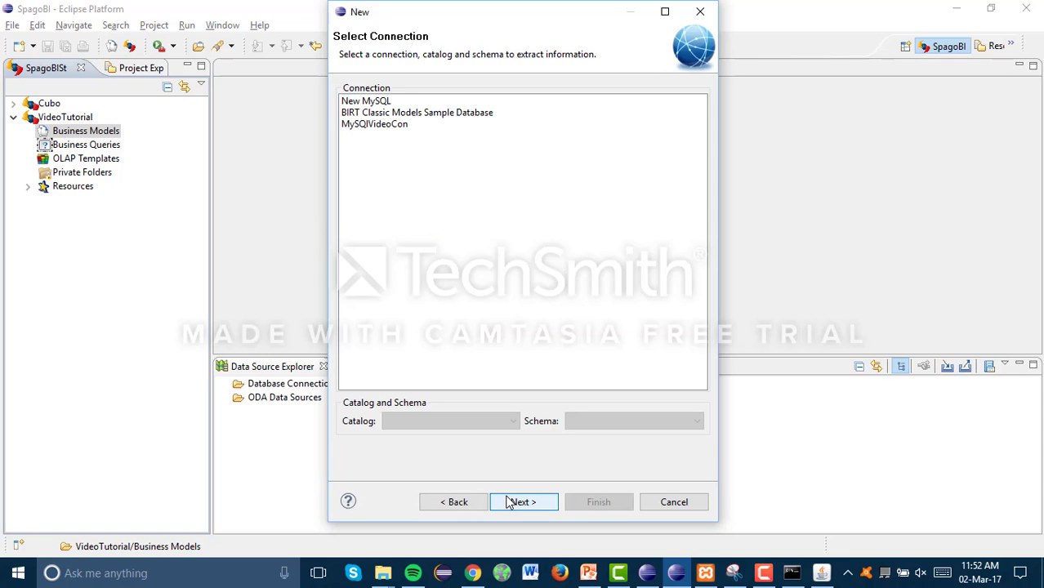
- Use the MySQLVideoCon connection with estrella as the catalog
{"action": "left_click", "coordinate": [400, 128]}
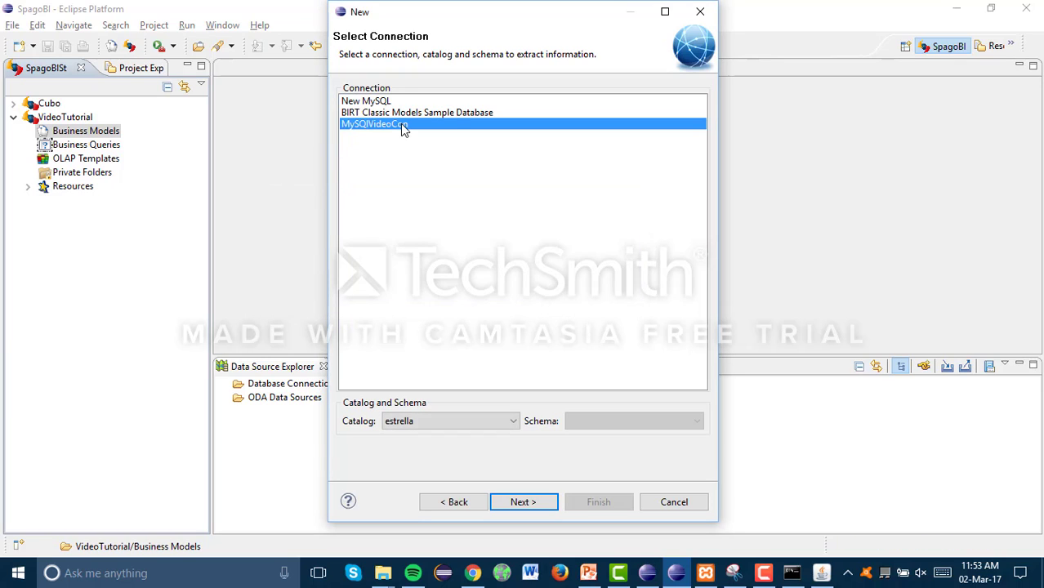
{"action": "left_click", "coordinate": [494, 421]}
{"action": "left_click", "coordinate": [494, 418]}
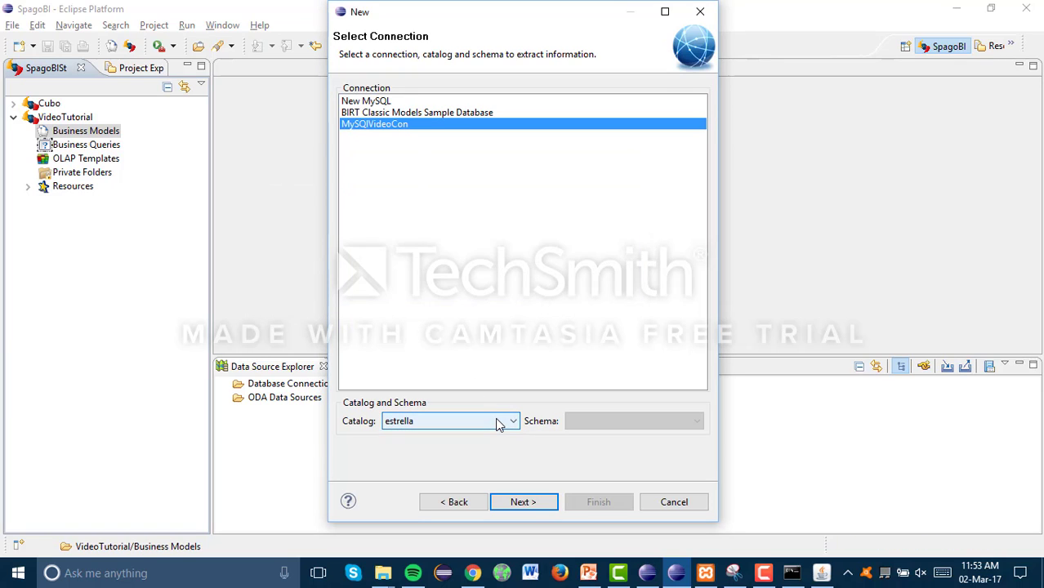
{"action": "left_click", "coordinate": [523, 503]}
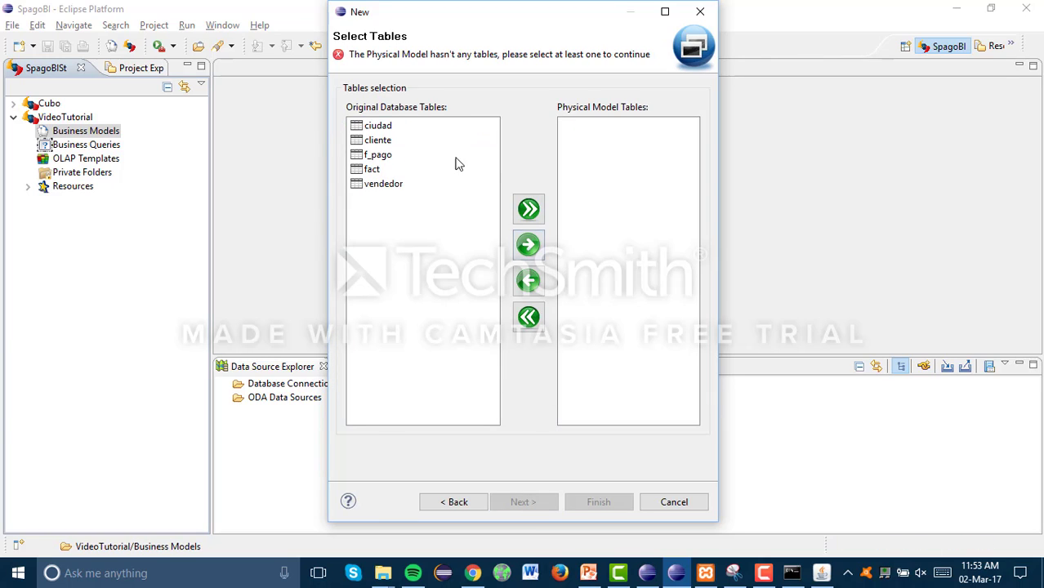
- Add all five tables as physical tables and business classes, then finish the model
{"action": "left_click", "coordinate": [530, 210]}
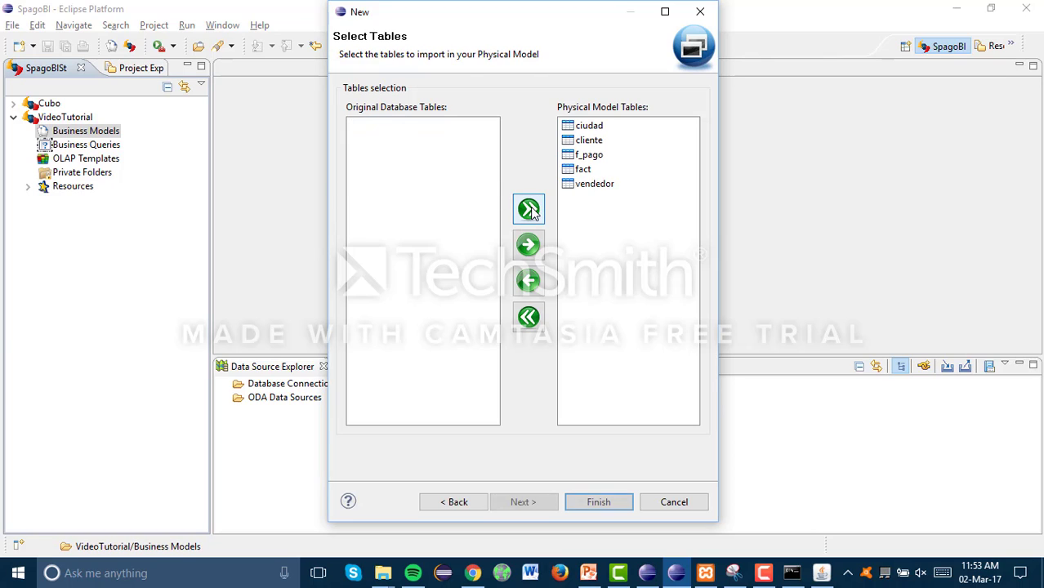
{"action": "left_click", "coordinate": [549, 504]}
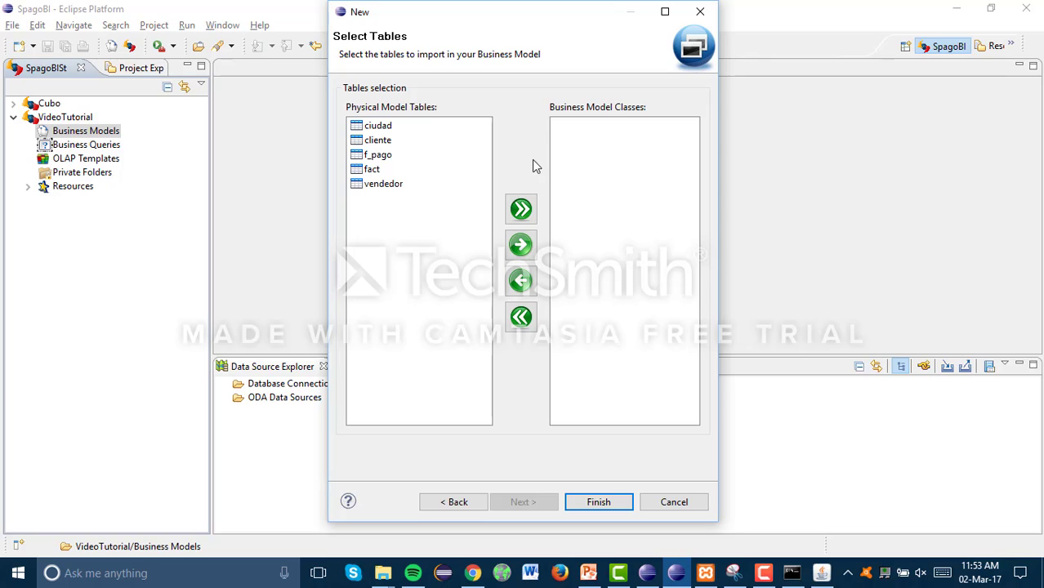
{"action": "left_click", "coordinate": [519, 208]}
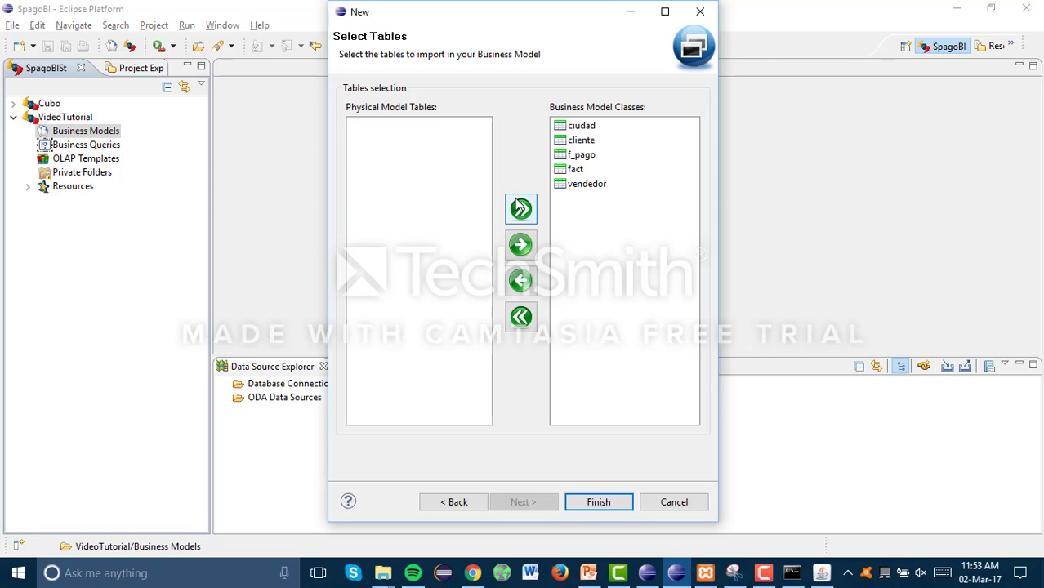
{"action": "left_click", "coordinate": [593, 505]}
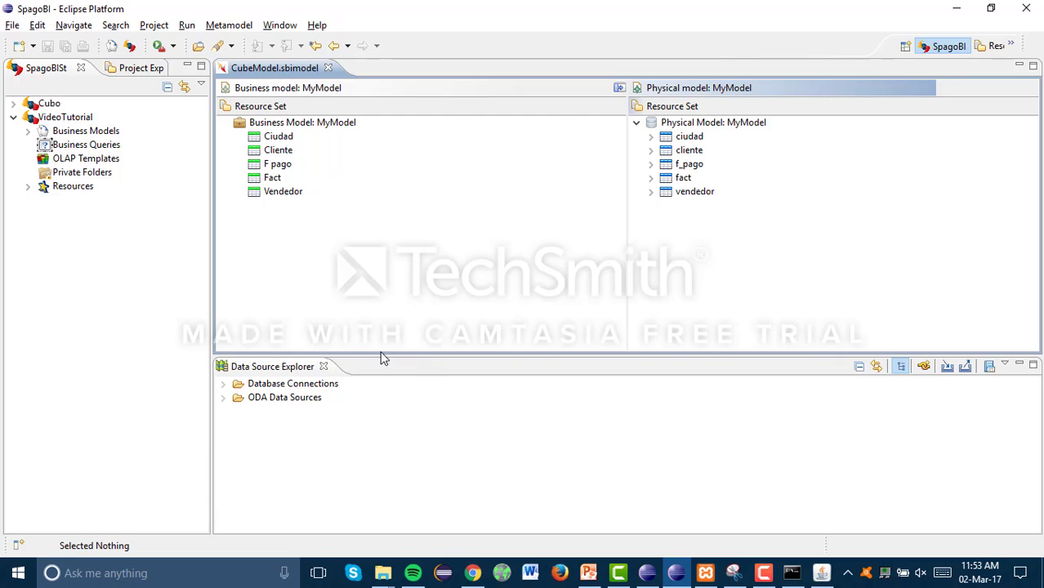
- Widen the project panel and make Ciudad and Cliente OLAP dimensions
{"action": "left_click_drag", "start_coordinate": [211, 264], "coordinate": [232, 264]}
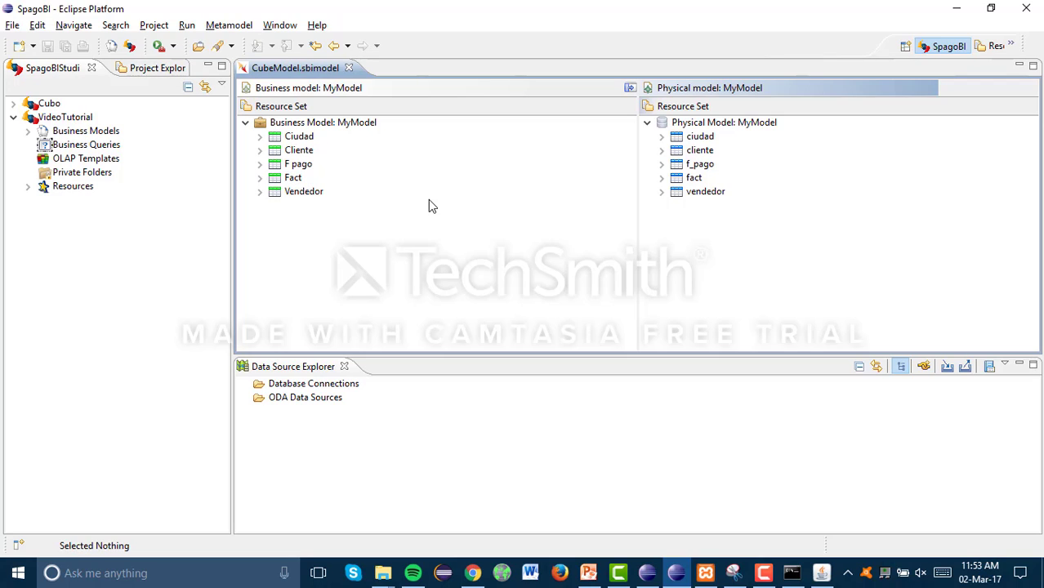
{"action": "right_click", "coordinate": [298, 145]}
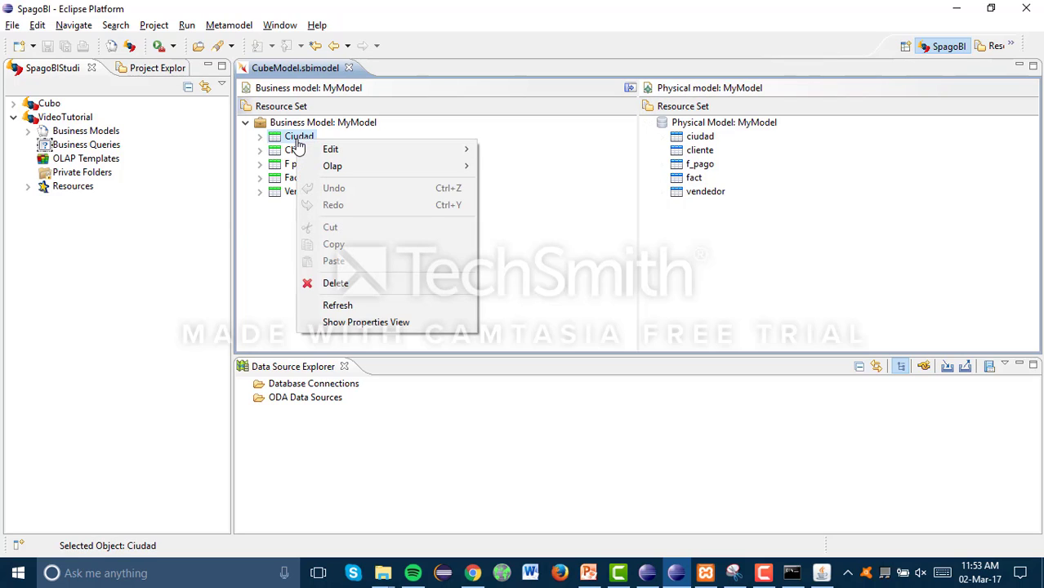
{"action": "mouse_move", "coordinate": [343, 153]}
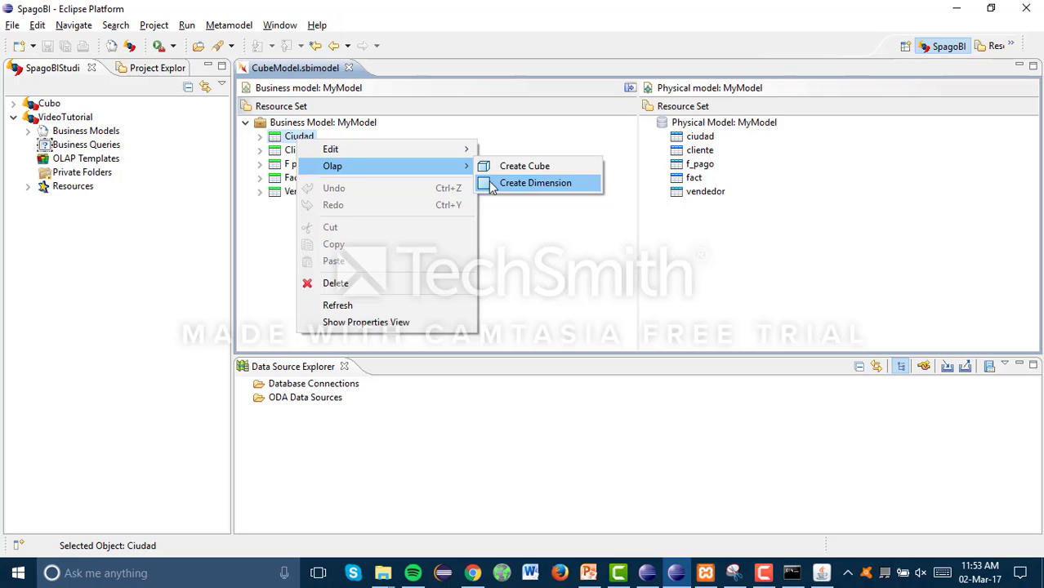
{"action": "left_click", "coordinate": [490, 183]}
{"action": "right_click", "coordinate": [299, 150]}
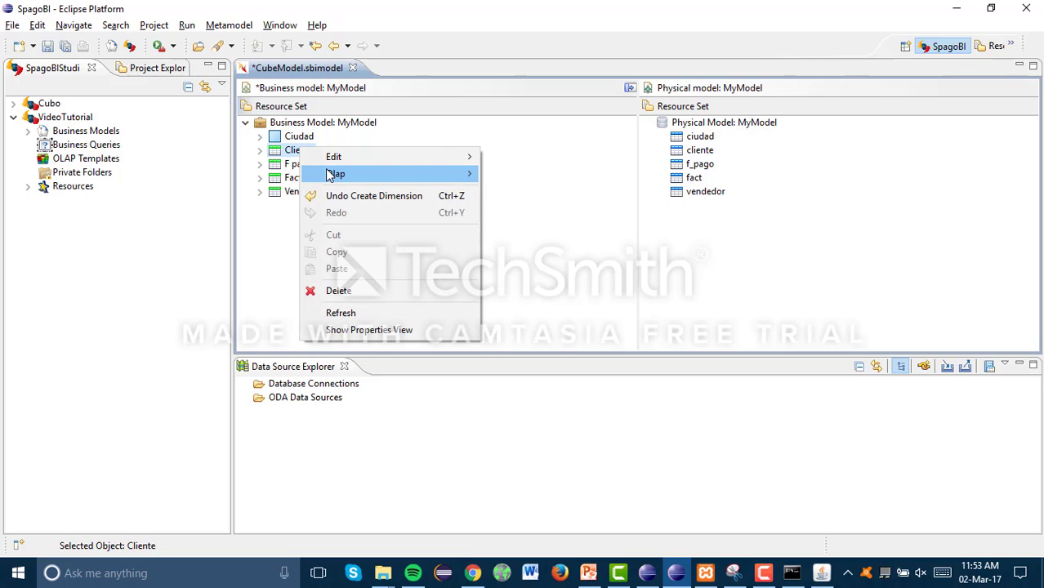
{"action": "mouse_move", "coordinate": [331, 174]}
{"action": "left_click", "coordinate": [510, 190]}
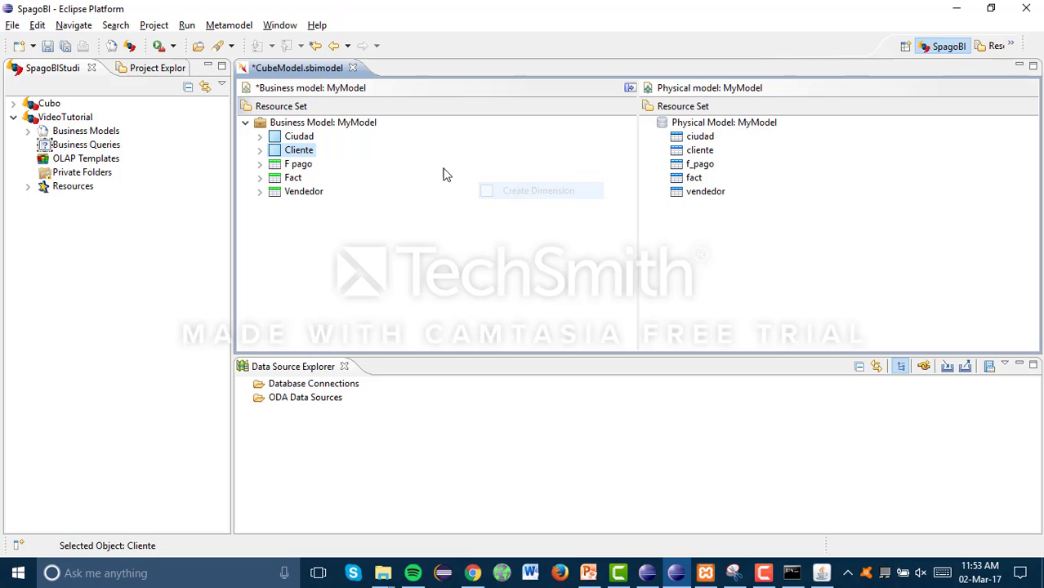
- Make F pago and Vendedor OLAP dimensions
{"action": "right_click", "coordinate": [300, 165]}
{"action": "mouse_move", "coordinate": [326, 190]}
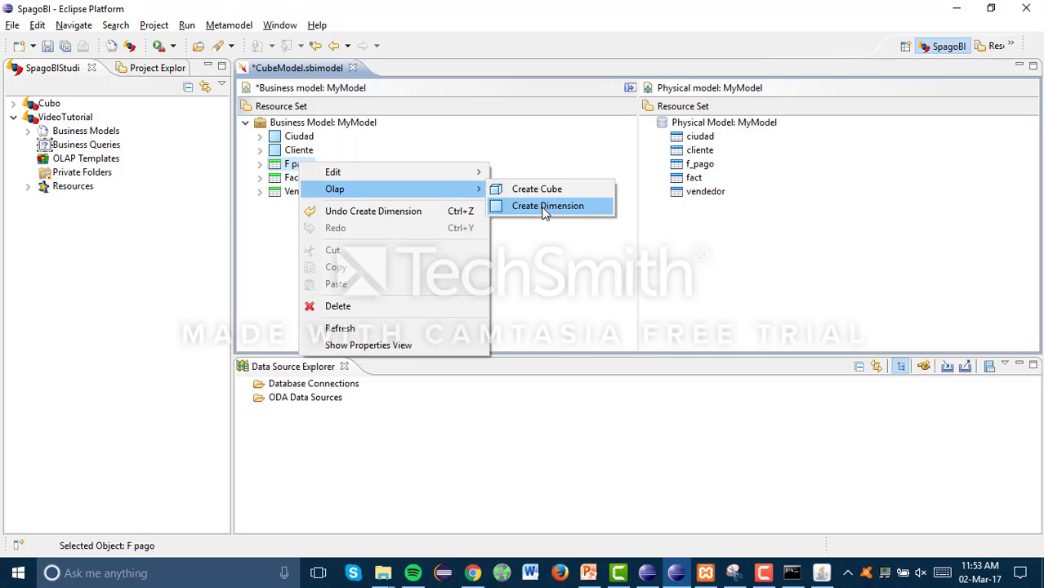
{"action": "left_click", "coordinate": [545, 209]}
{"action": "left_click", "coordinate": [292, 193]}
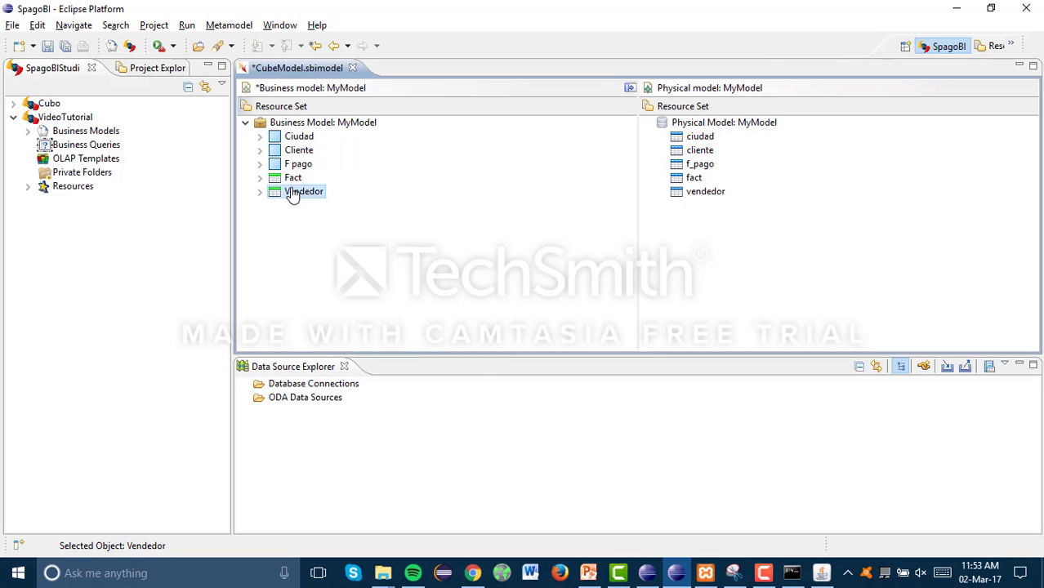
{"action": "right_click", "coordinate": [292, 196]}
{"action": "mouse_move", "coordinate": [349, 216]}
{"action": "left_click", "coordinate": [529, 234]}
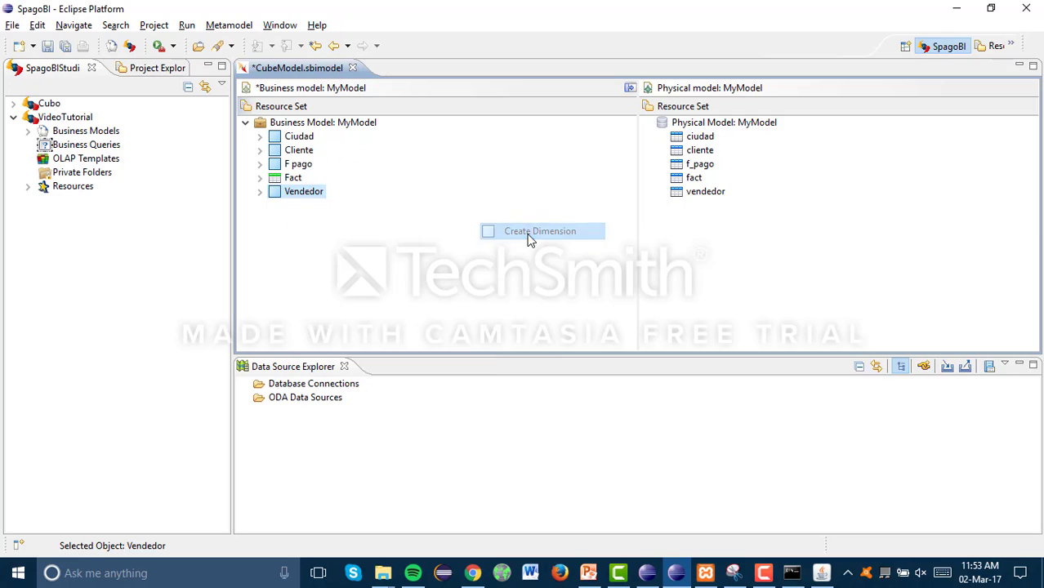
{"action": "right_click", "coordinate": [297, 140]}
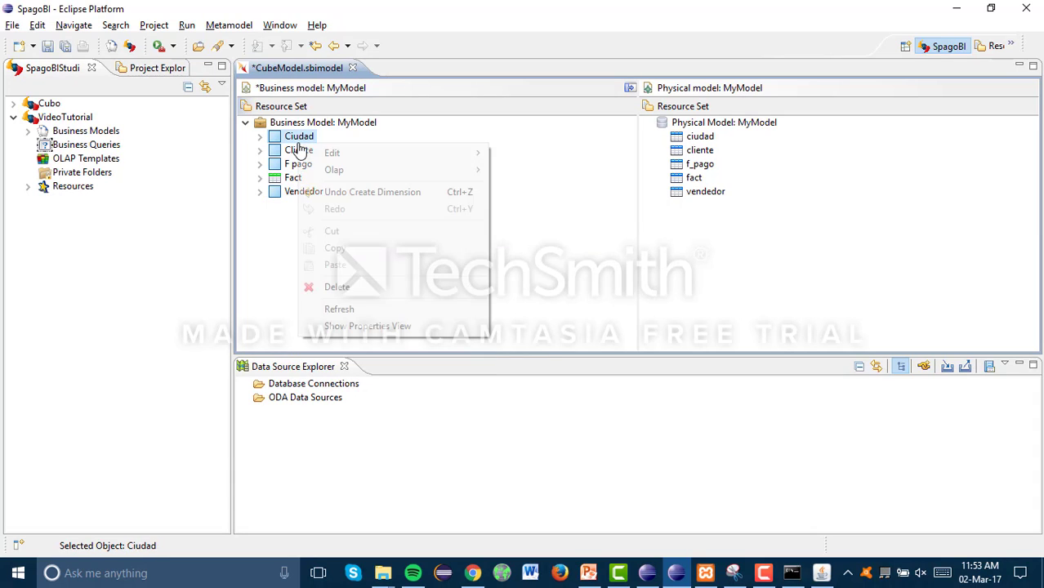
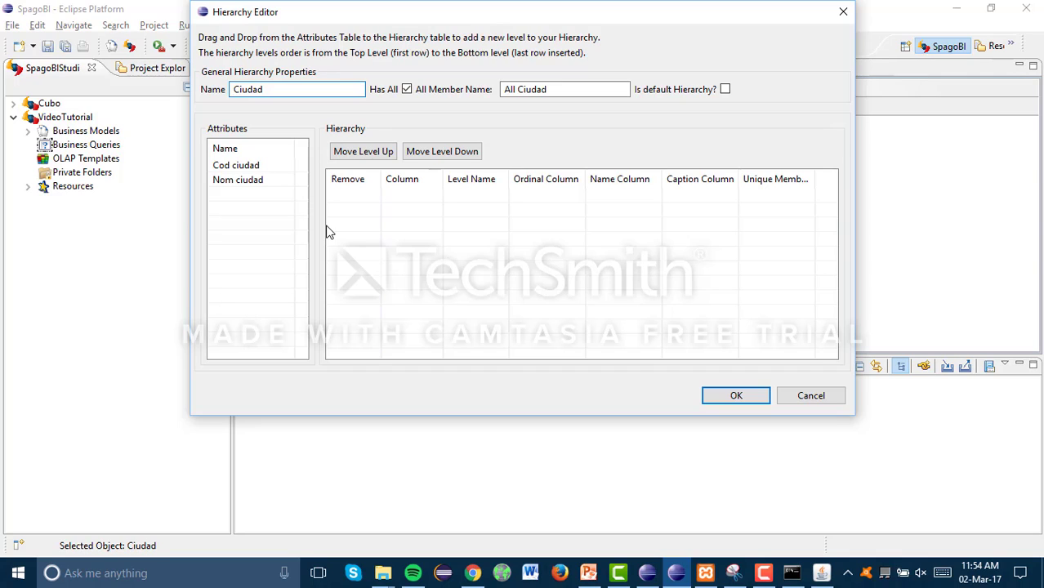
- Give the Ciudad dimension a hierarchy whose only level is Nom ciudad
{"action": "left_click", "coordinate": [241, 167]}
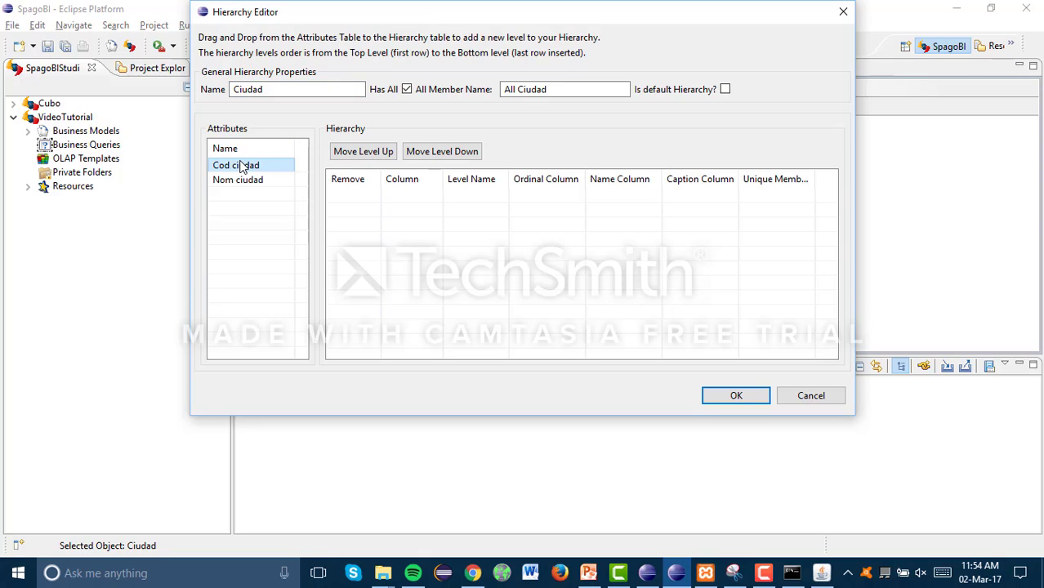
{"action": "left_click", "coordinate": [240, 179]}
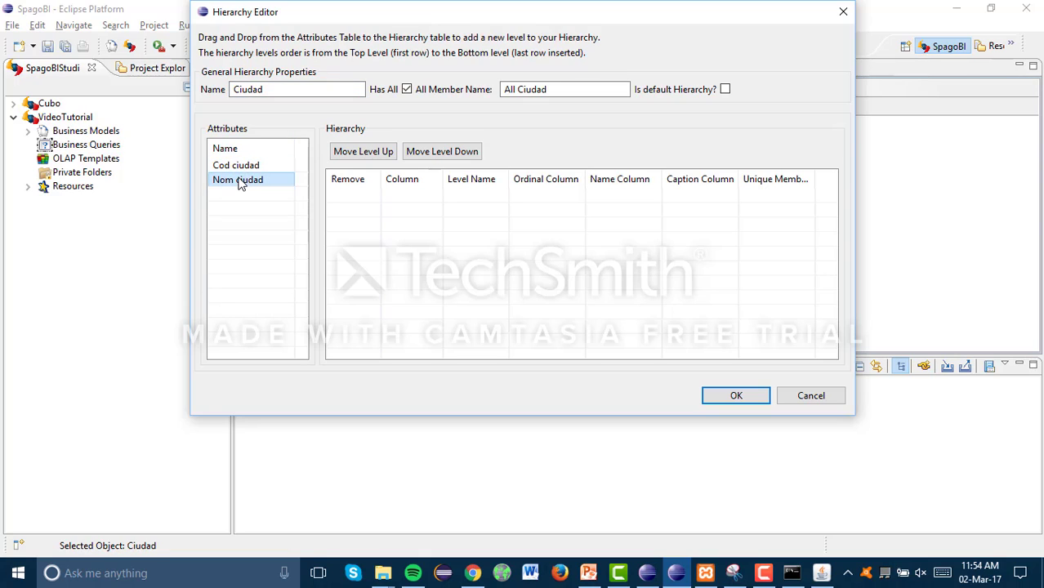
{"action": "left_click_drag", "start_coordinate": [240, 181], "coordinate": [412, 214]}
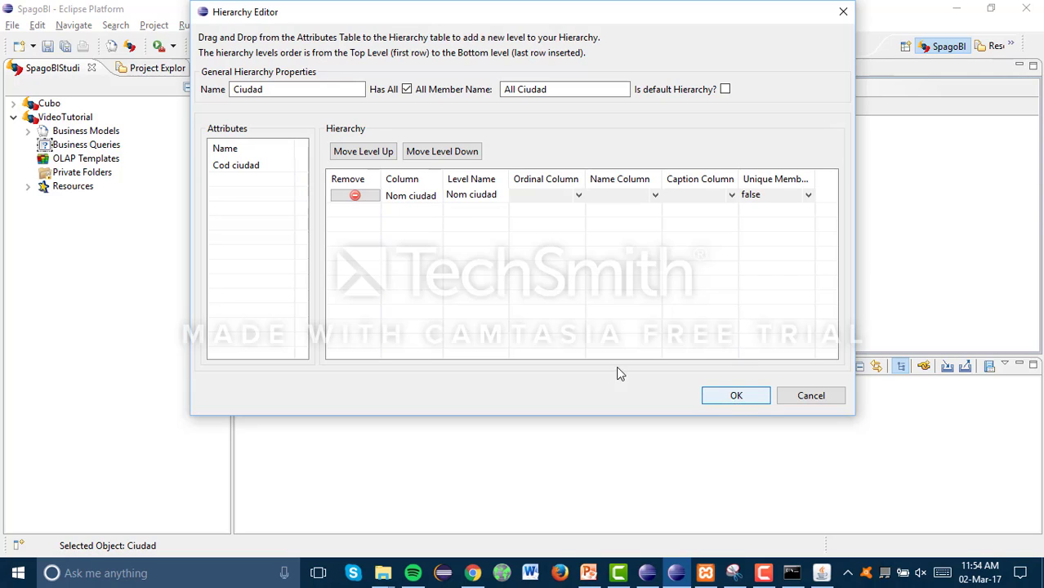
{"action": "left_click_drag", "start_coordinate": [250, 164], "coordinate": [391, 239]}
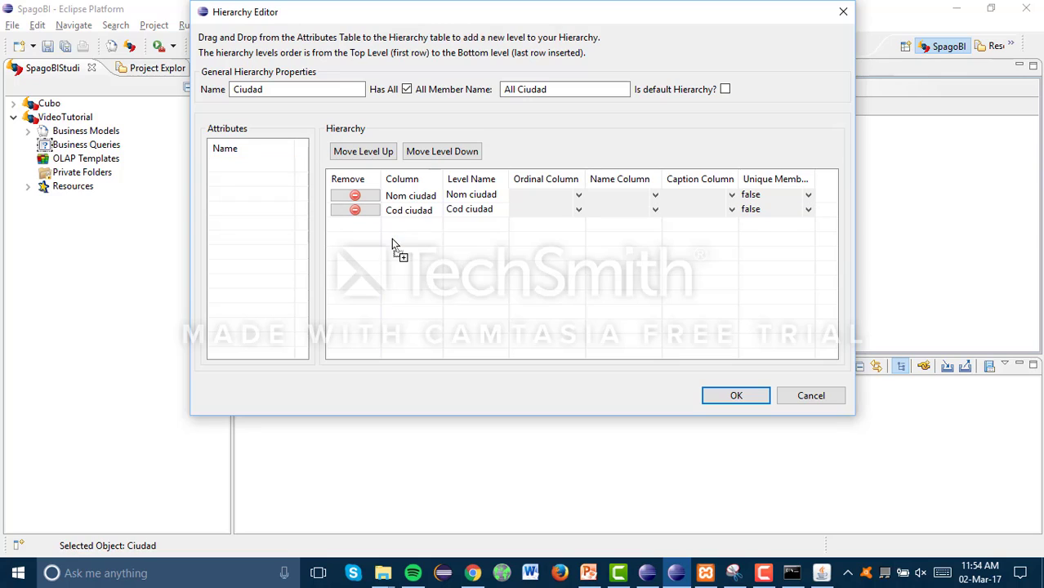
{"action": "left_click", "coordinate": [356, 216]}
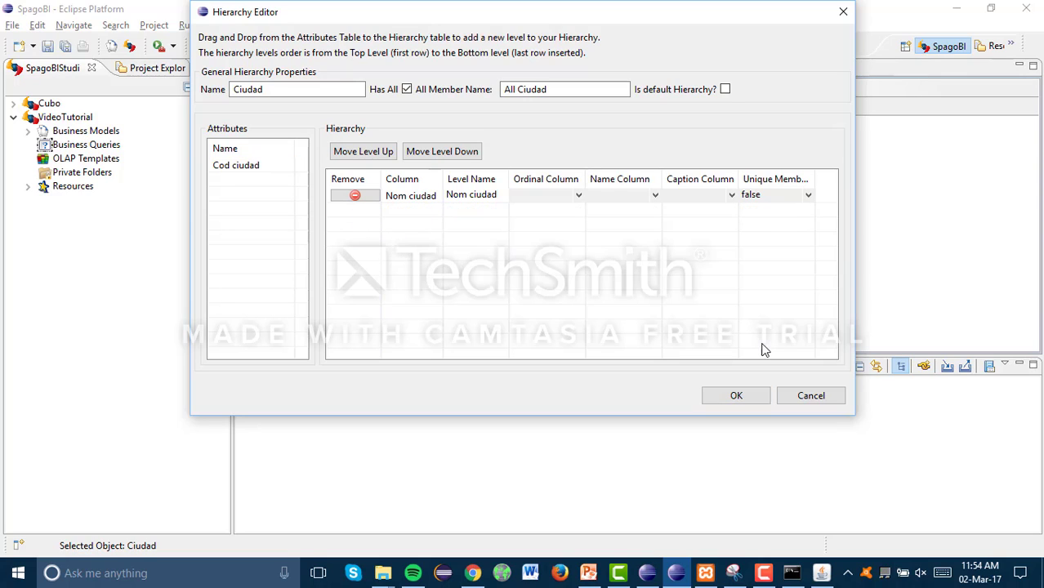
{"action": "left_click", "coordinate": [736, 397]}
{"action": "left_click", "coordinate": [644, 385]}
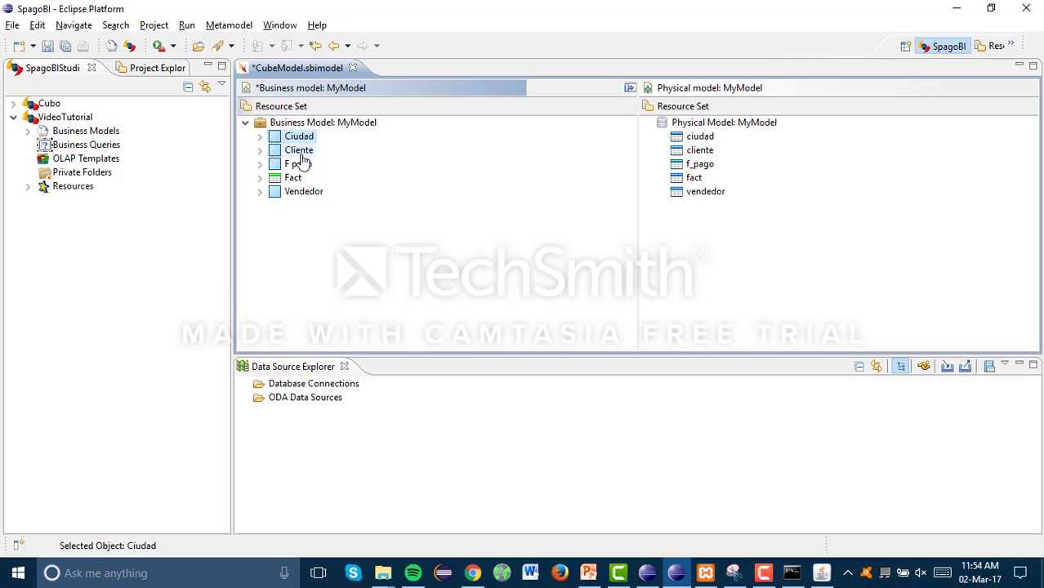
- Add a Cliente hierarchy with the single level Nom cliente
{"action": "right_click", "coordinate": [300, 149]}
{"action": "mouse_move", "coordinate": [341, 166]}
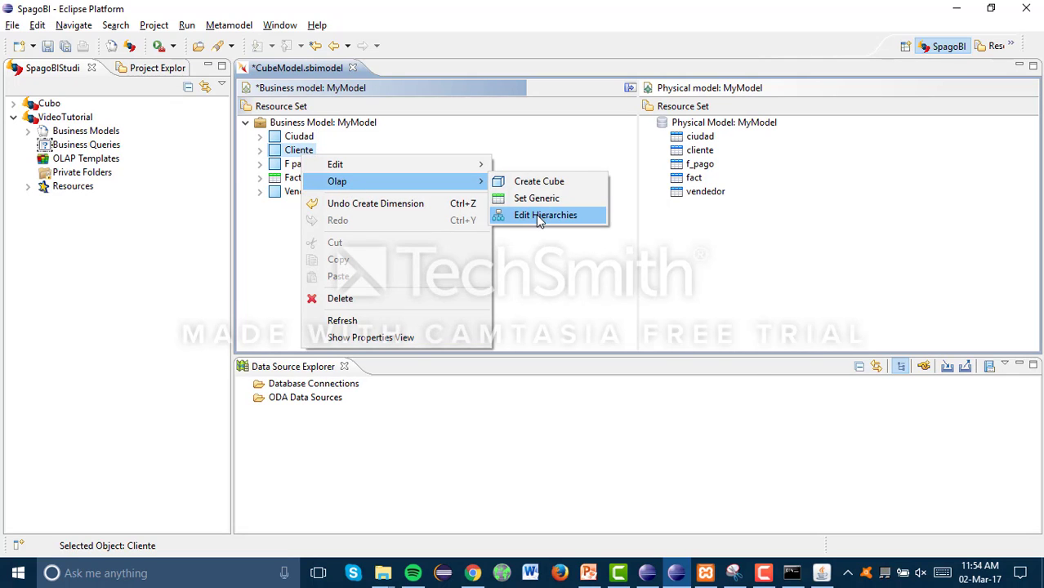
{"action": "left_click", "coordinate": [539, 215]}
{"action": "left_click", "coordinate": [354, 109]}
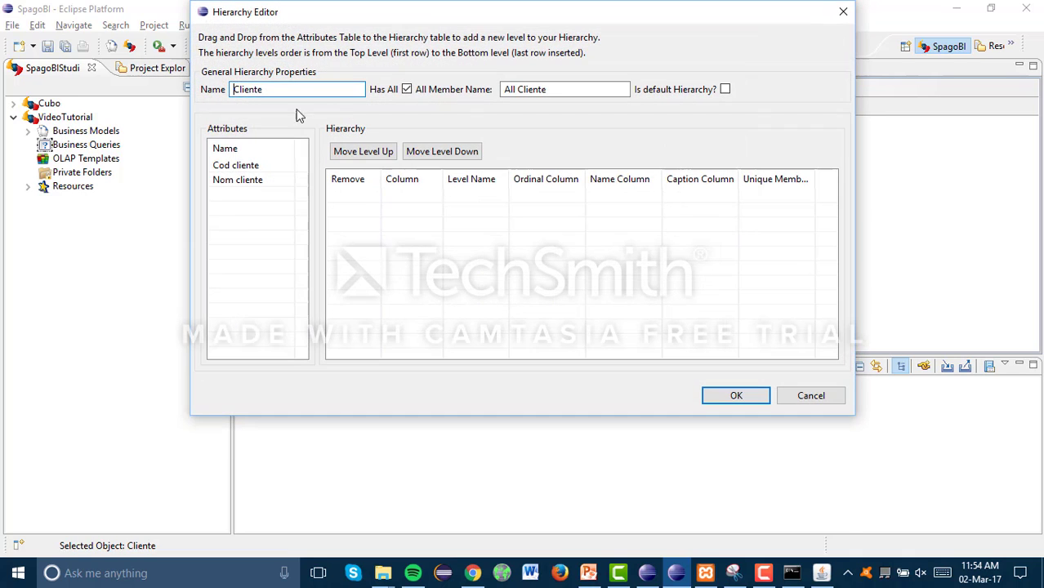
{"action": "left_click", "coordinate": [262, 181]}
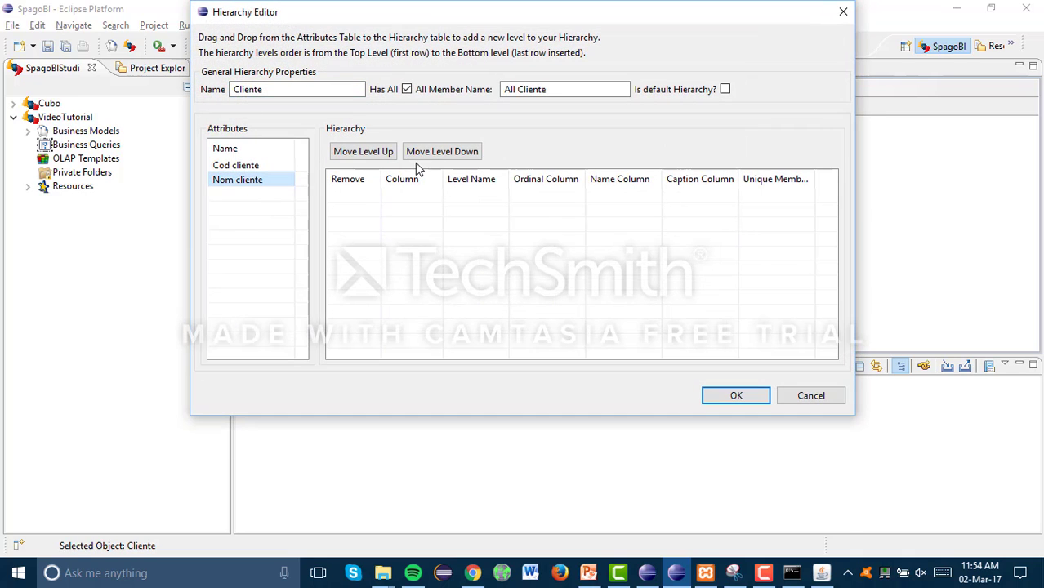
{"action": "left_click_drag", "start_coordinate": [242, 185], "coordinate": [458, 219]}
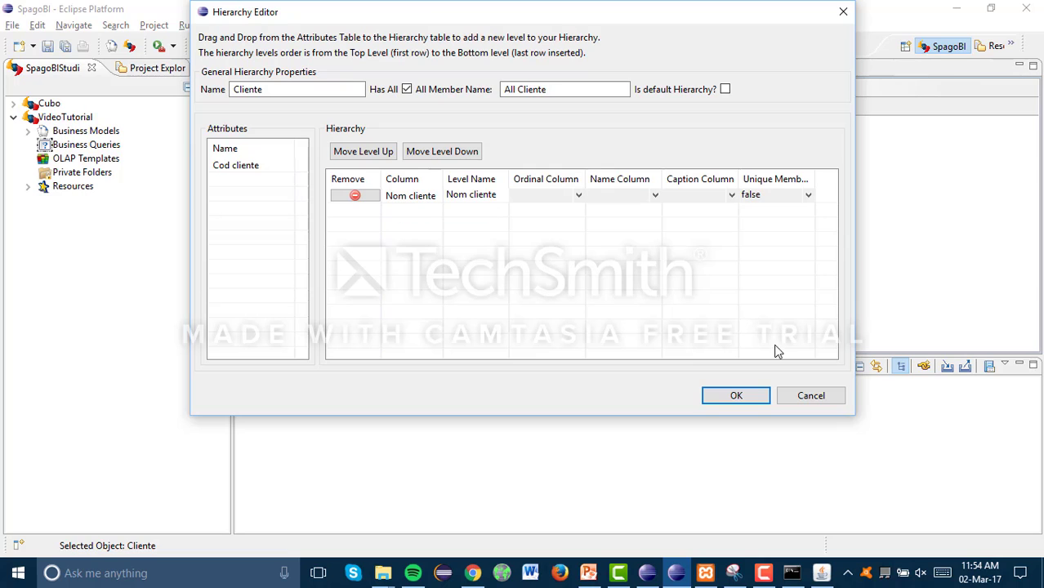
{"action": "left_click", "coordinate": [734, 395]}
{"action": "left_click", "coordinate": [634, 381]}
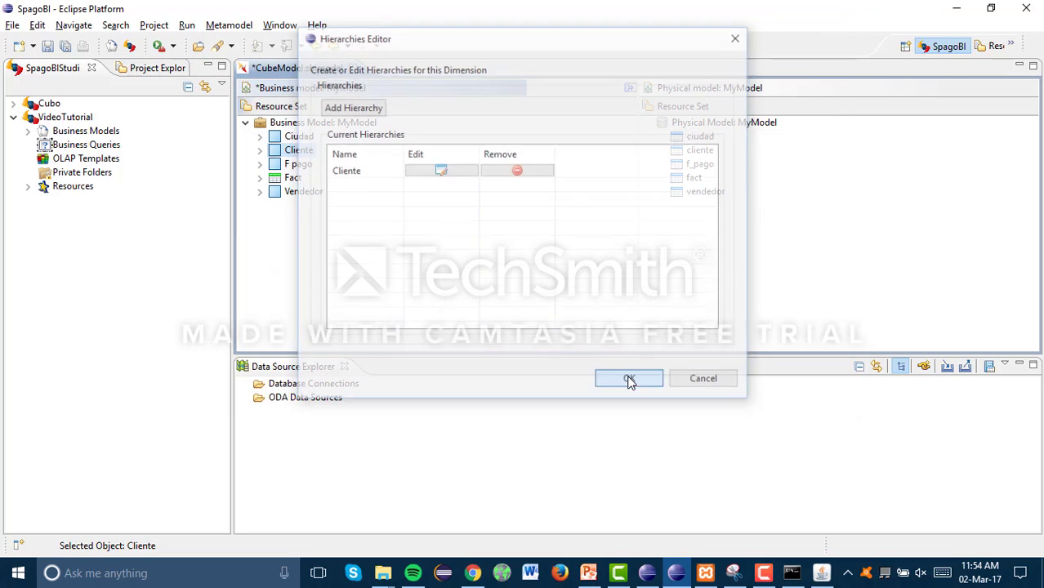
- Add an F pago hierarchy with the single level Nom f pago
{"action": "right_click", "coordinate": [287, 167]}
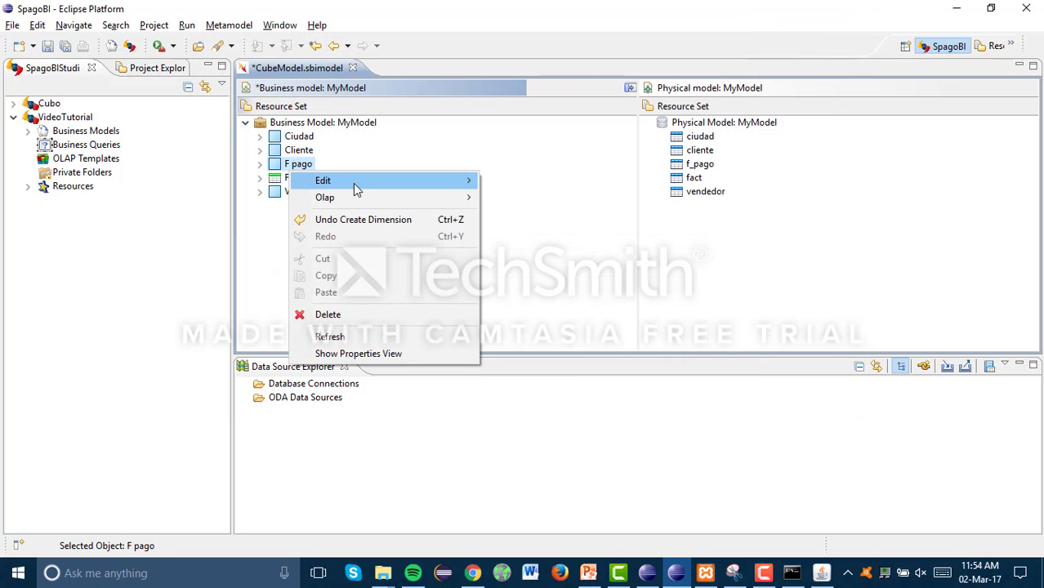
{"action": "mouse_move", "coordinate": [383, 198]}
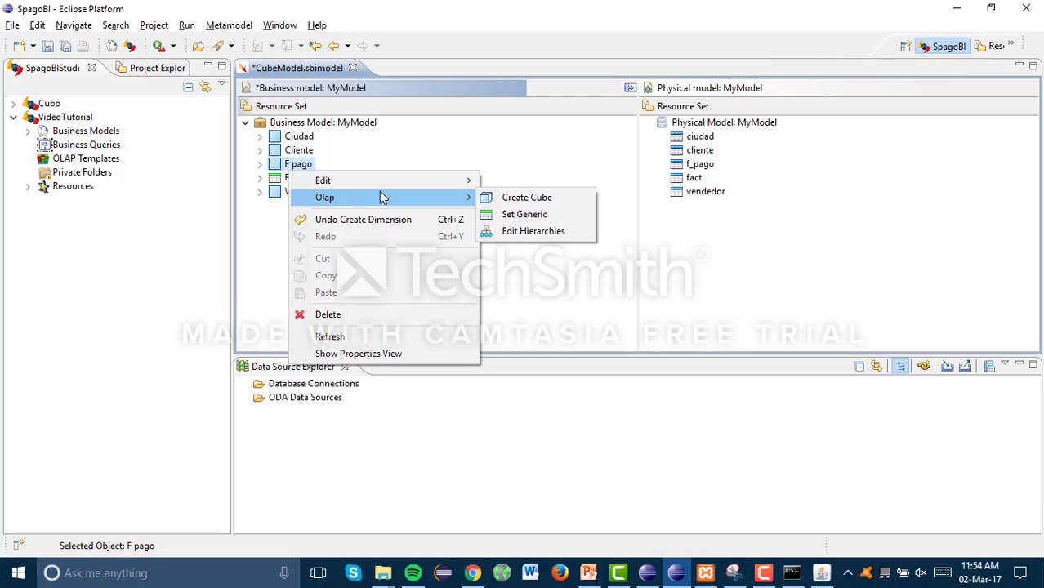
{"action": "left_click", "coordinate": [514, 231]}
{"action": "left_click", "coordinate": [360, 111]}
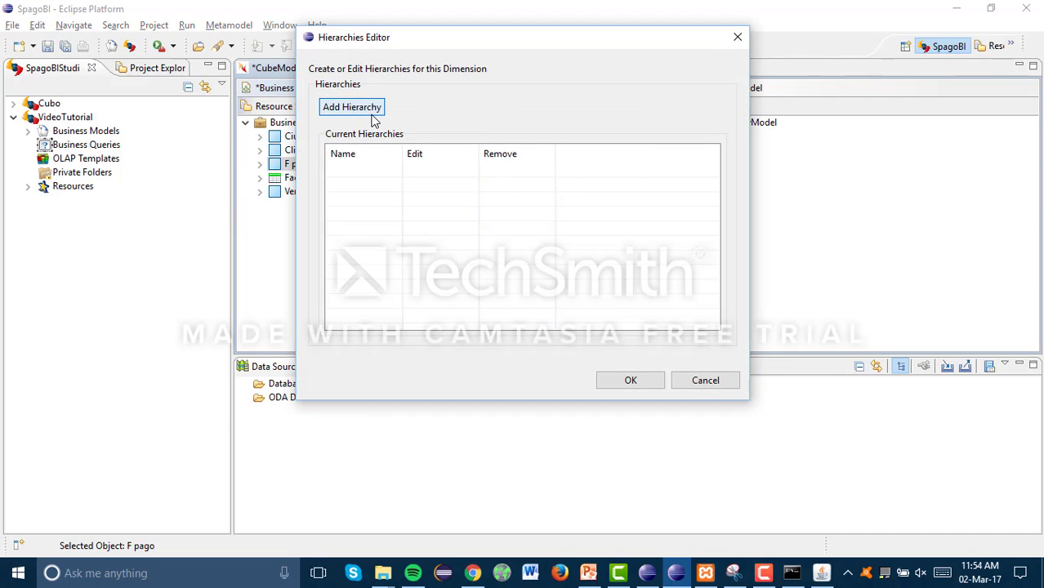
{"action": "left_click", "coordinate": [257, 185]}
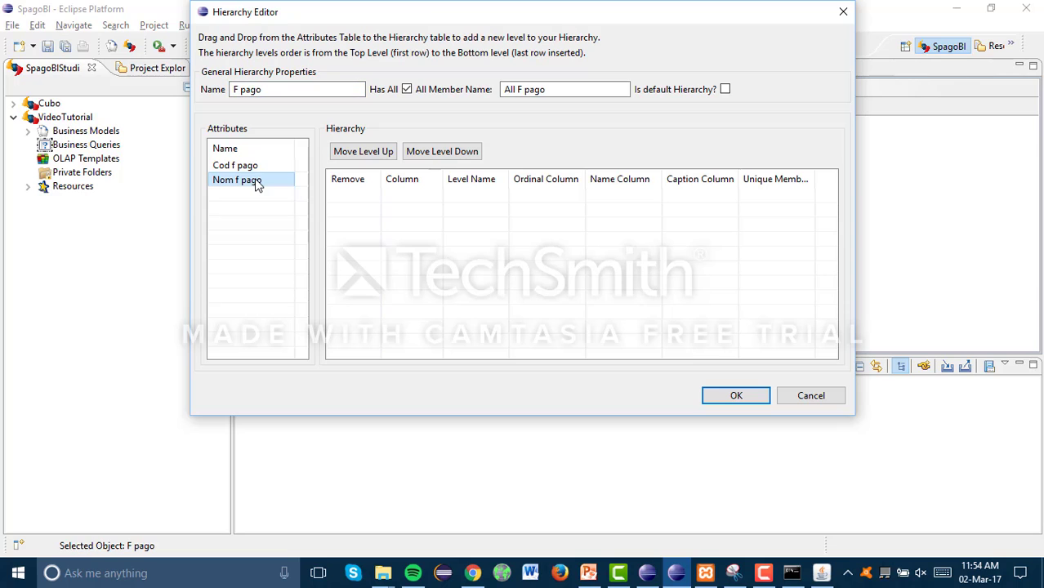
{"action": "left_click_drag", "start_coordinate": [259, 186], "coordinate": [426, 222]}
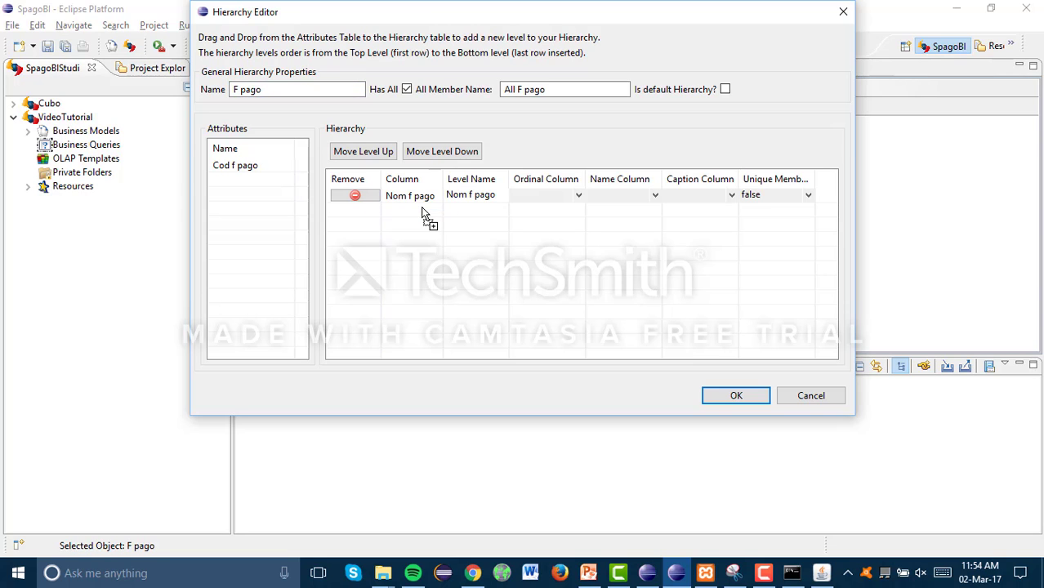
{"action": "left_click", "coordinate": [733, 395]}
{"action": "left_click", "coordinate": [612, 380]}
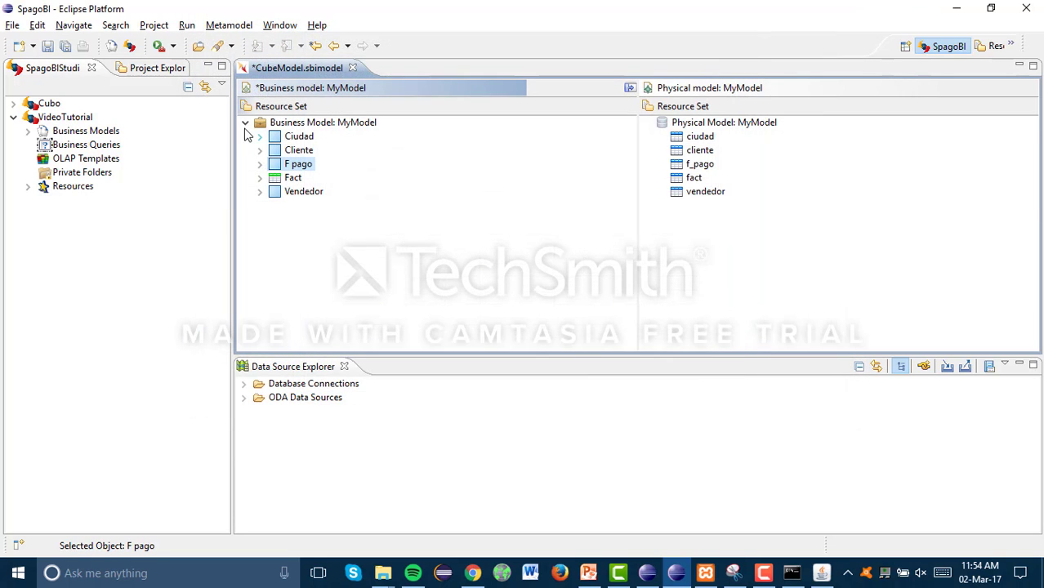
- Add a Vendedor hierarchy with the single level Nom vendedor
{"action": "left_click", "coordinate": [307, 196]}
{"action": "right_click", "coordinate": [309, 196]}
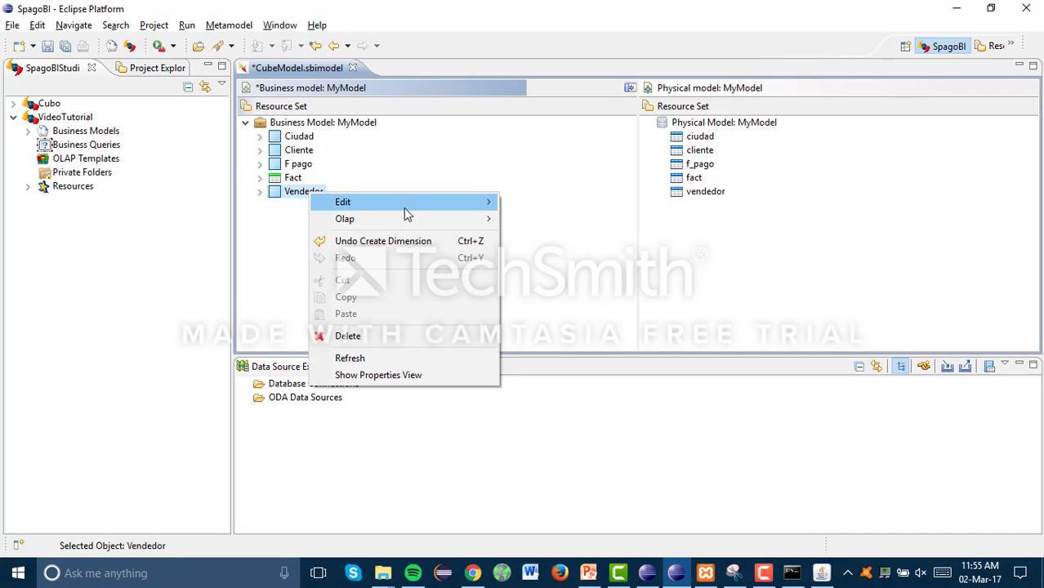
{"action": "mouse_move", "coordinate": [413, 218]}
{"action": "left_click", "coordinate": [547, 254]}
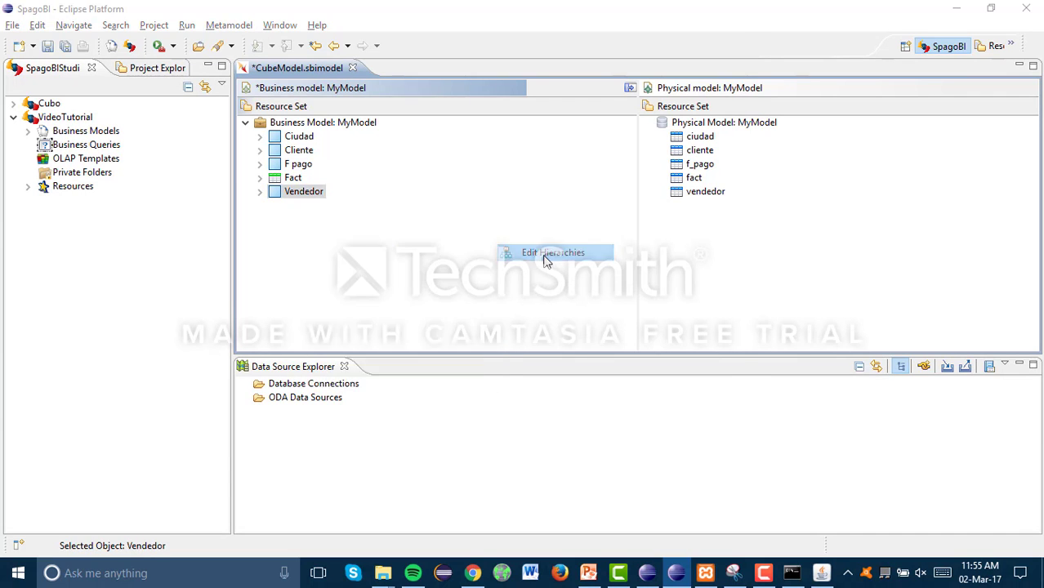
{"action": "left_click", "coordinate": [370, 112]}
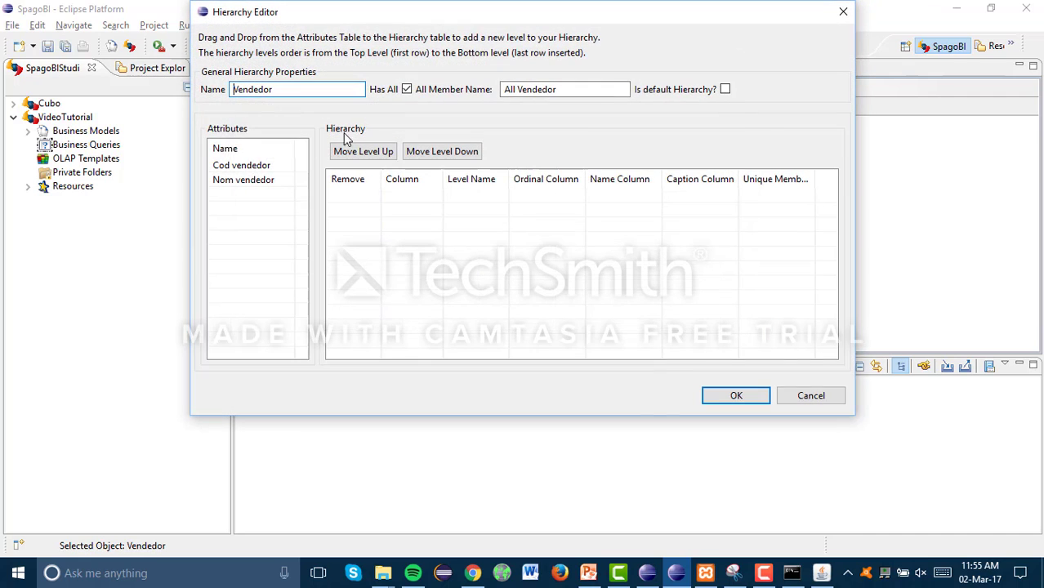
{"action": "left_click_drag", "start_coordinate": [272, 178], "coordinate": [430, 231]}
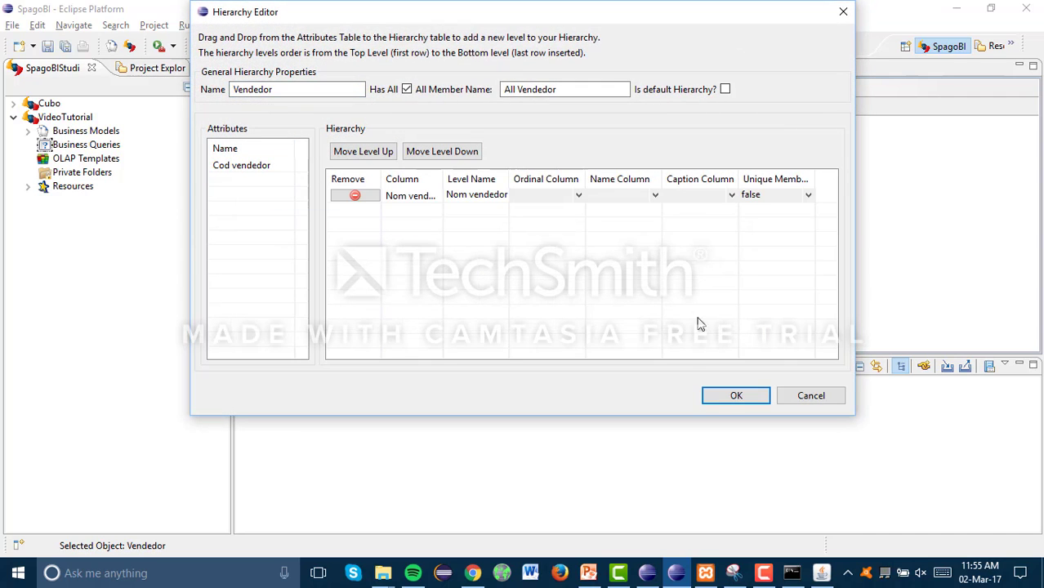
{"action": "left_click", "coordinate": [734, 397]}
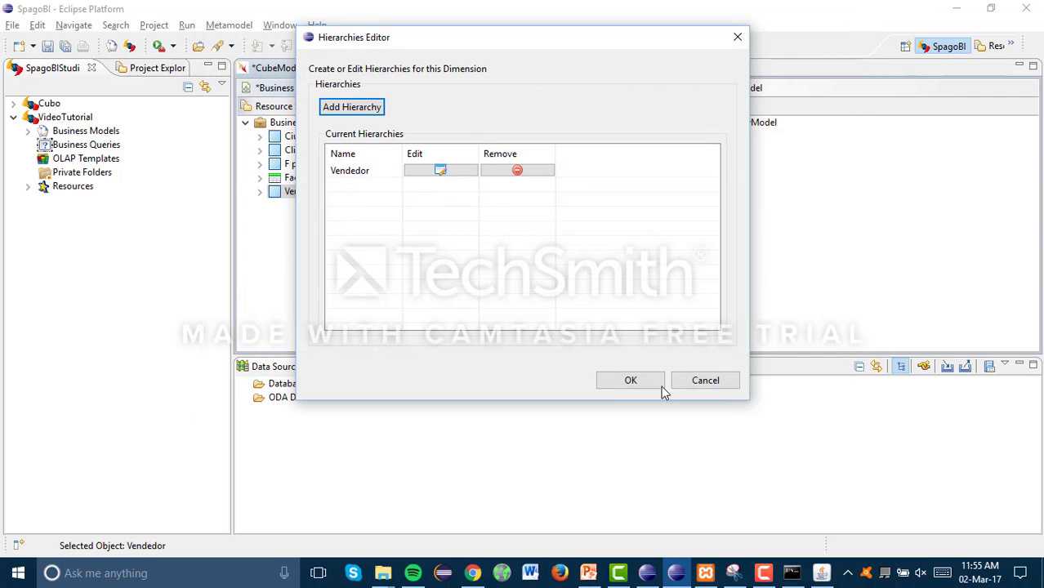
{"action": "left_click", "coordinate": [642, 388]}
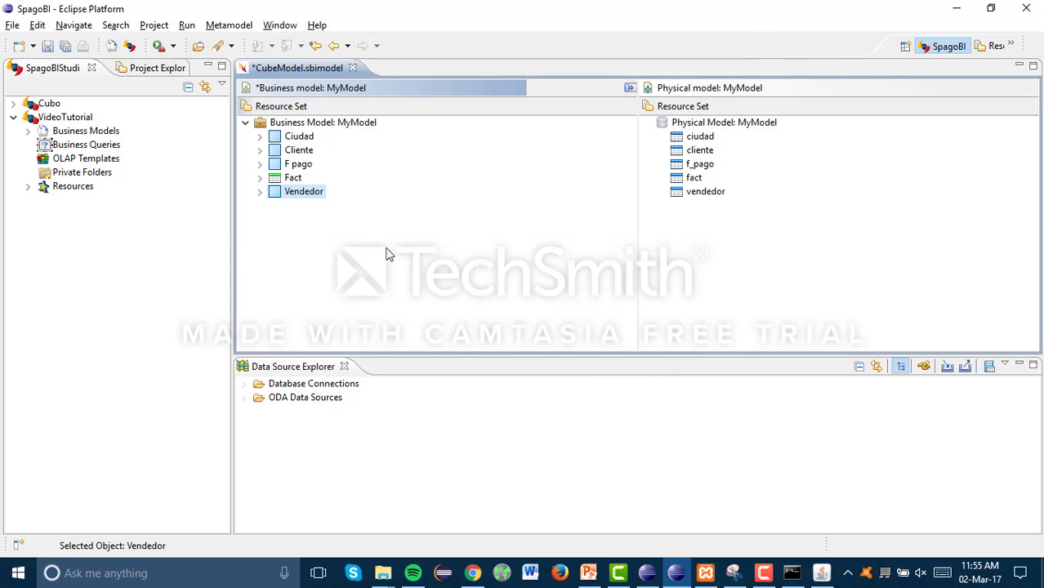
- Start an outbound relationship from the Ciudad class with Ciudad as its target
{"action": "left_click", "coordinate": [300, 139]}
{"action": "right_click", "coordinate": [299, 140]}
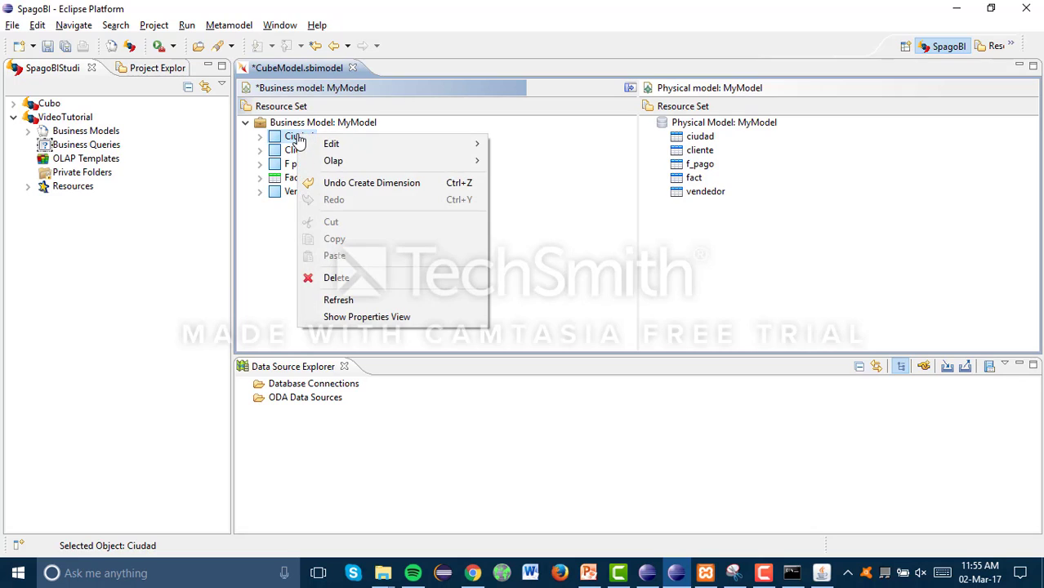
{"action": "mouse_move", "coordinate": [349, 145]}
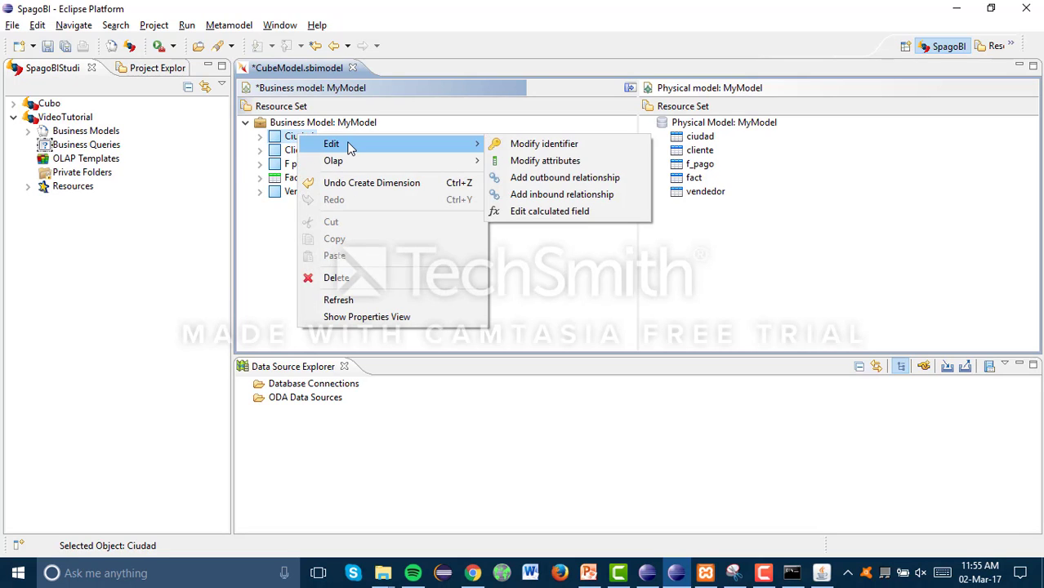
{"action": "left_click", "coordinate": [558, 180]}
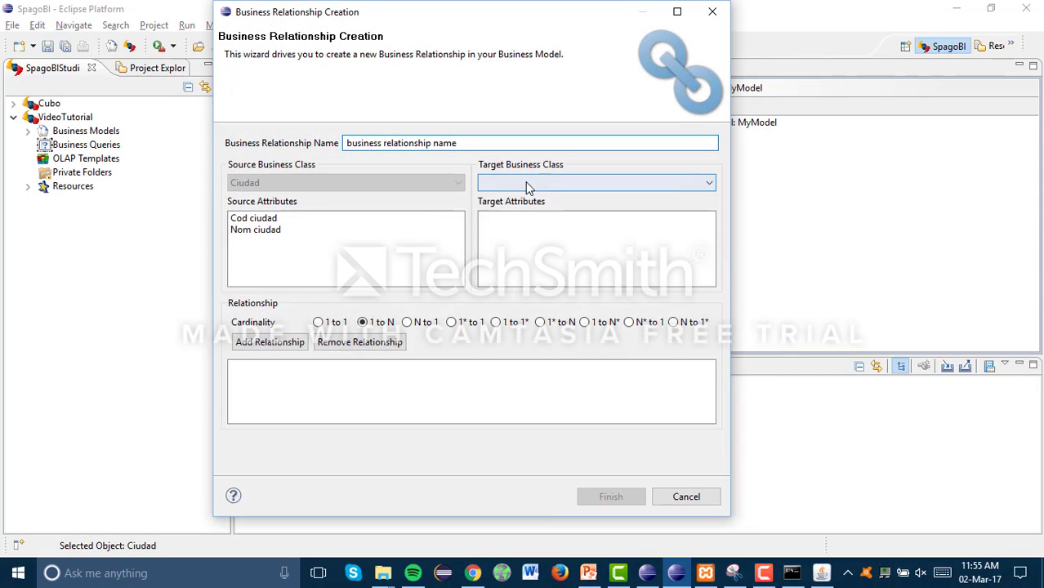
{"action": "left_click", "coordinate": [562, 184]}
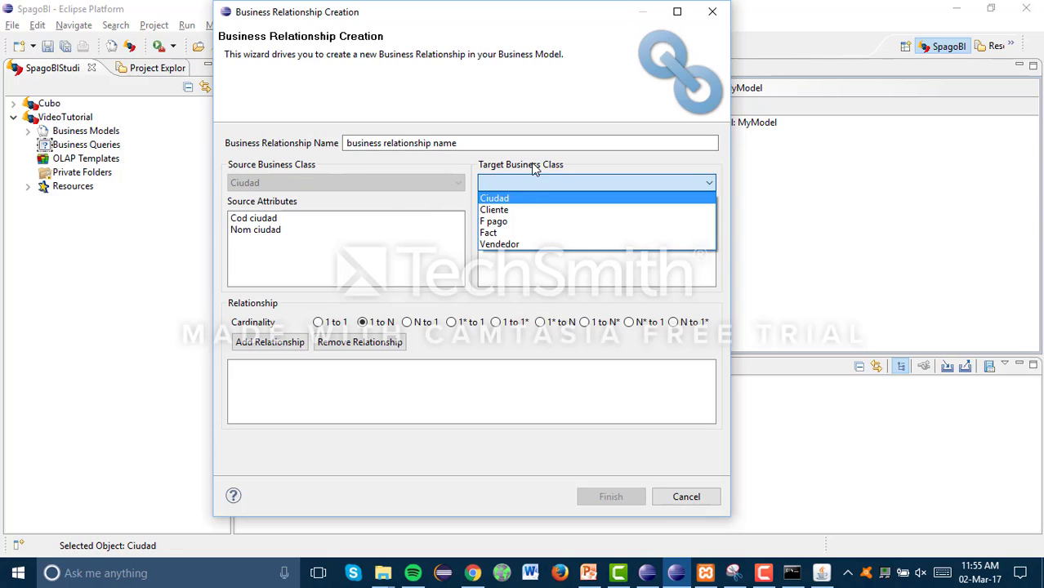
{"action": "left_click", "coordinate": [515, 198]}
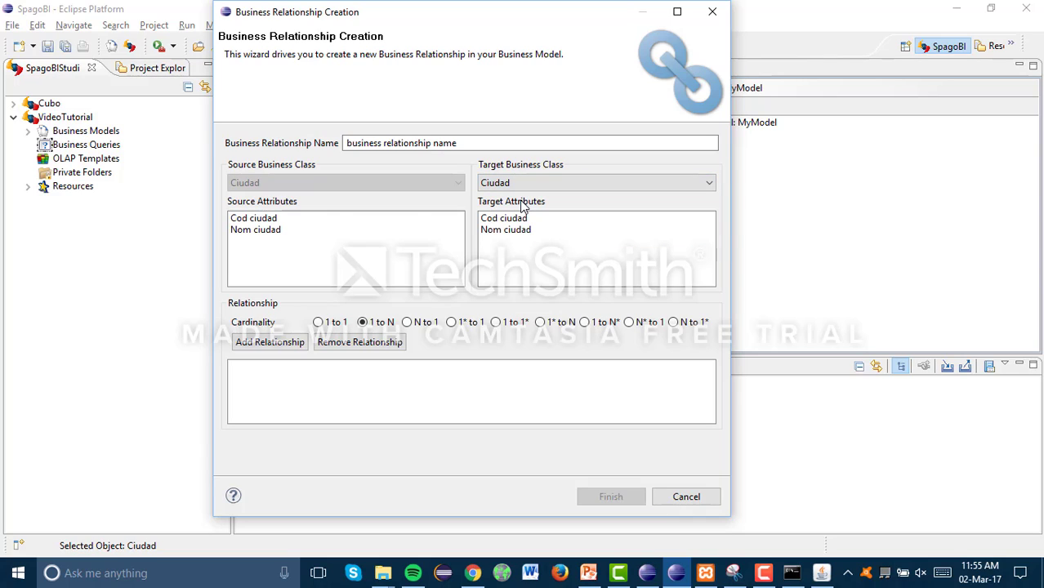
- Pair Cod ciudad and Nom ciudad with themselves and finish the relationship
{"action": "left_click", "coordinate": [289, 220]}
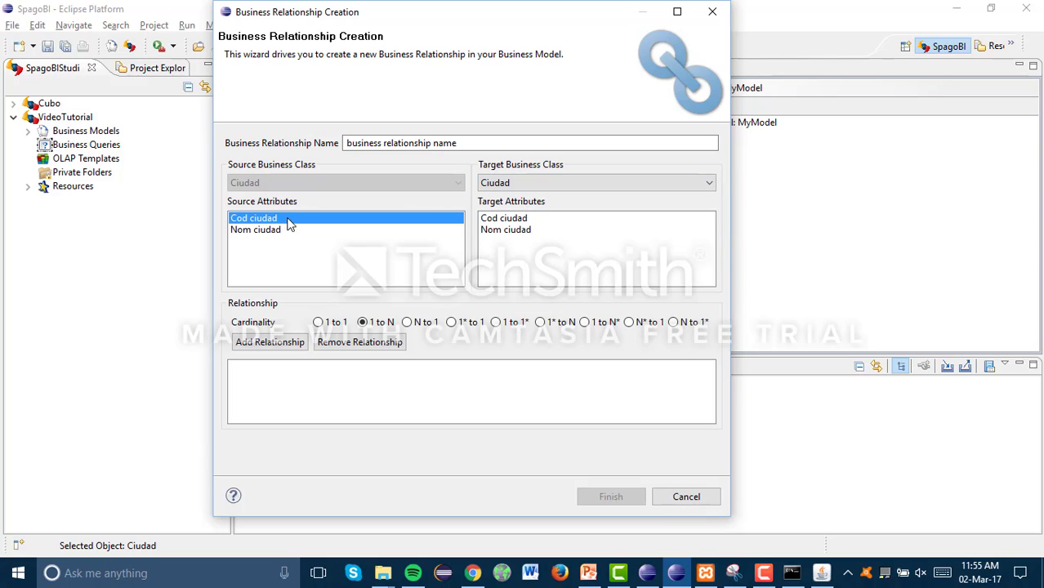
{"action": "left_click", "coordinate": [510, 221]}
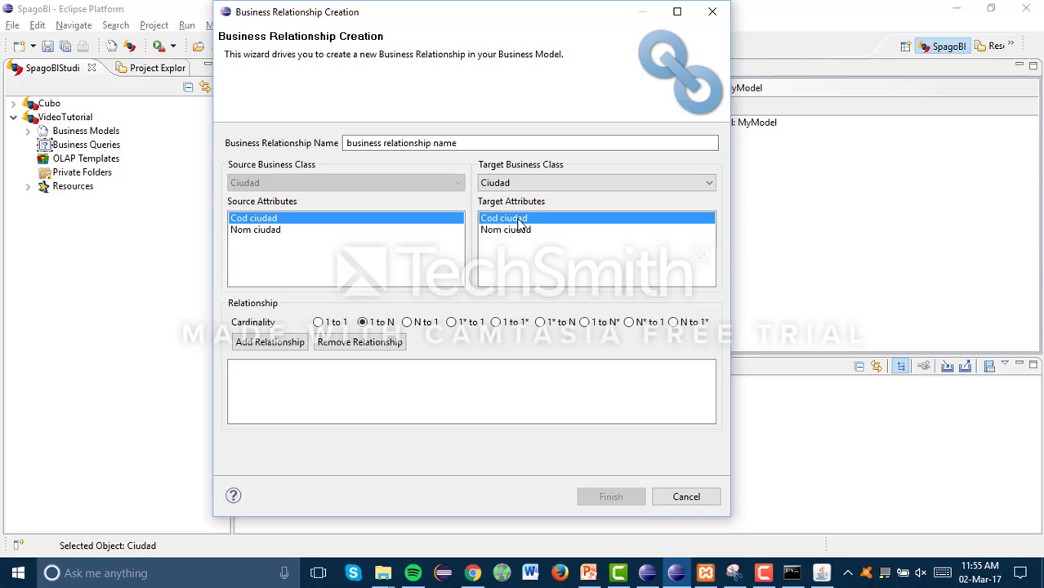
{"action": "left_click", "coordinate": [270, 342]}
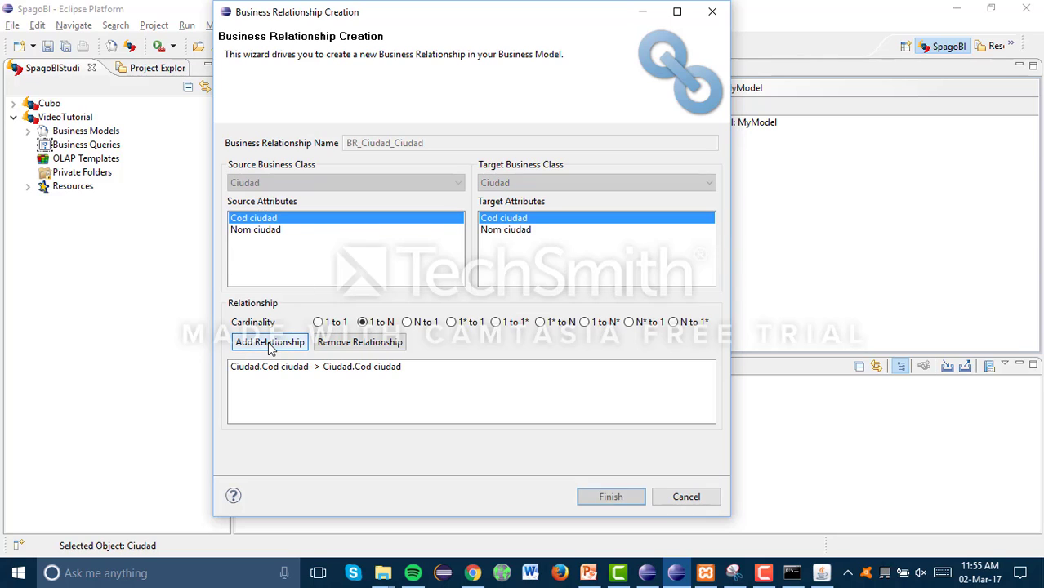
{"action": "left_click", "coordinate": [295, 231]}
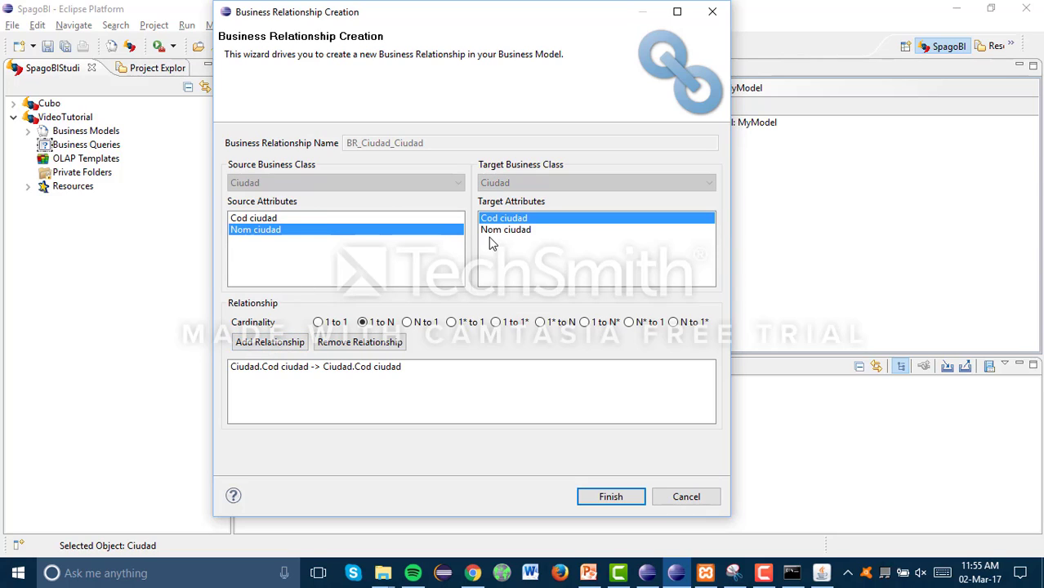
{"action": "left_click", "coordinate": [531, 232]}
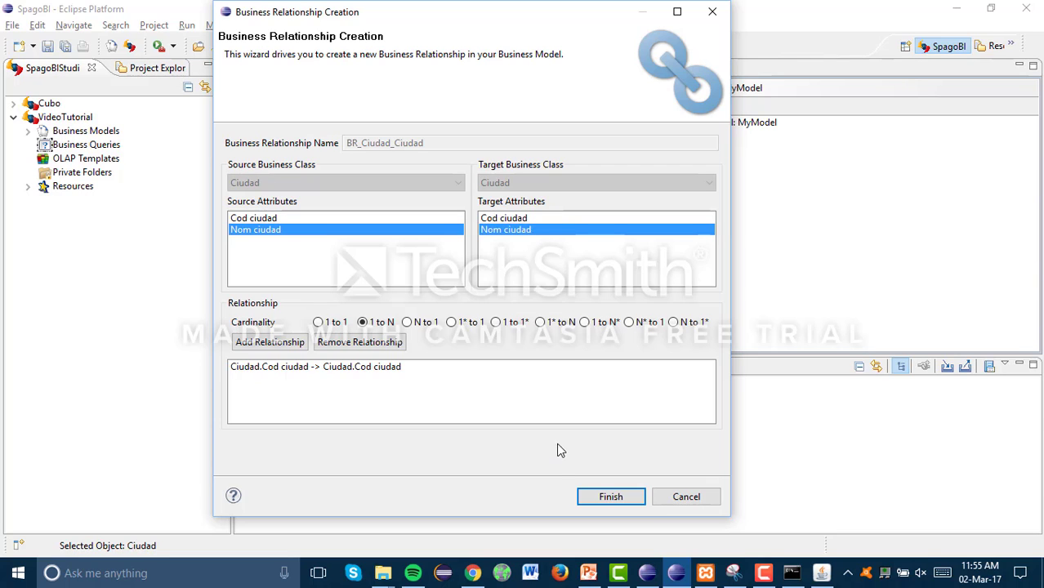
{"action": "left_click", "coordinate": [273, 343]}
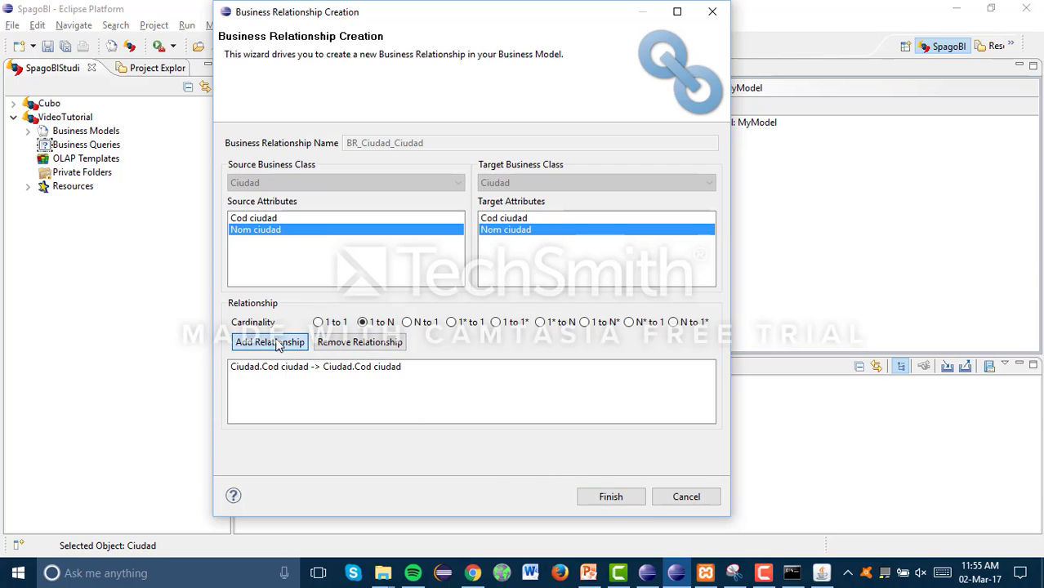
{"action": "left_click", "coordinate": [610, 498]}
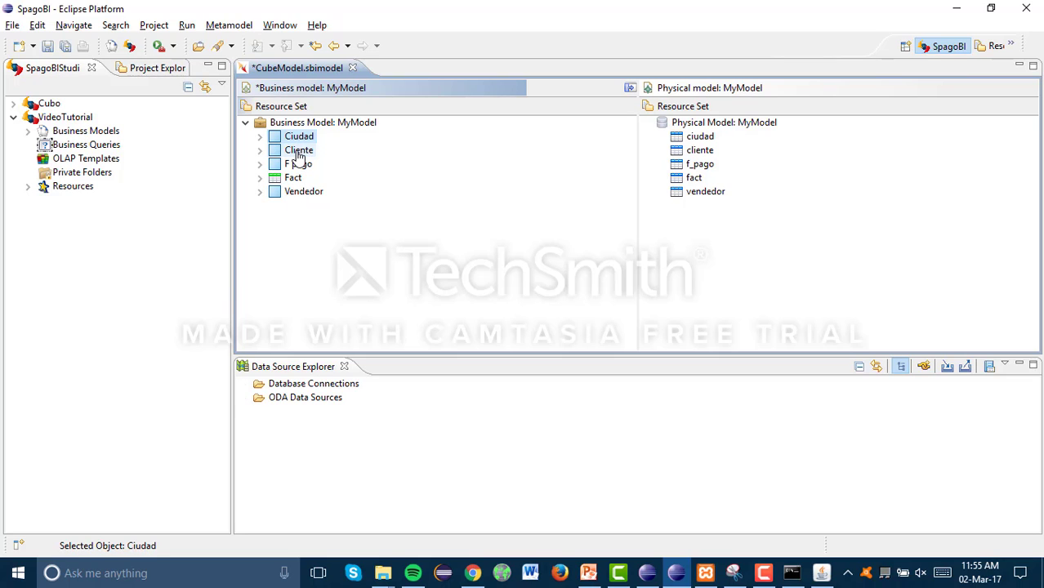
- Start an outbound relationship from the Cliente class with Cliente as its target
{"action": "right_click", "coordinate": [297, 153]}
{"action": "mouse_move", "coordinate": [319, 161]}
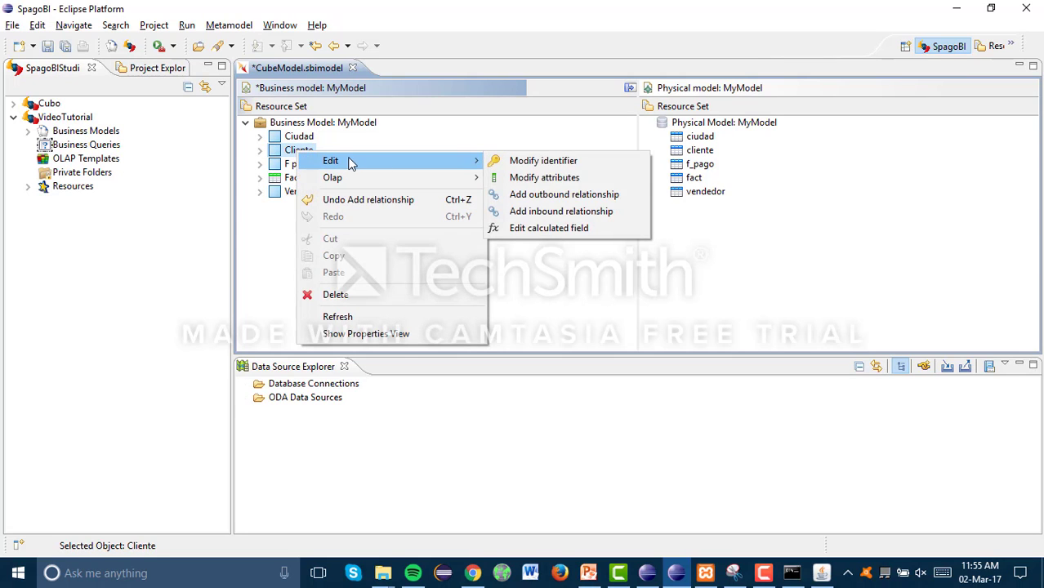
{"action": "left_click", "coordinate": [508, 199]}
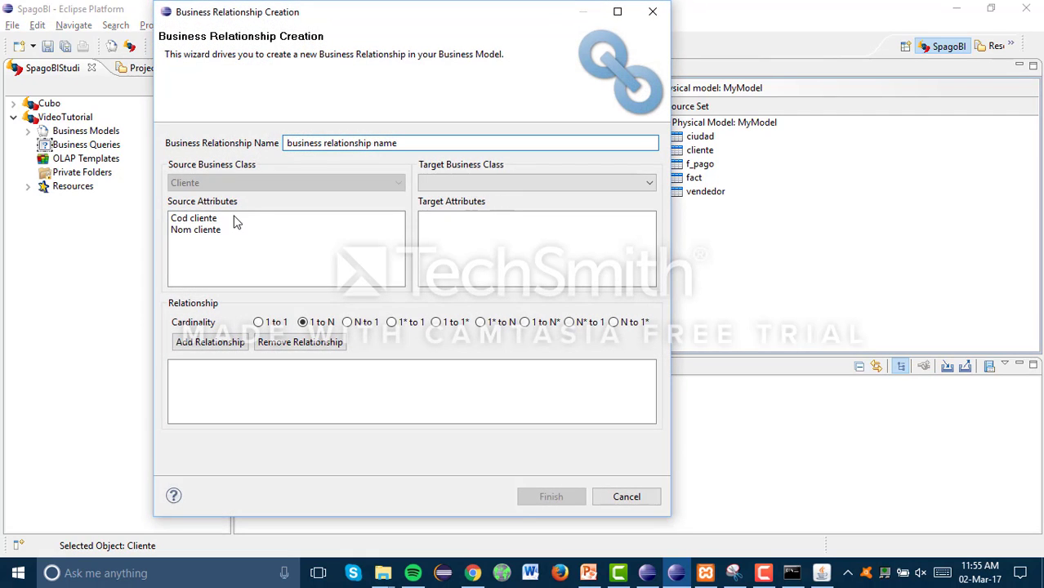
{"action": "left_click", "coordinate": [436, 185]}
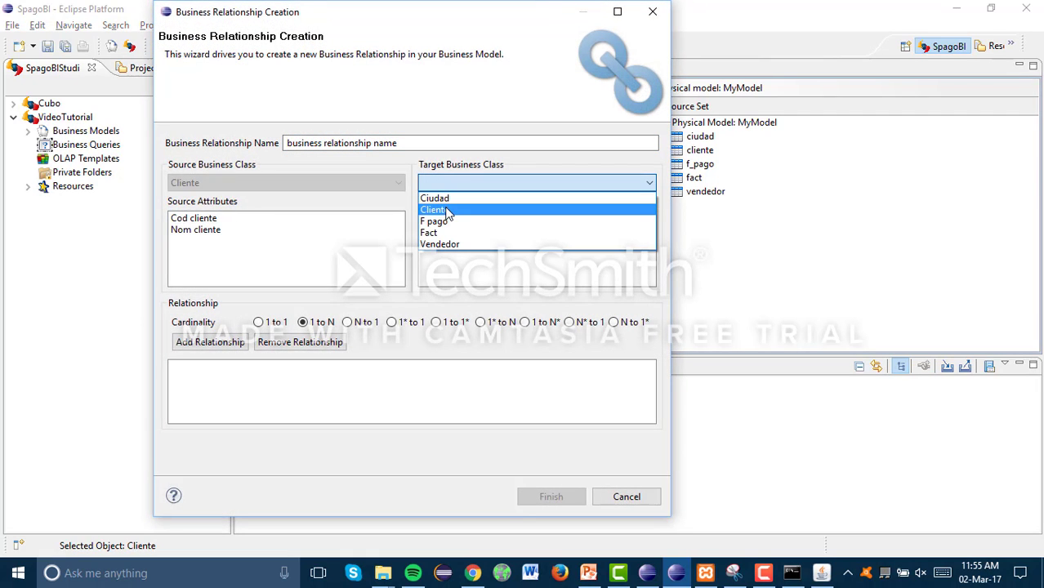
{"action": "left_click", "coordinate": [447, 209]}
- Pair Cod cliente and Nom cliente with themselves and finish the relationship
{"action": "left_click", "coordinate": [188, 221]}
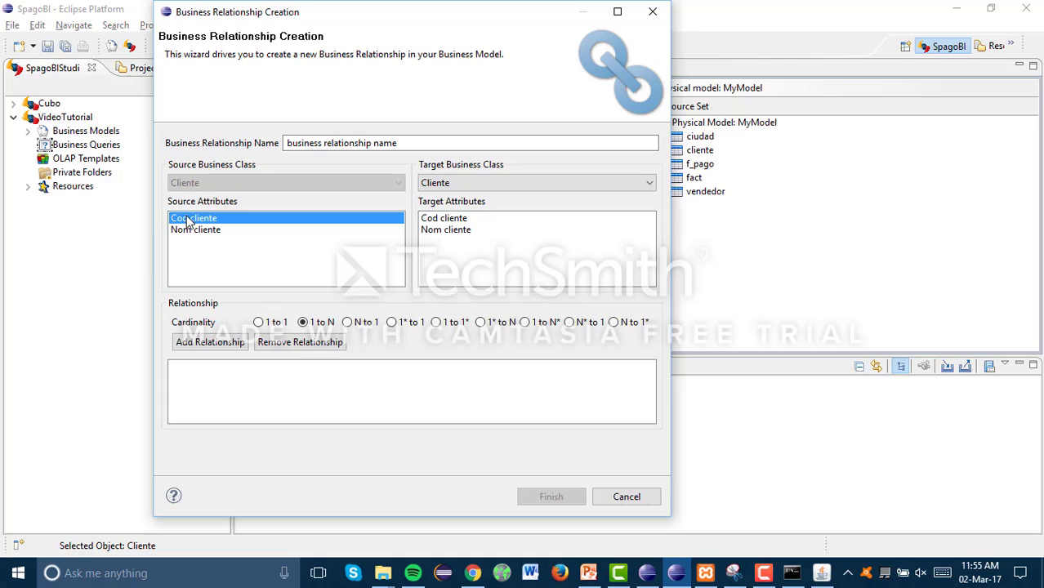
{"action": "left_click", "coordinate": [447, 221]}
{"action": "left_click", "coordinate": [210, 342]}
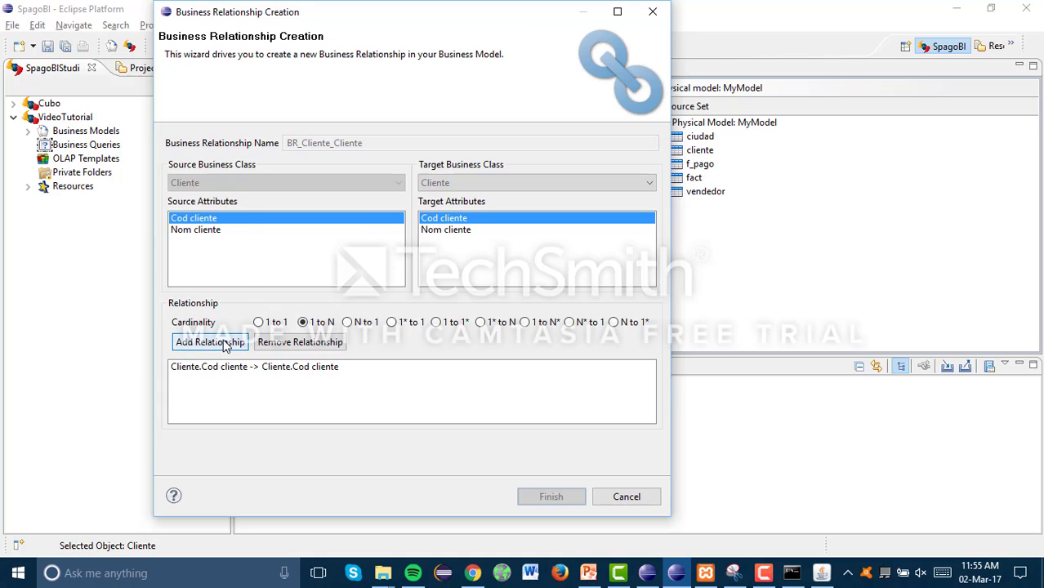
{"action": "left_click", "coordinate": [274, 231]}
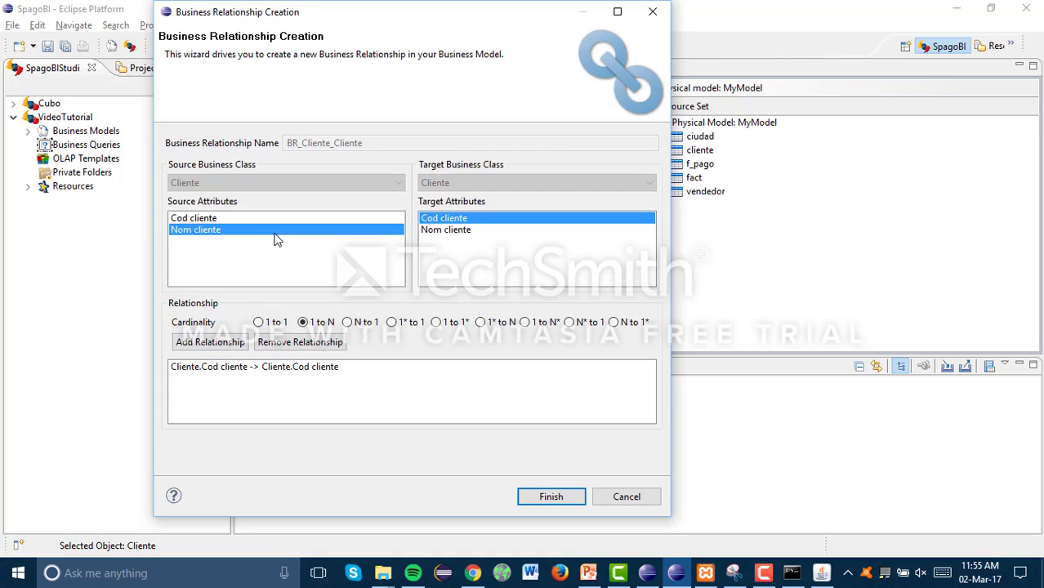
{"action": "left_click", "coordinate": [432, 231]}
{"action": "left_click", "coordinate": [210, 342]}
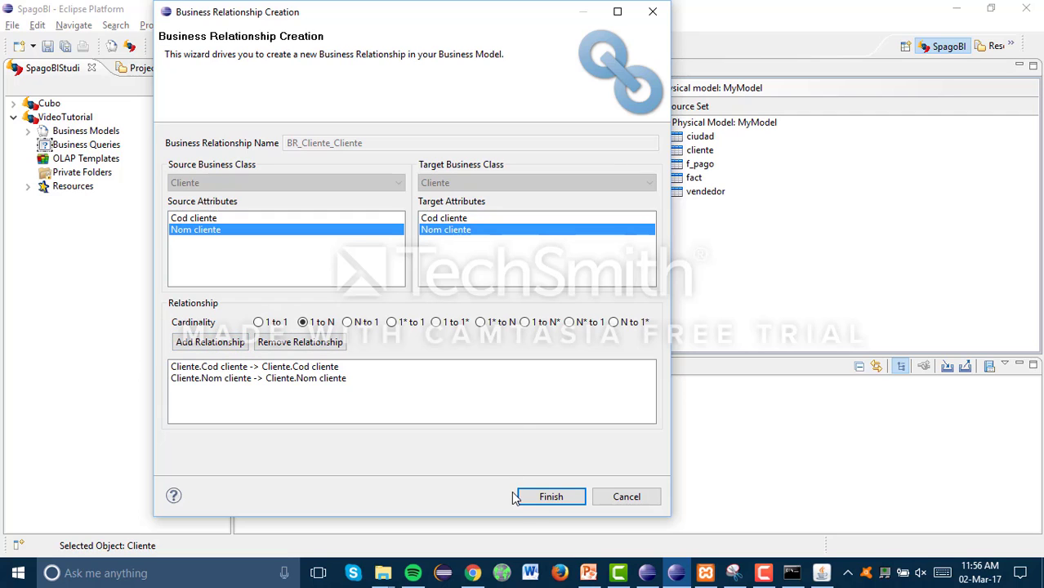
{"action": "left_click", "coordinate": [545, 497]}
- Start an F pago-to-F pago relationship with Cod f pago as the source attribute
{"action": "left_click", "coordinate": [293, 164]}
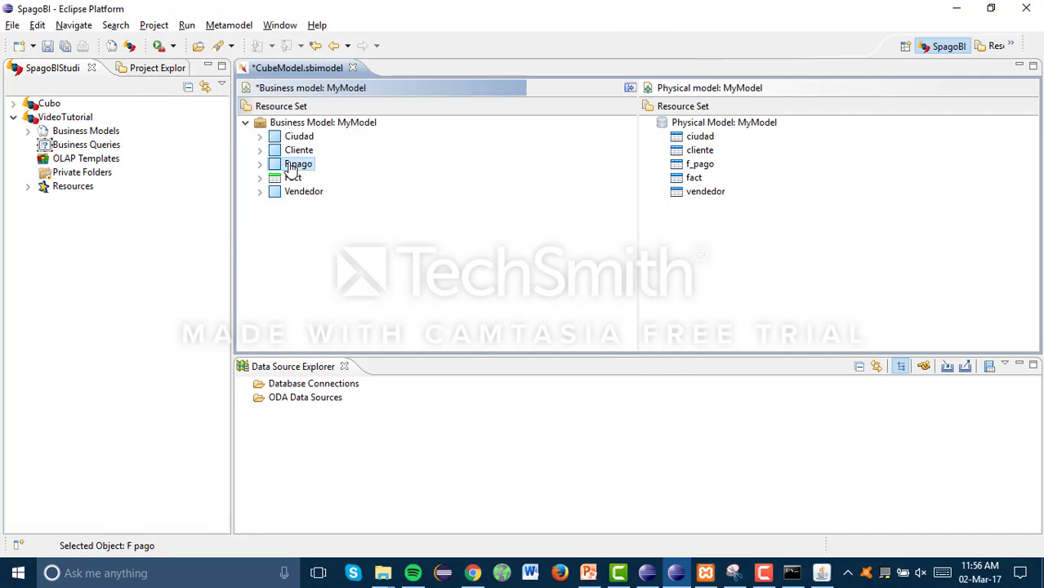
{"action": "right_click", "coordinate": [288, 165]}
{"action": "mouse_move", "coordinate": [333, 171]}
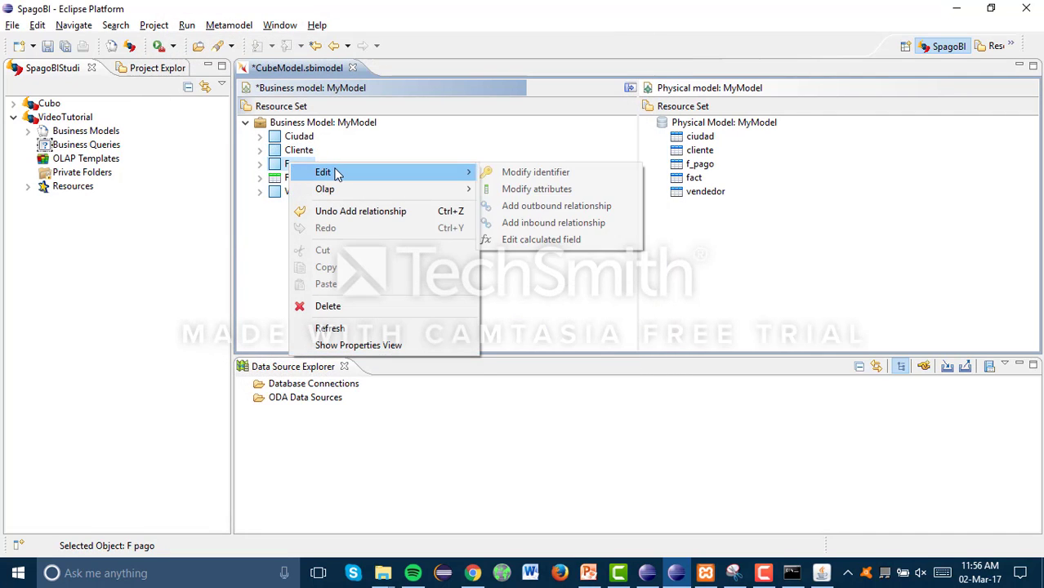
{"action": "left_click", "coordinate": [519, 211]}
{"action": "left_click", "coordinate": [284, 220]}
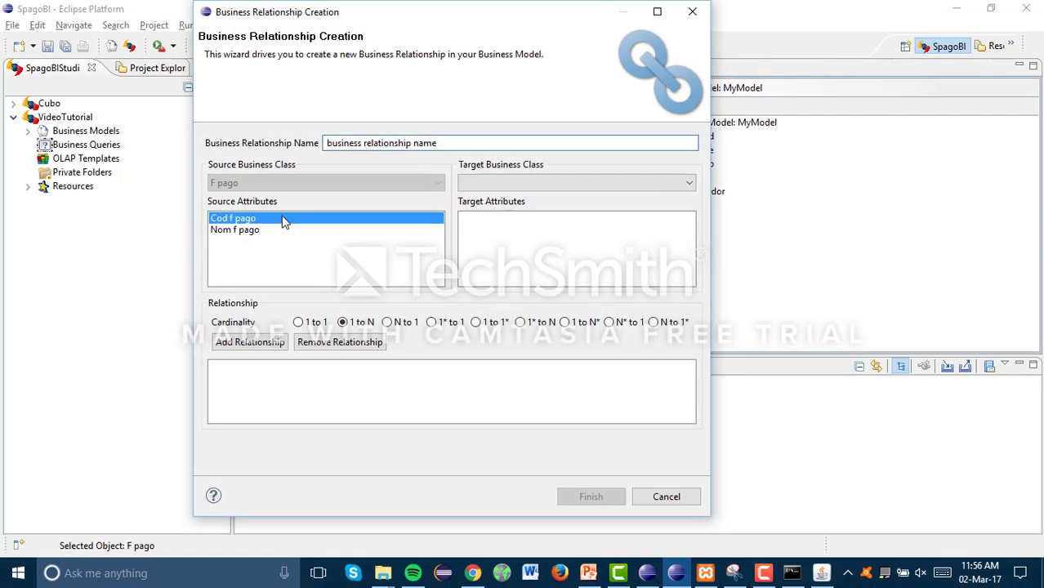
{"action": "left_click", "coordinate": [521, 185]}
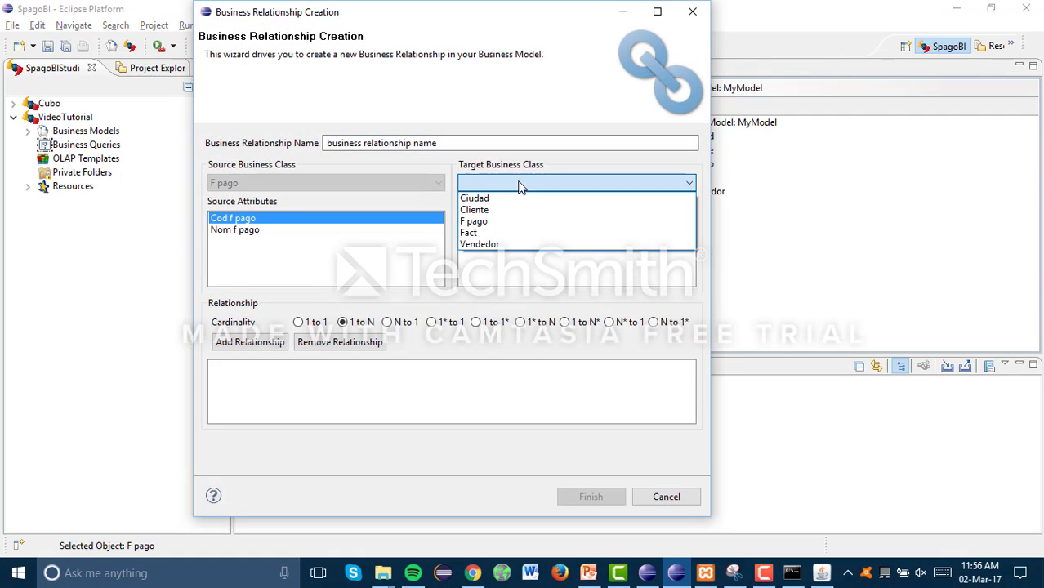
{"action": "left_click", "coordinate": [508, 221]}
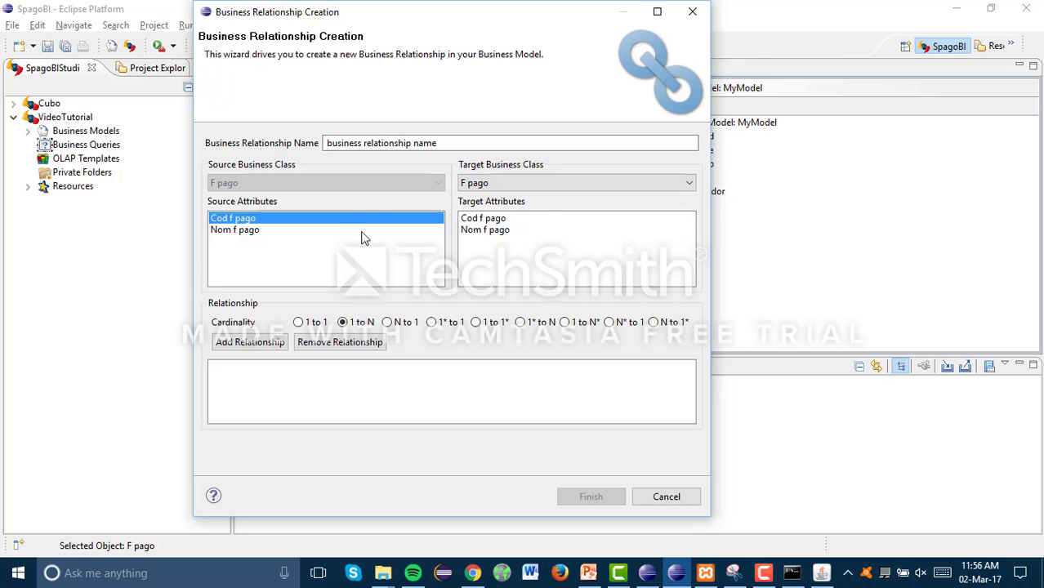
- Pair Cod f pago and Nom f pago with themselves and finish the relationship
{"action": "left_click", "coordinate": [527, 219]}
{"action": "left_click", "coordinate": [249, 342]}
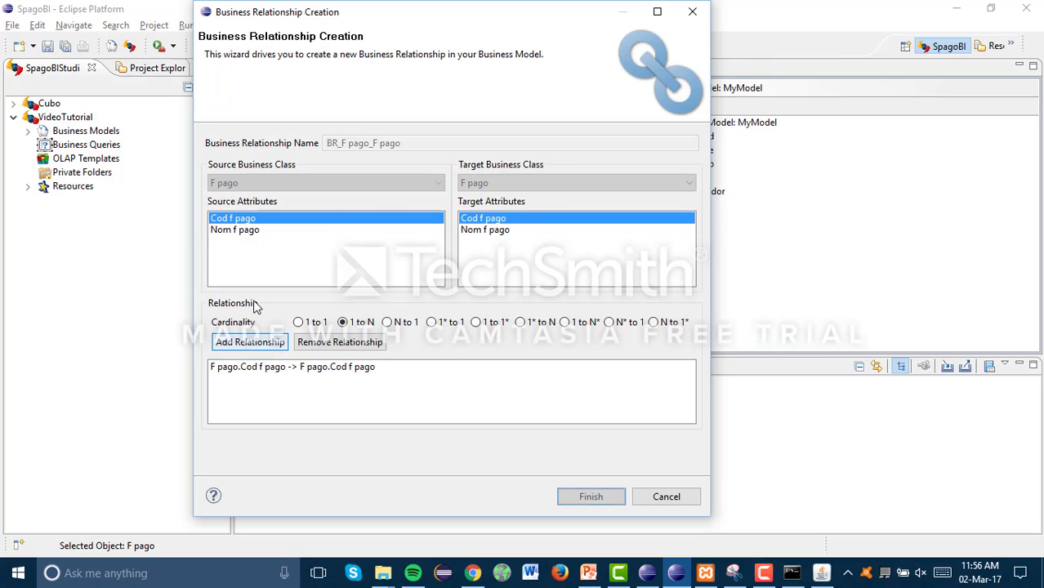
{"action": "left_click", "coordinate": [287, 233]}
{"action": "left_click", "coordinate": [472, 231]}
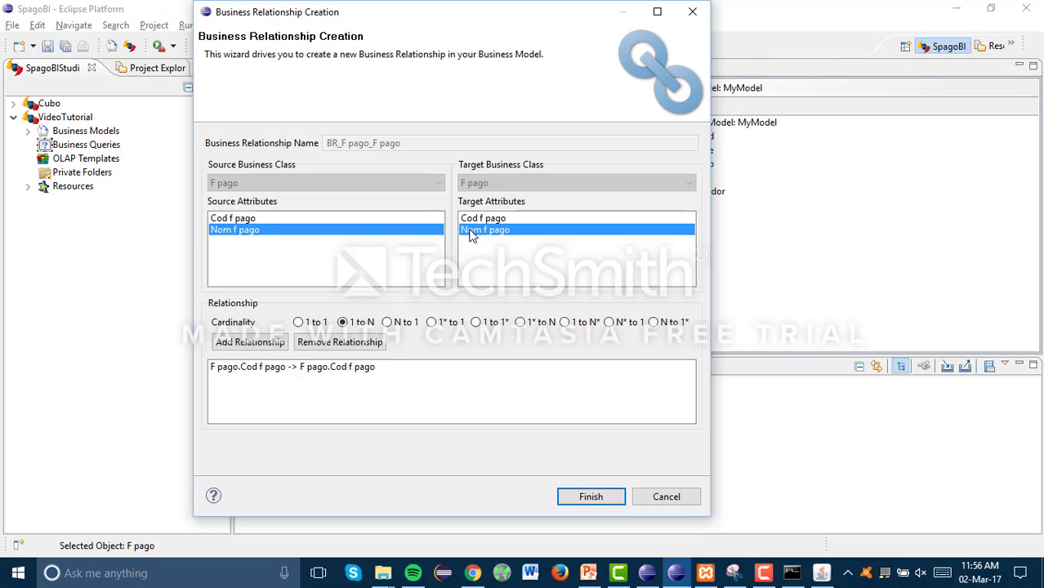
{"action": "left_click", "coordinate": [259, 343]}
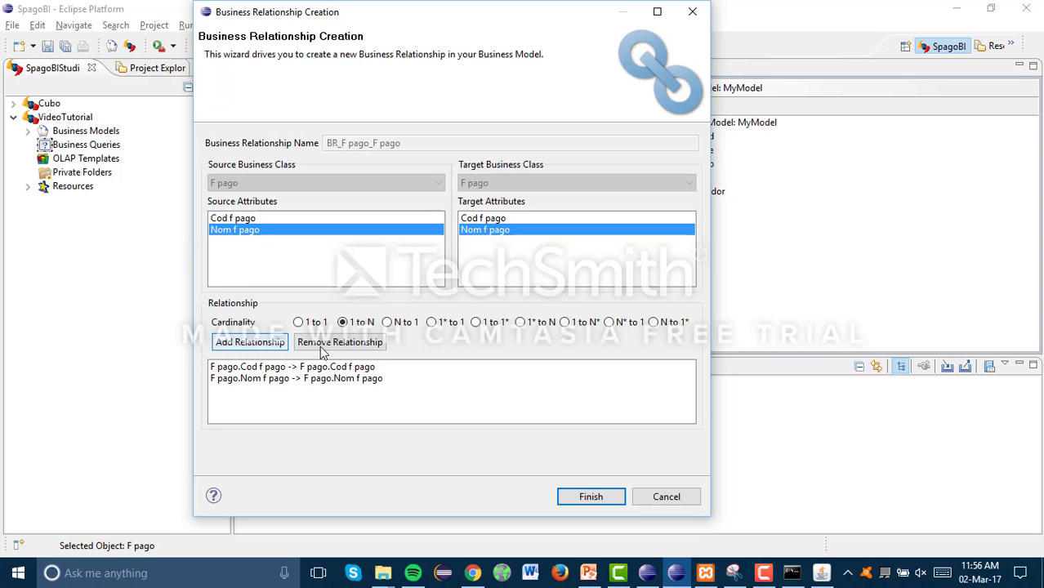
{"action": "left_click", "coordinate": [596, 495]}
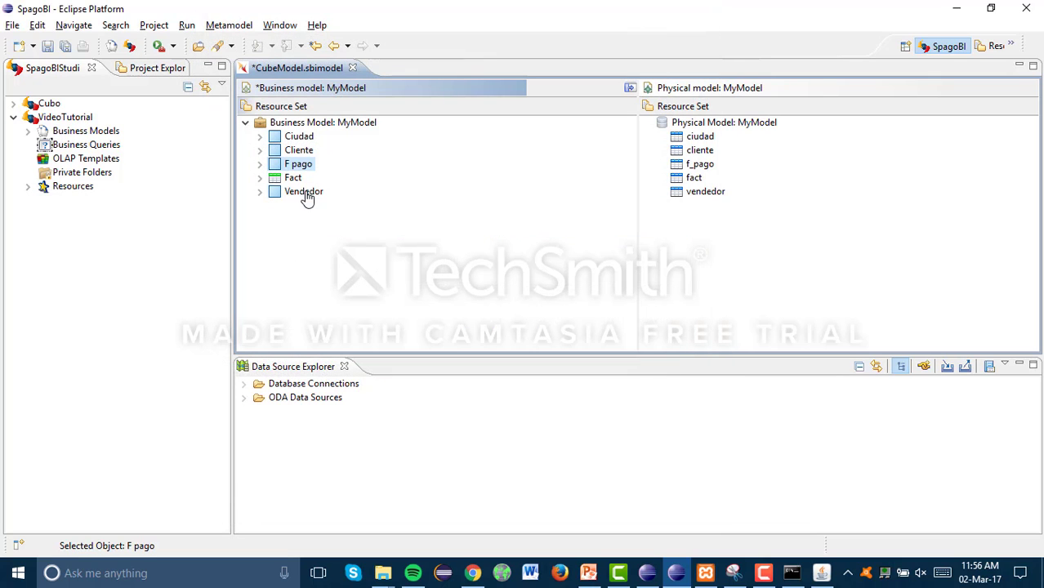
- Start an outbound relationship from the Vendedor class with Vendedor as its target
{"action": "right_click", "coordinate": [304, 193]}
{"action": "mouse_move", "coordinate": [338, 204]}
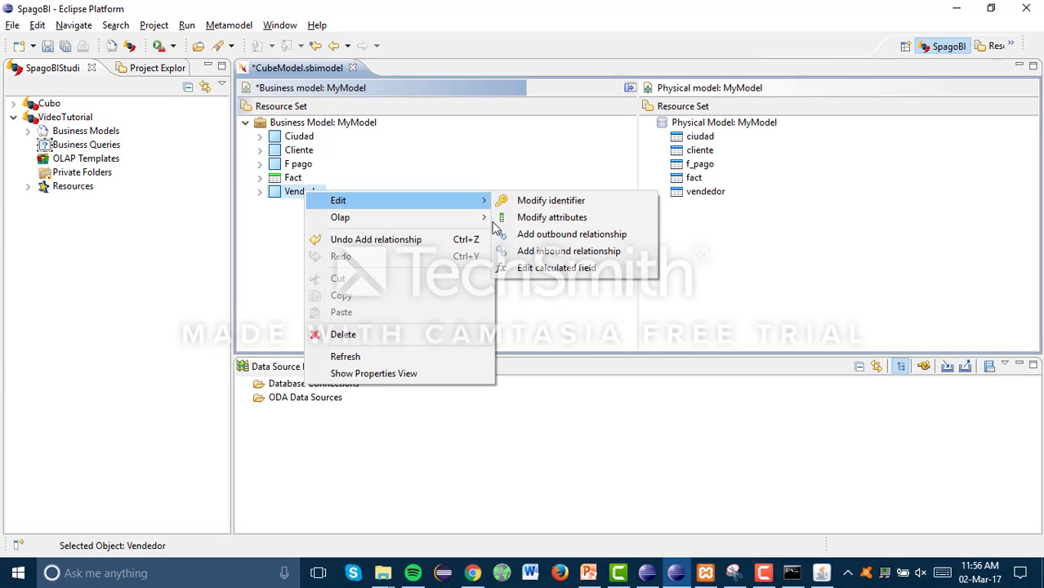
{"action": "left_click", "coordinate": [535, 236]}
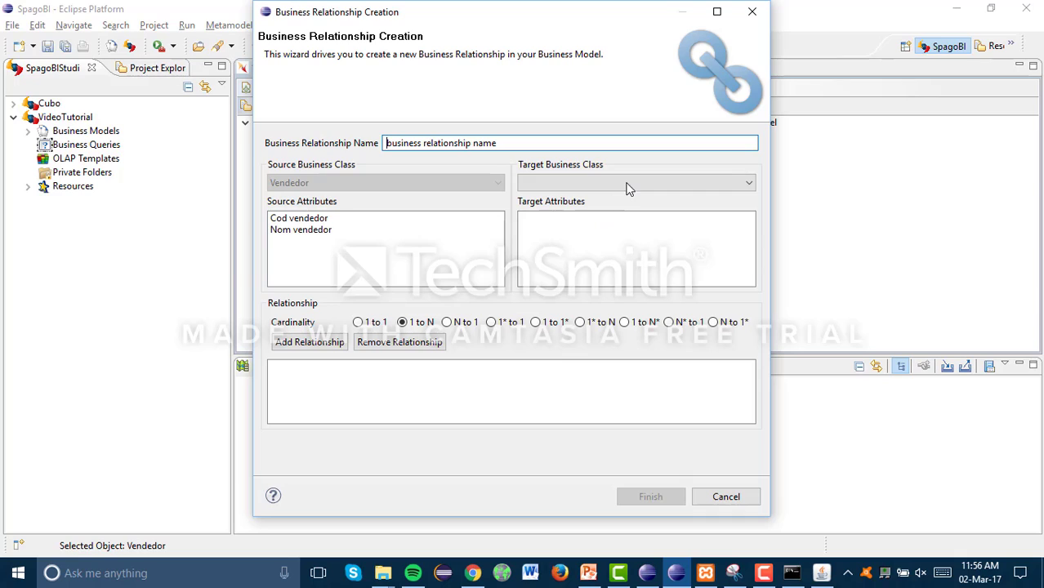
{"action": "left_click", "coordinate": [627, 185]}
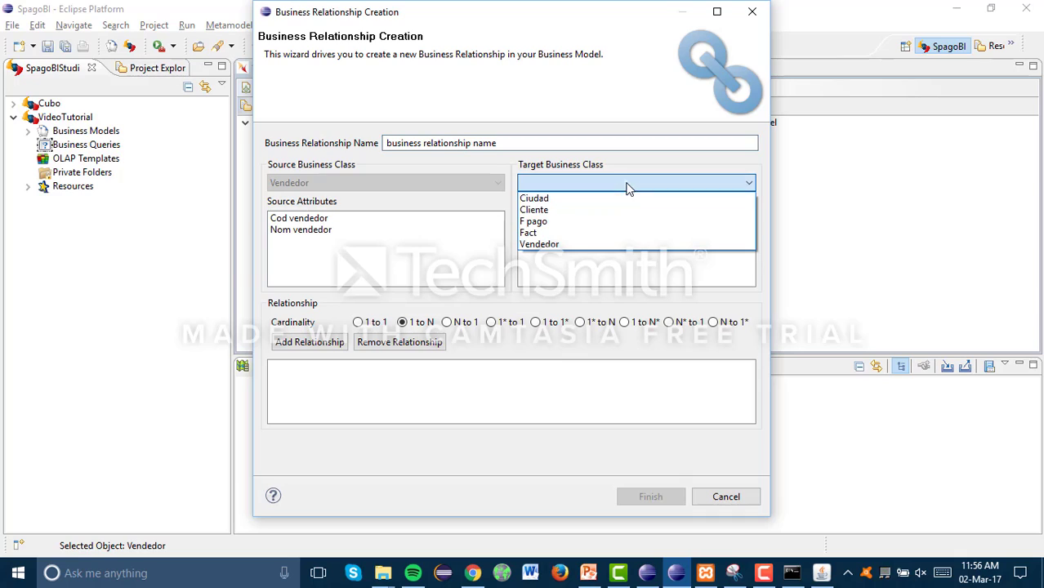
{"action": "left_click", "coordinate": [616, 243]}
- Pair Cod vendedor and Nom vendedor with themselves and finish the relationship
{"action": "left_click", "coordinate": [345, 226]}
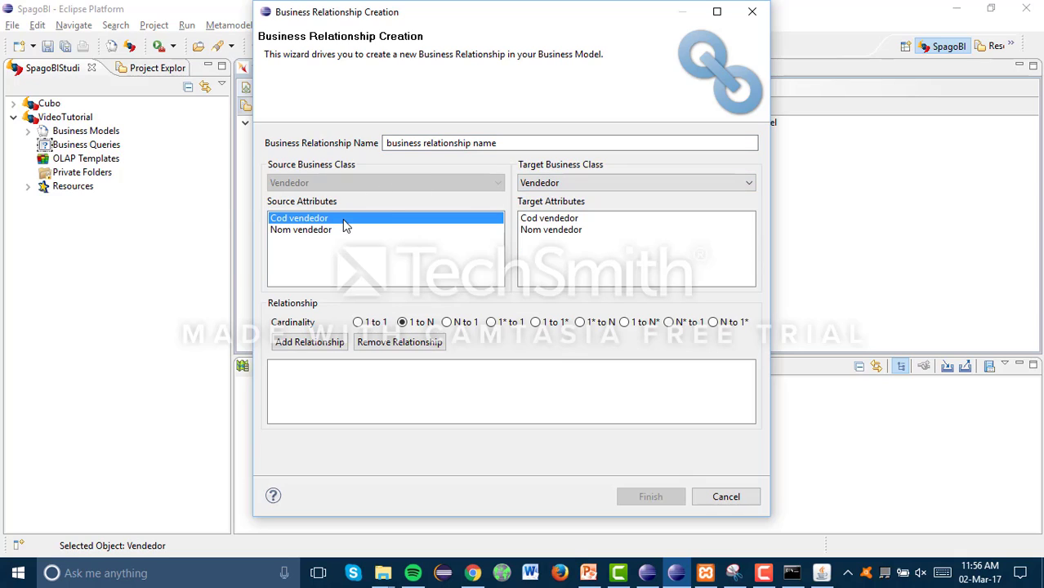
{"action": "left_click", "coordinate": [572, 219]}
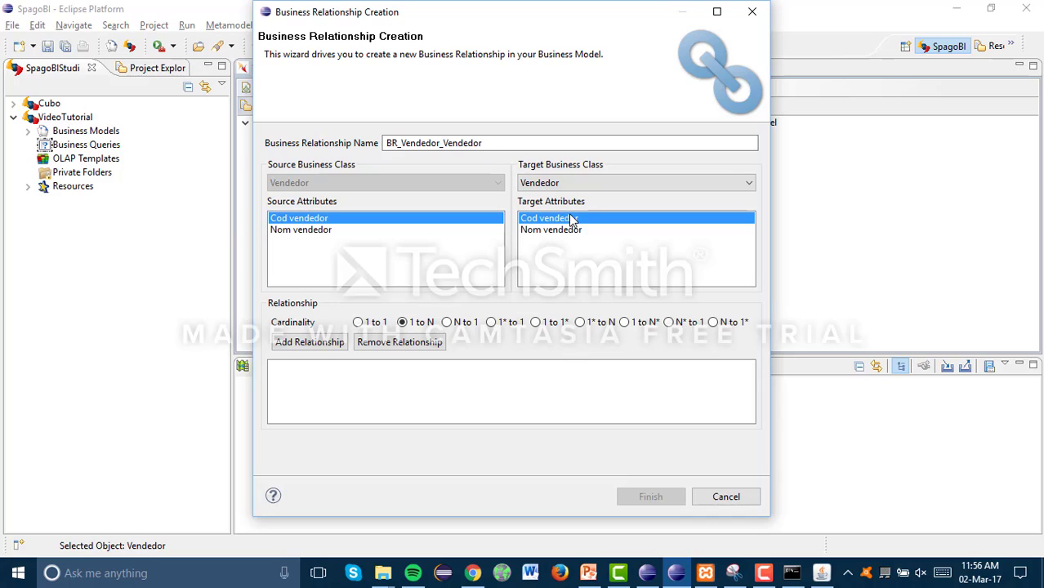
{"action": "left_click", "coordinate": [304, 342]}
{"action": "left_click", "coordinate": [388, 231]}
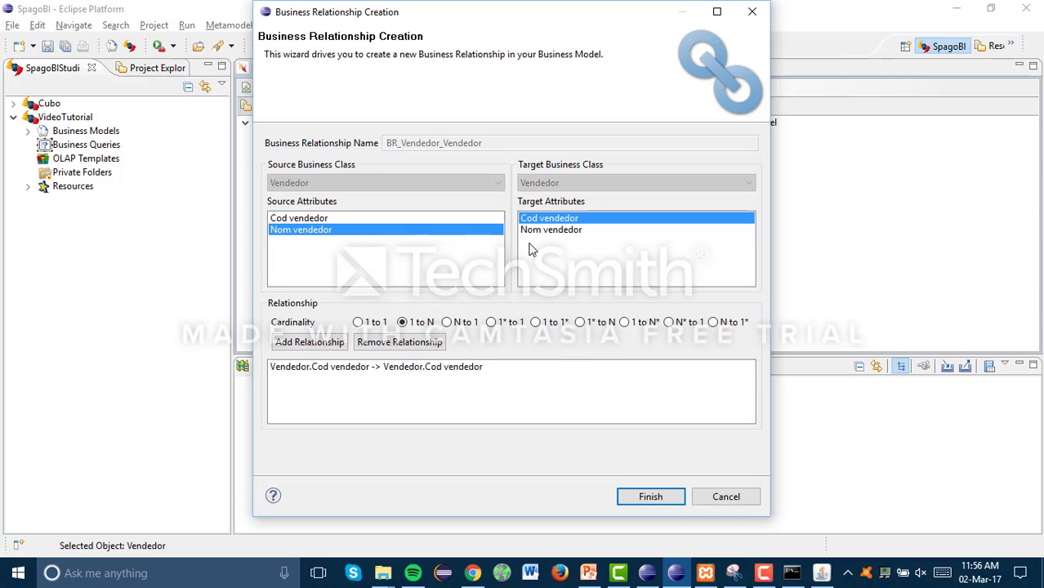
{"action": "left_click", "coordinate": [555, 231]}
{"action": "left_click", "coordinate": [319, 345]}
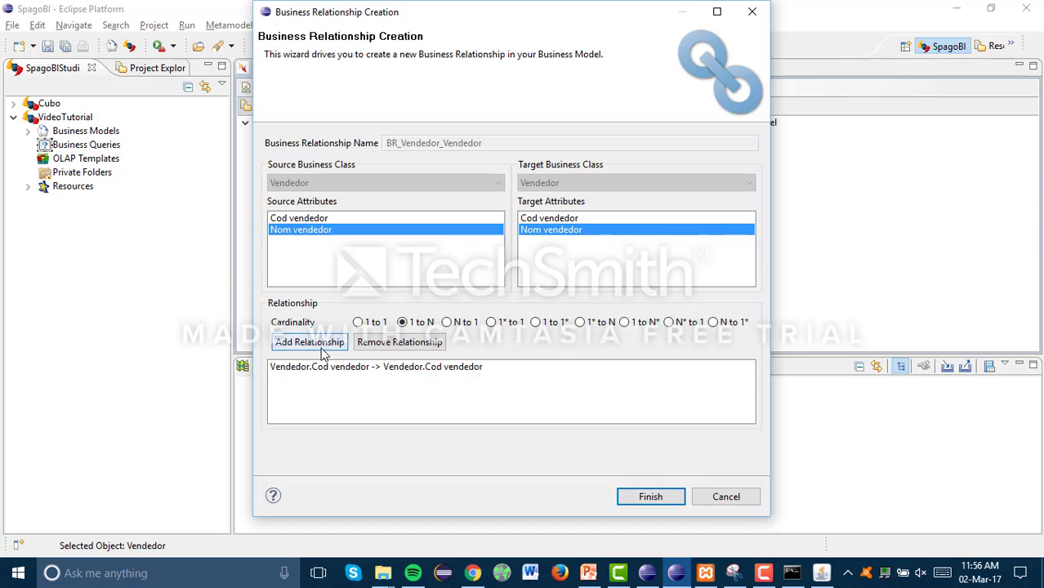
{"action": "left_click", "coordinate": [657, 500]}
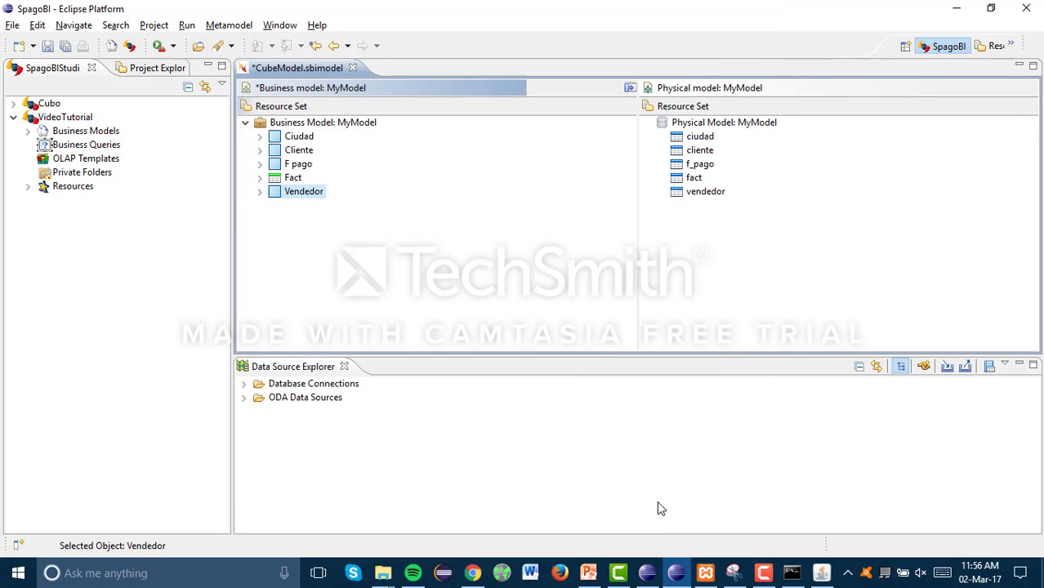
- Create an OLAP cube from the Fact class
{"action": "right_click", "coordinate": [293, 180]}
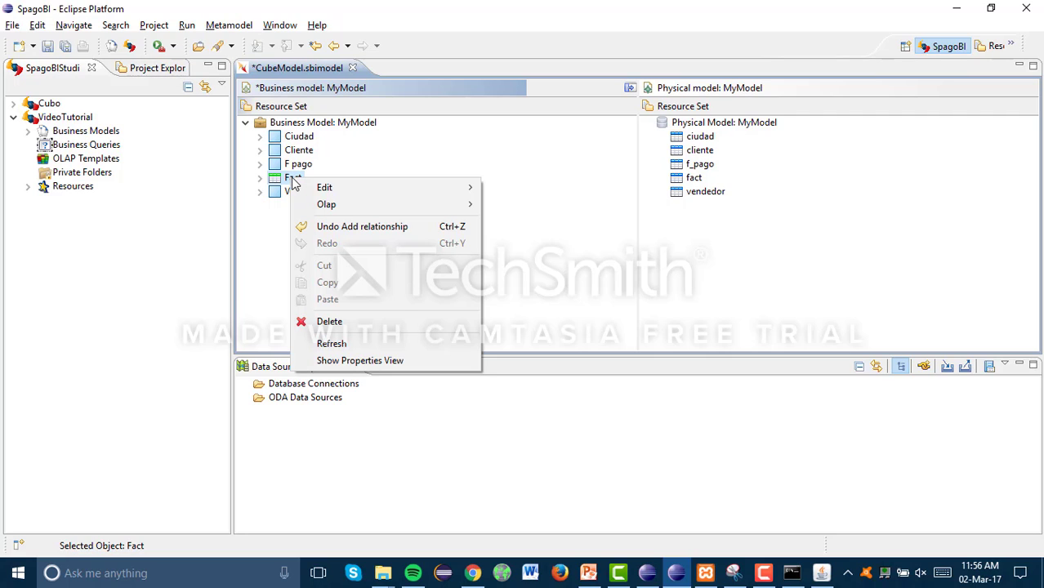
{"action": "mouse_move", "coordinate": [323, 188]}
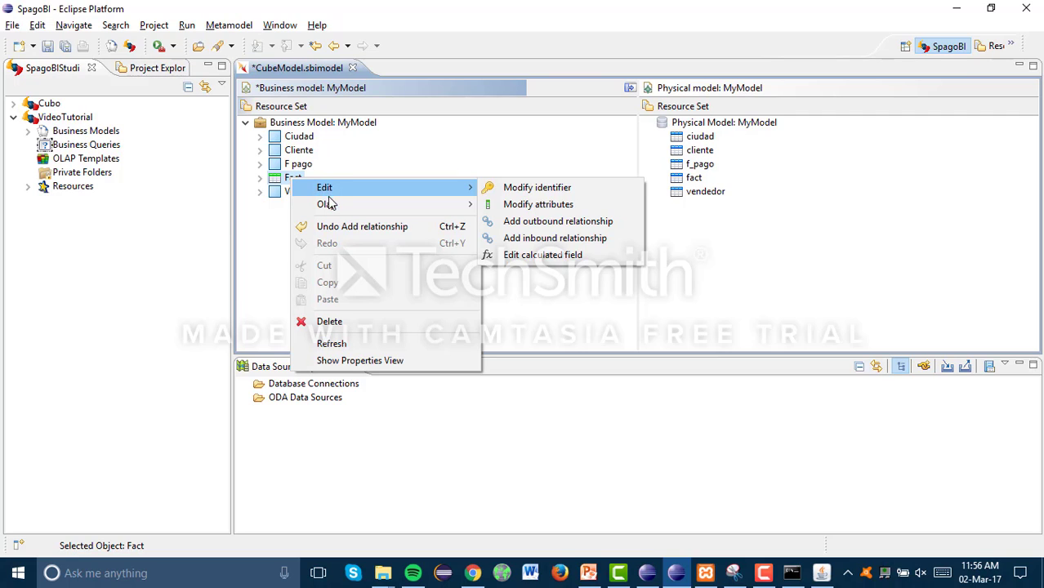
{"action": "mouse_move", "coordinate": [335, 209]}
{"action": "left_click", "coordinate": [523, 205]}
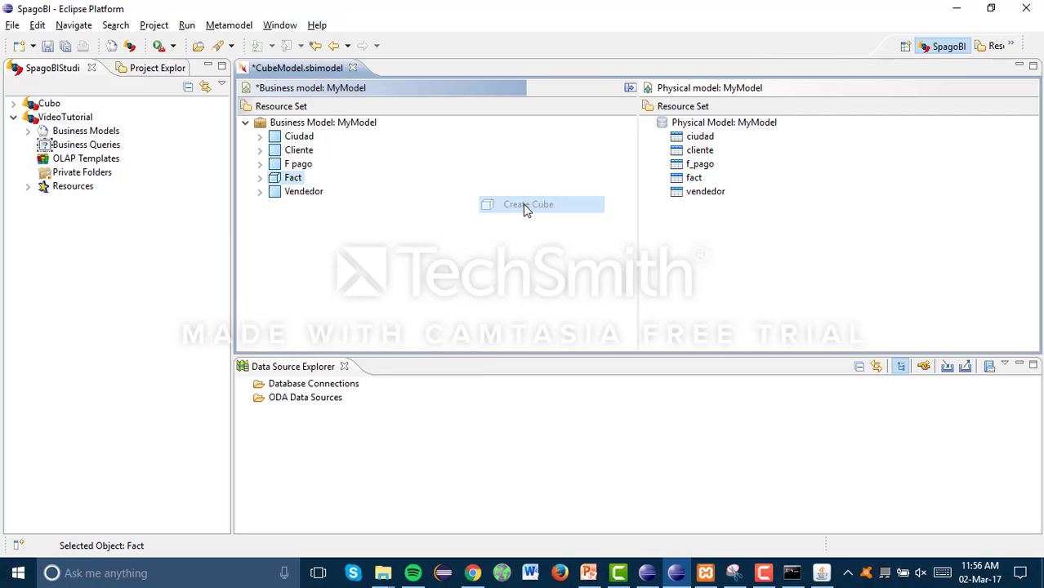
- Add Fact's Val factura attribute as a cube measure
{"action": "left_click", "coordinate": [260, 178]}
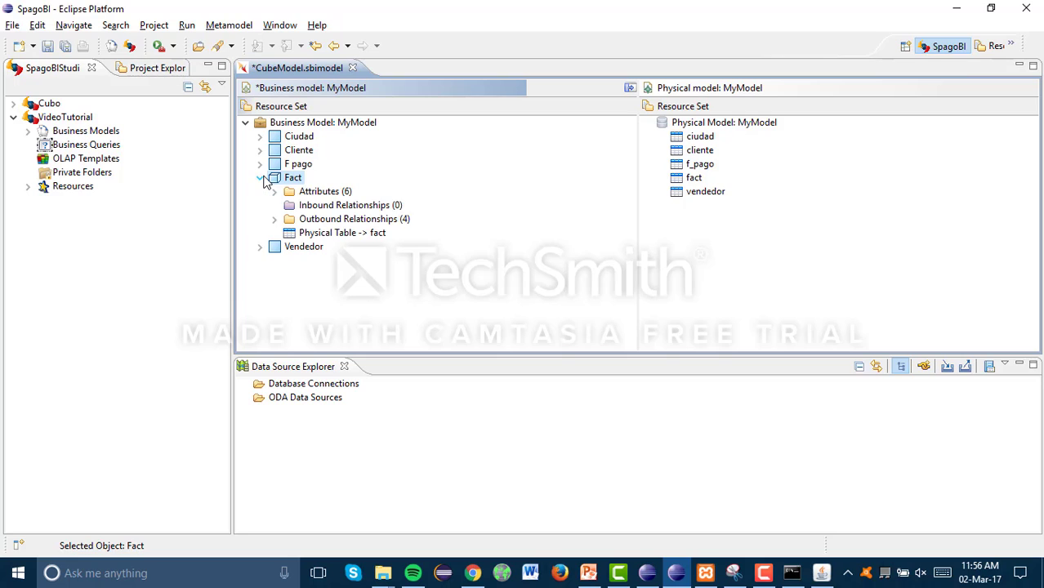
{"action": "left_click", "coordinate": [275, 191]}
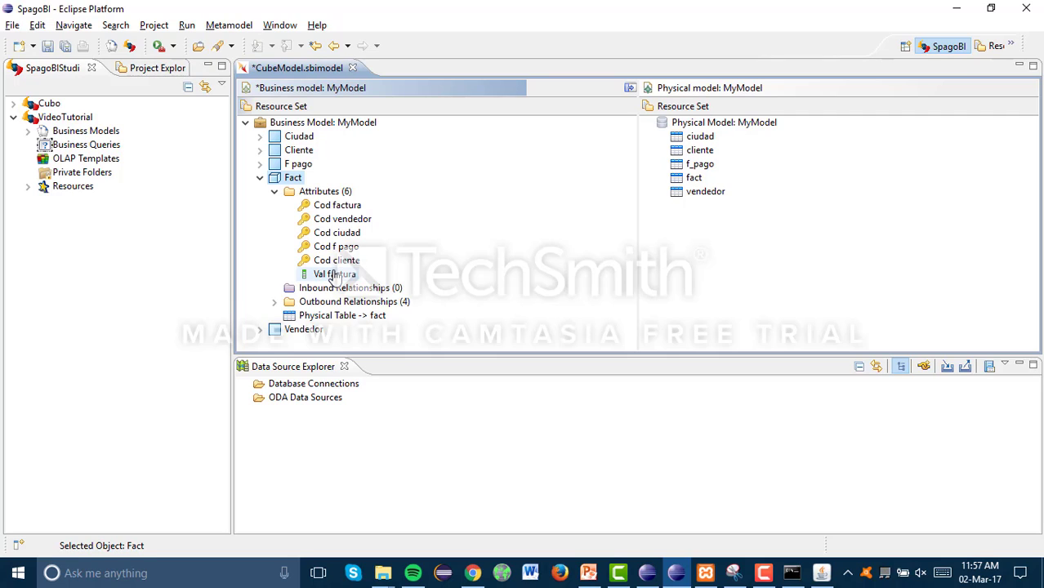
{"action": "right_click", "coordinate": [335, 277]}
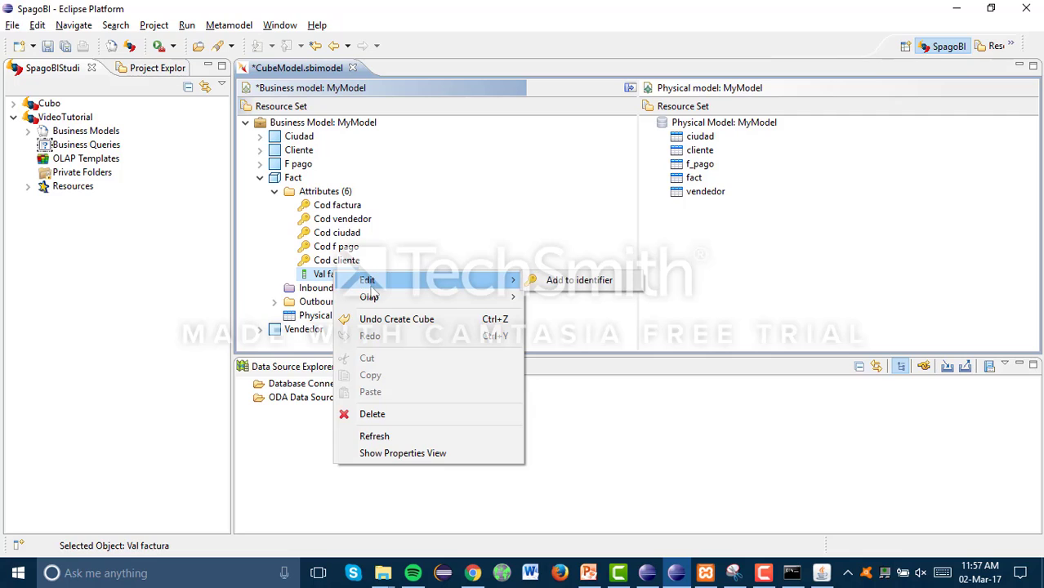
{"action": "mouse_move", "coordinate": [375, 299]}
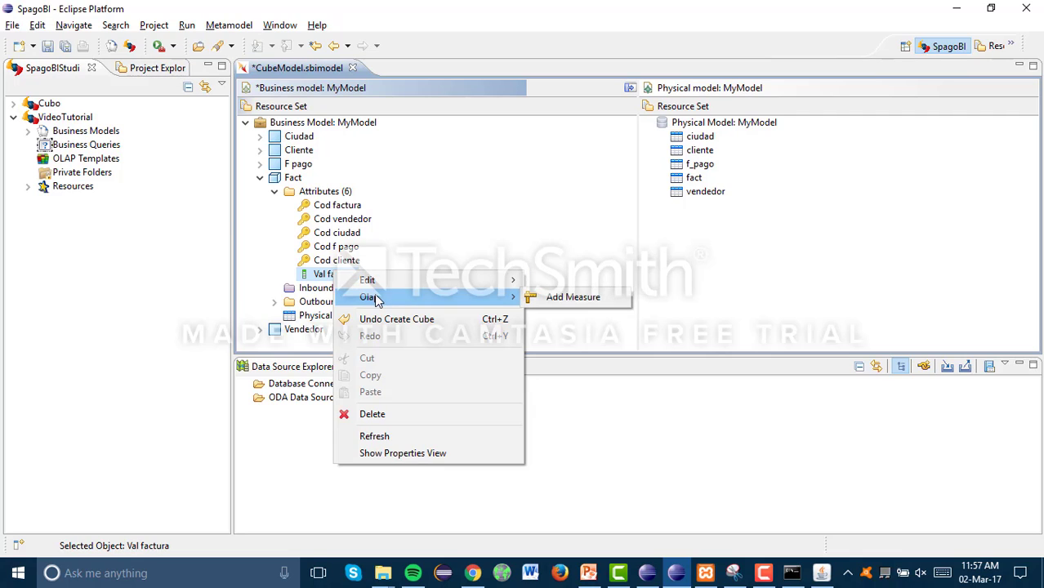
{"action": "left_click", "coordinate": [587, 299]}
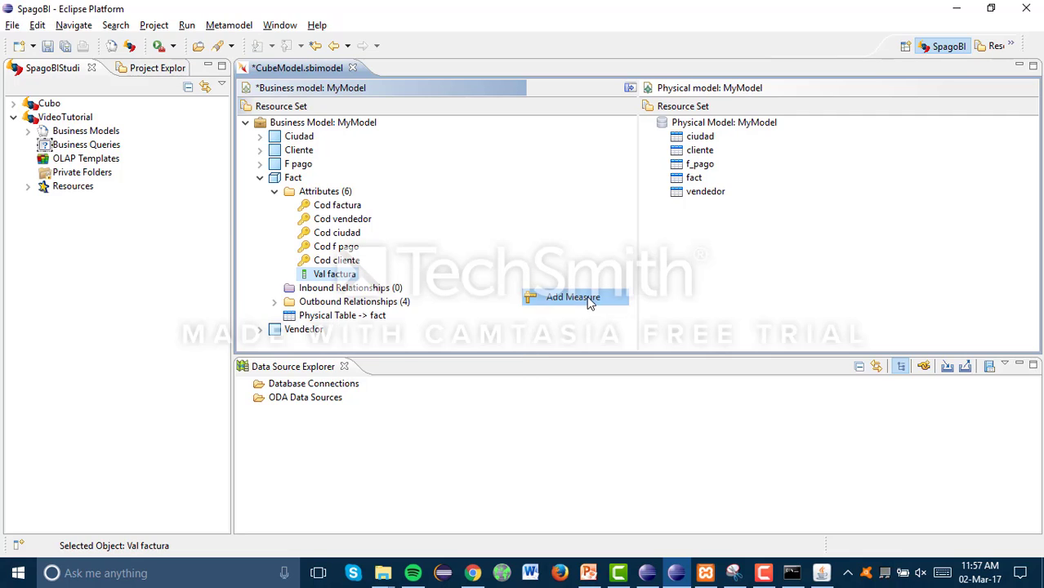
{"action": "left_click", "coordinate": [262, 178]}
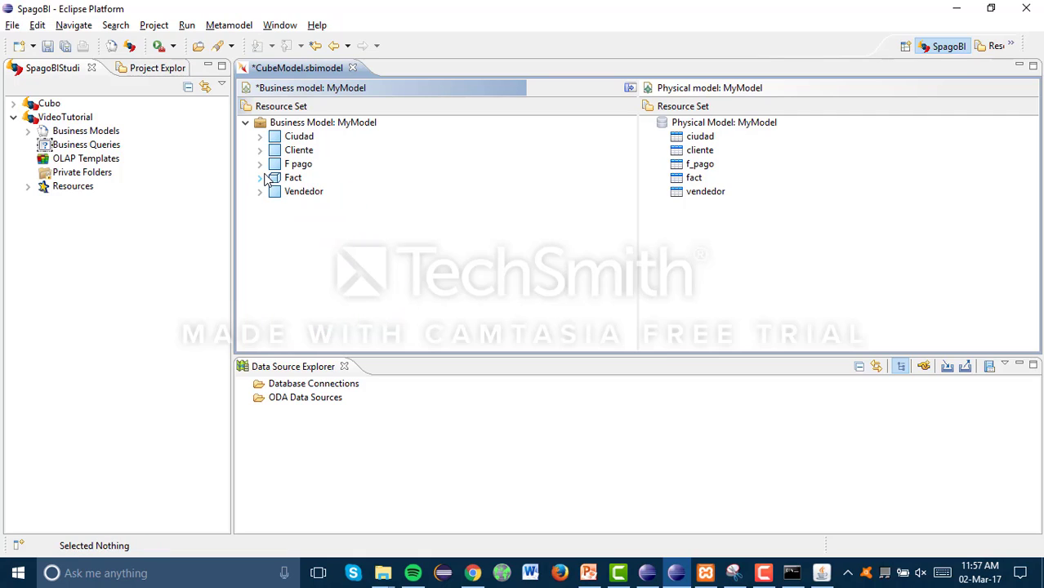
- Save MyModel and generate the Mondrian template modelTemp in VideoTutorial/OLAP Templates
{"action": "key", "text": "ctrl+s"}
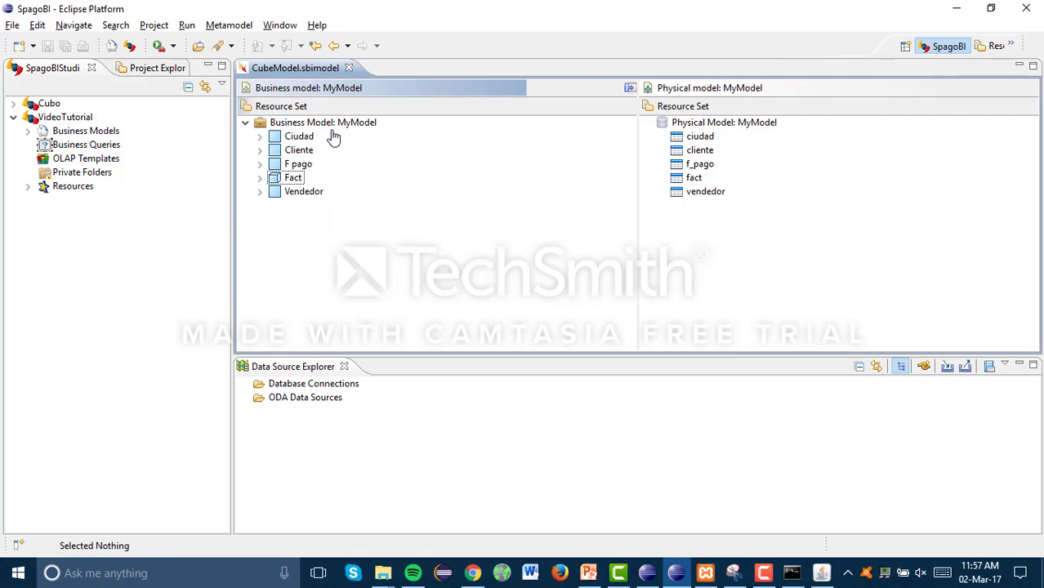
{"action": "right_click", "coordinate": [344, 133]}
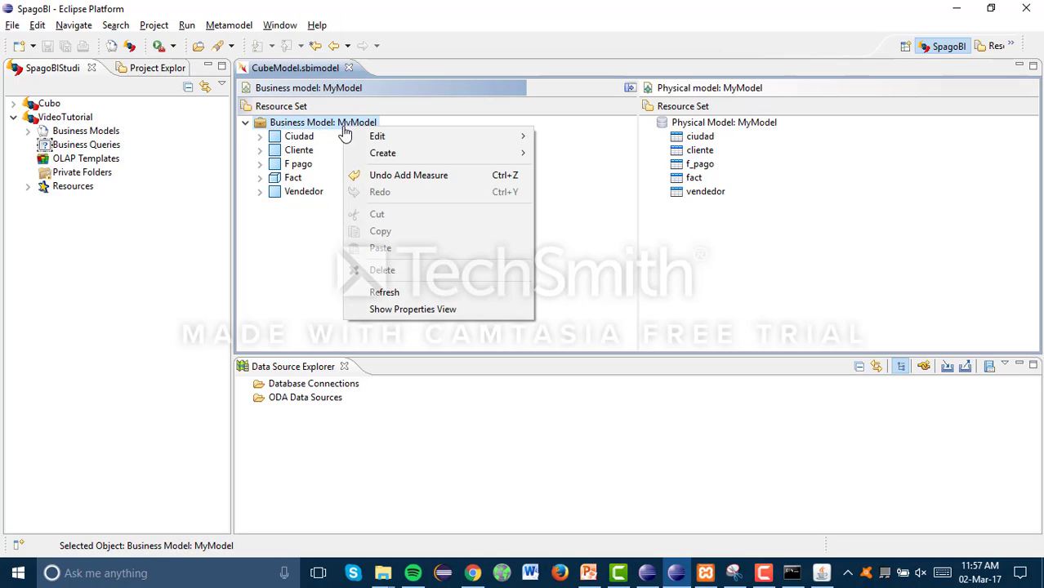
{"action": "mouse_move", "coordinate": [423, 144]}
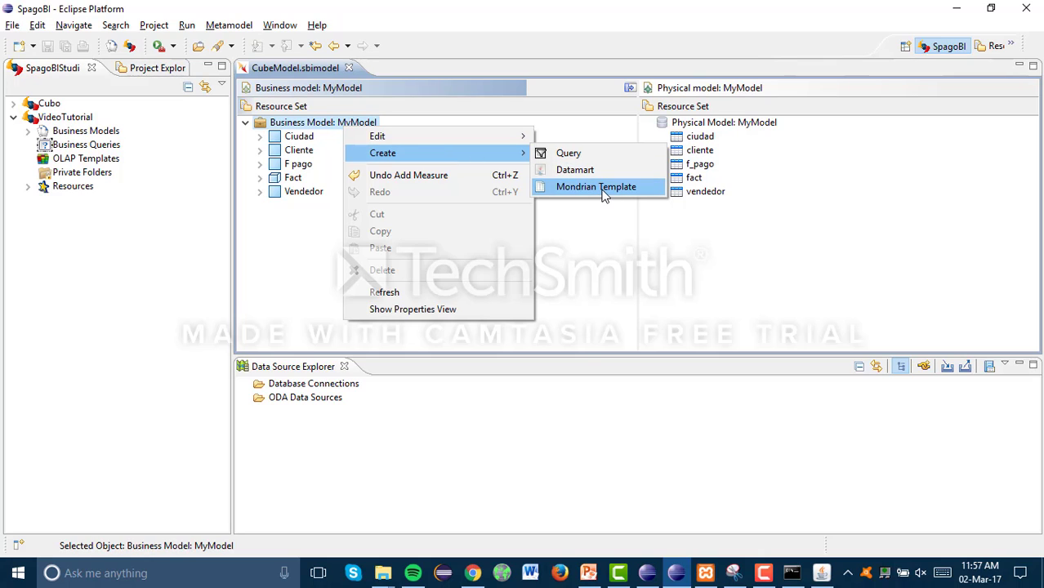
{"action": "left_click", "coordinate": [603, 188]}
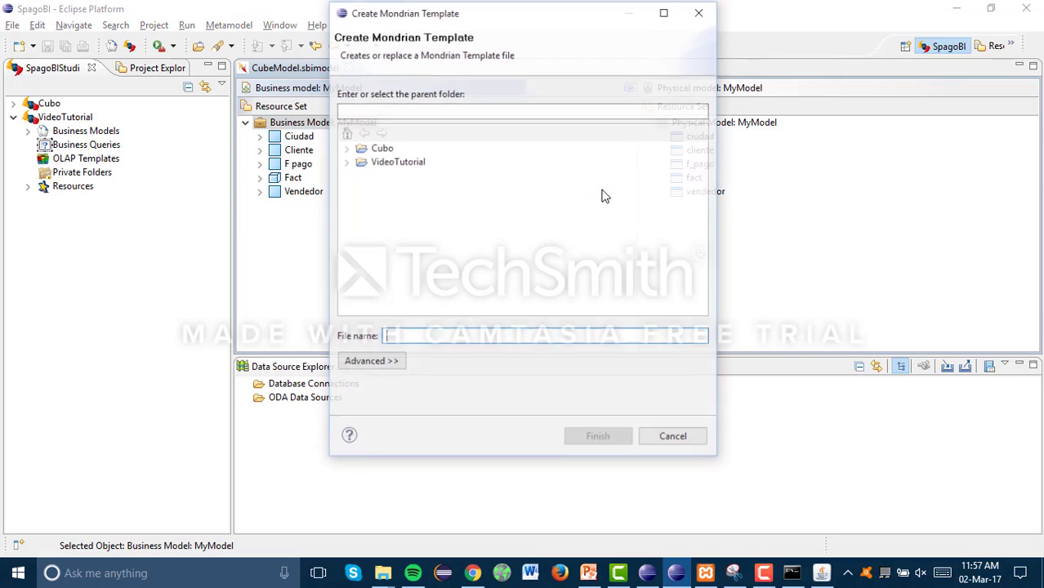
{"action": "left_click", "coordinate": [346, 162]}
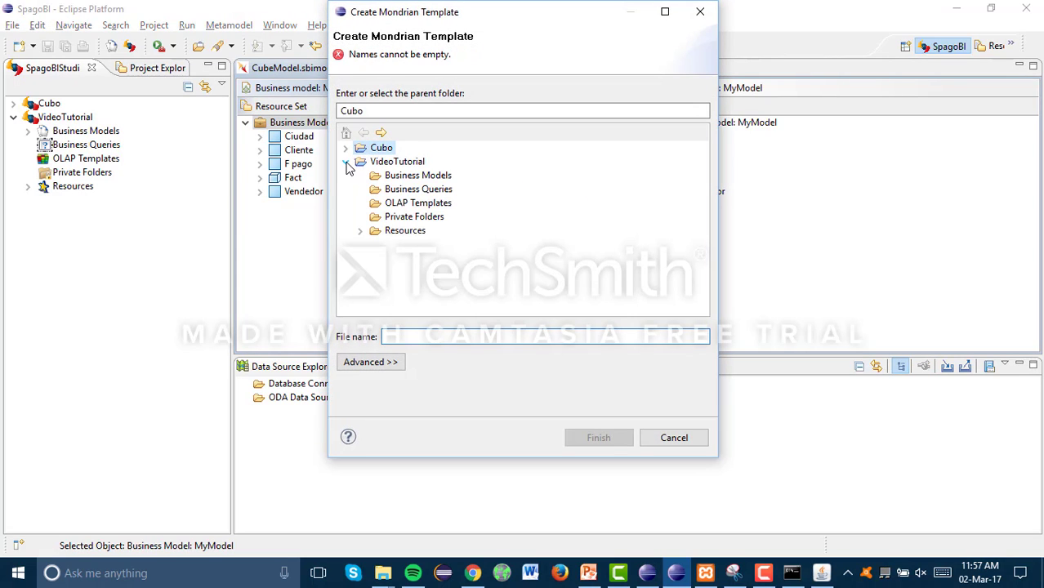
{"action": "left_click", "coordinate": [415, 205]}
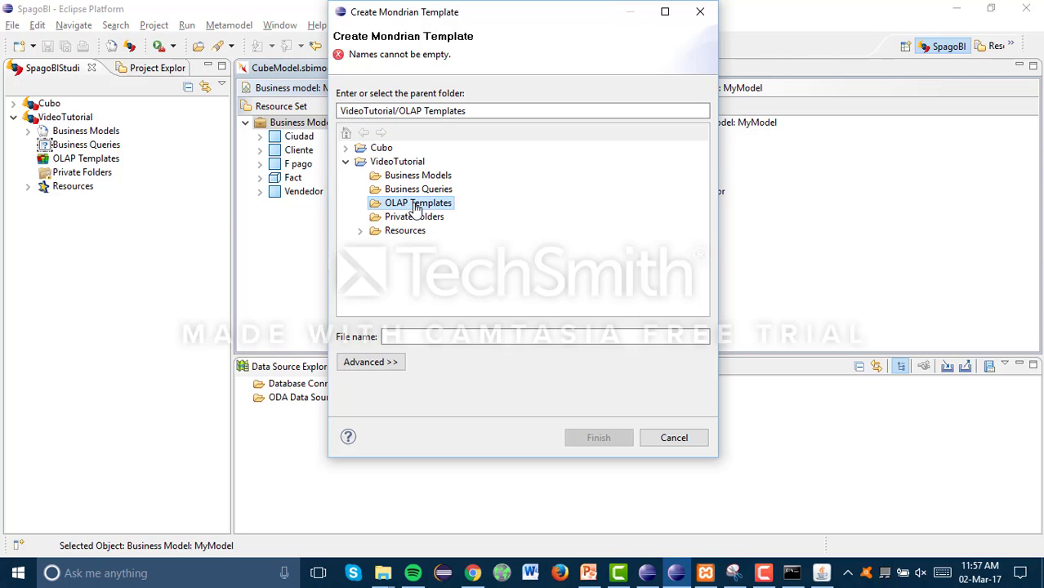
{"action": "left_click", "coordinate": [473, 337]}
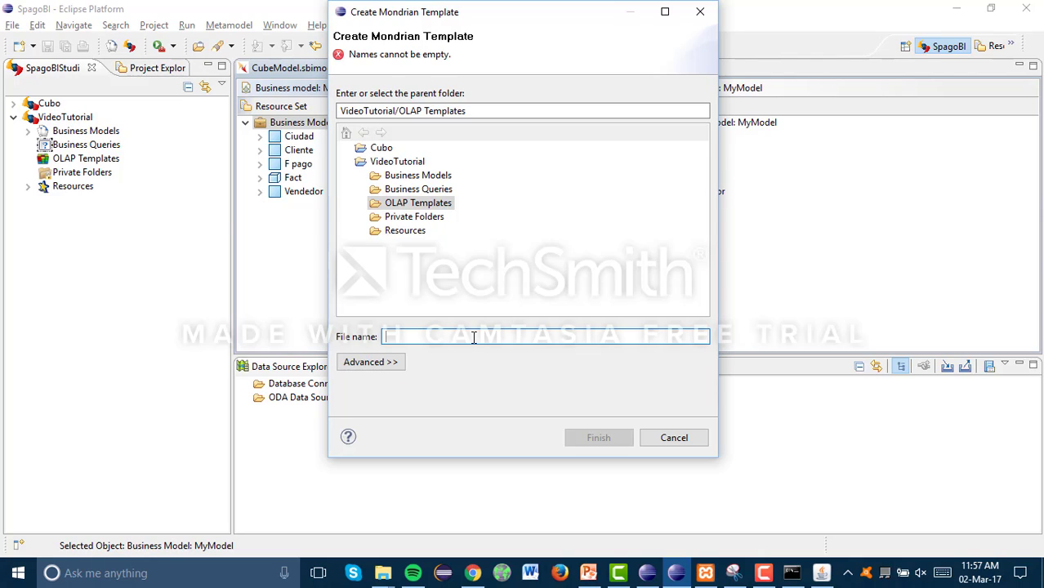
{"action": "type", "text": "model"}
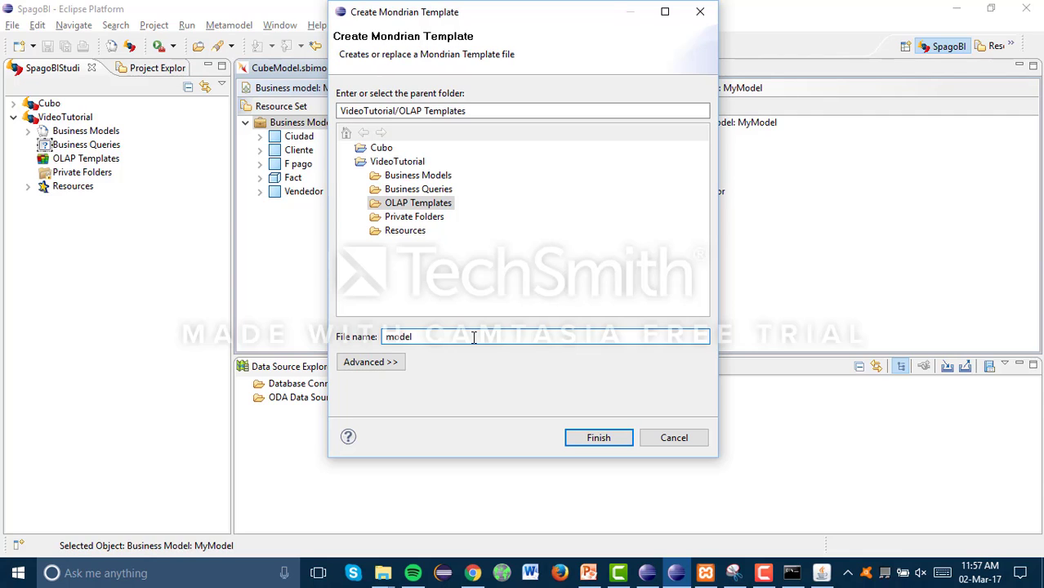
{"action": "type", "text": "Temp"}
{"action": "left_click", "coordinate": [601, 438]}
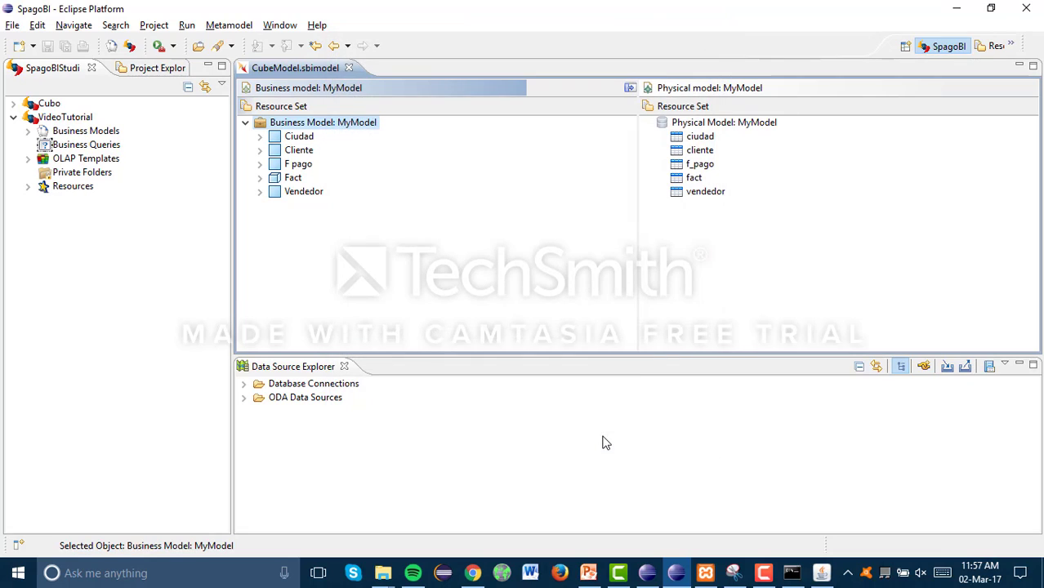
- Open modelTemp.xml from OLAP Templates in the XML source editor and refresh it
{"action": "left_click", "coordinate": [27, 160]}
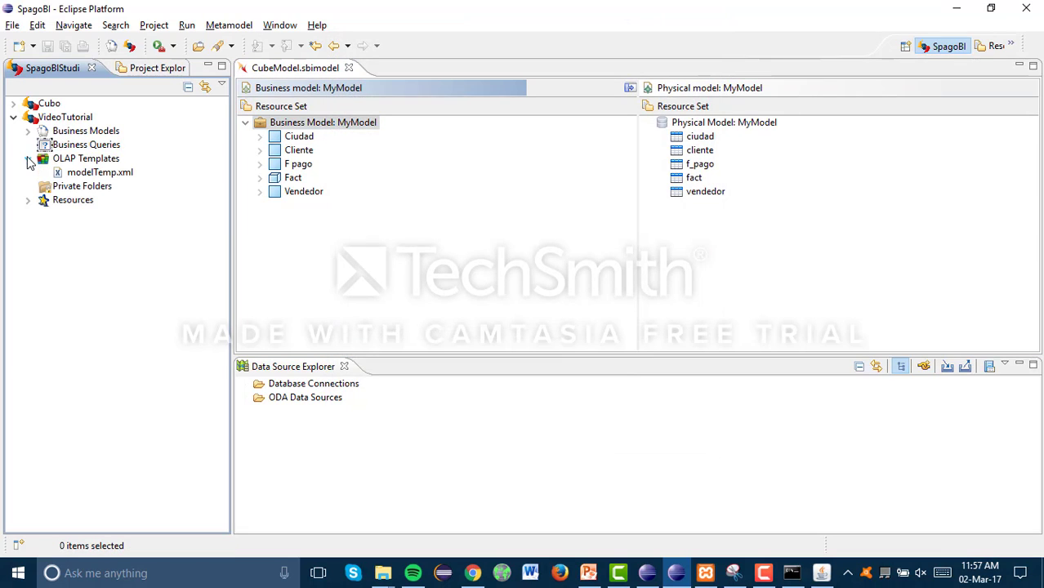
{"action": "left_click", "coordinate": [92, 174]}
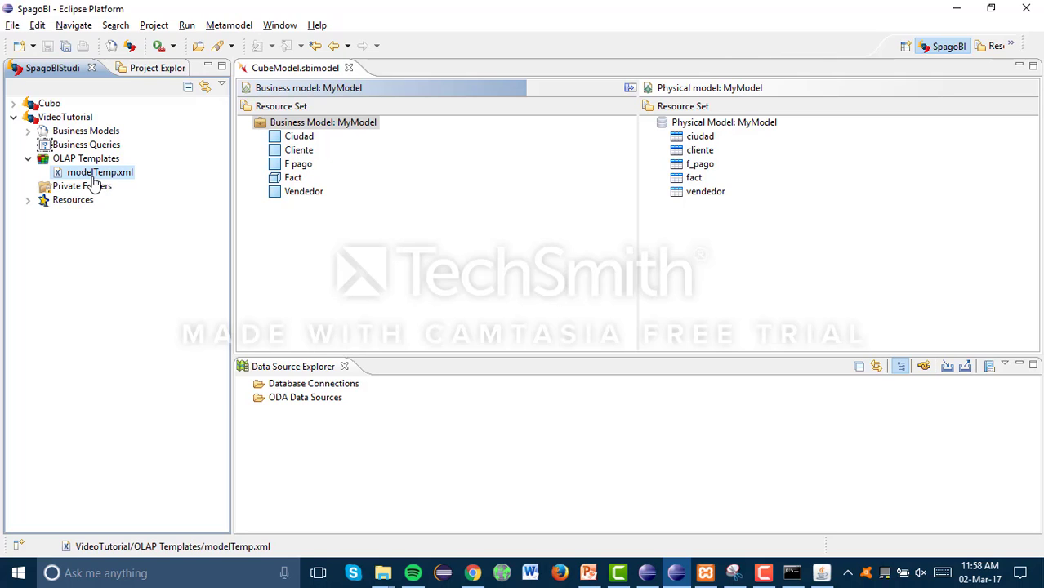
{"action": "right_click", "coordinate": [92, 181]}
{"action": "mouse_move", "coordinate": [204, 253]}
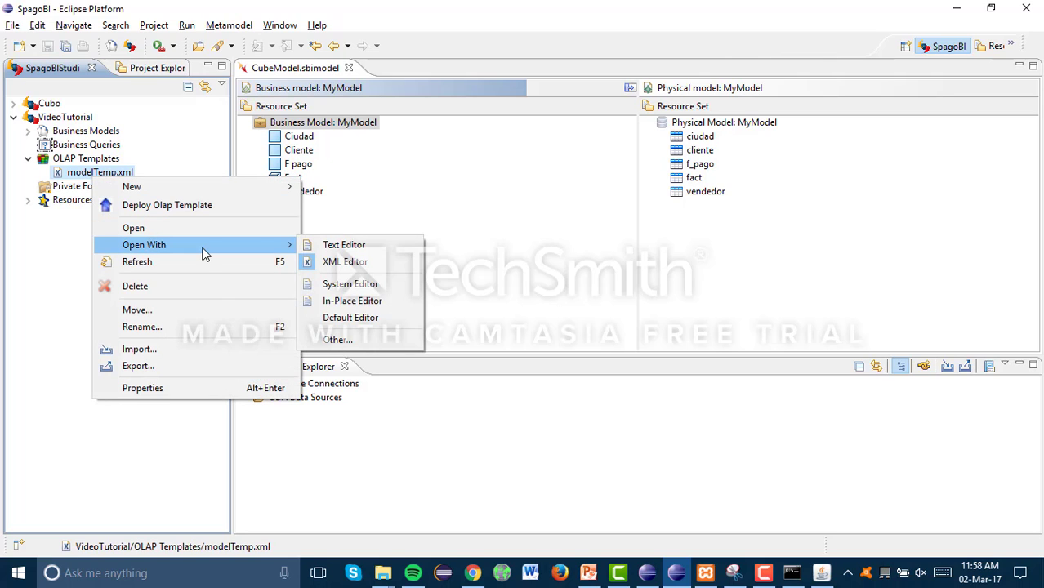
{"action": "left_click", "coordinate": [389, 263]}
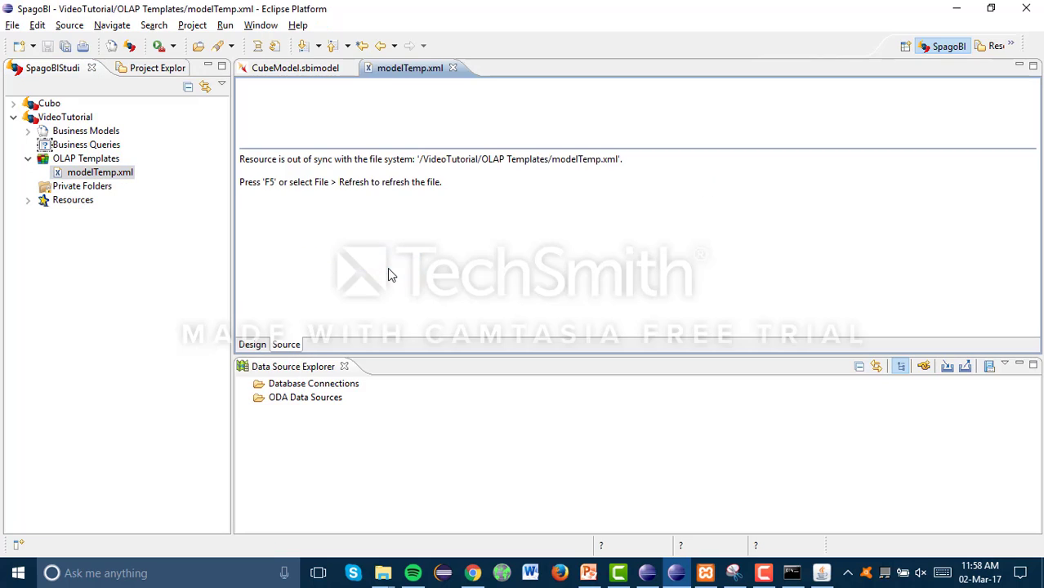
{"action": "key", "text": "F5"}
{"action": "scroll", "coordinate": [390, 224], "scroll_direction": "down", "scroll_amount": 7}
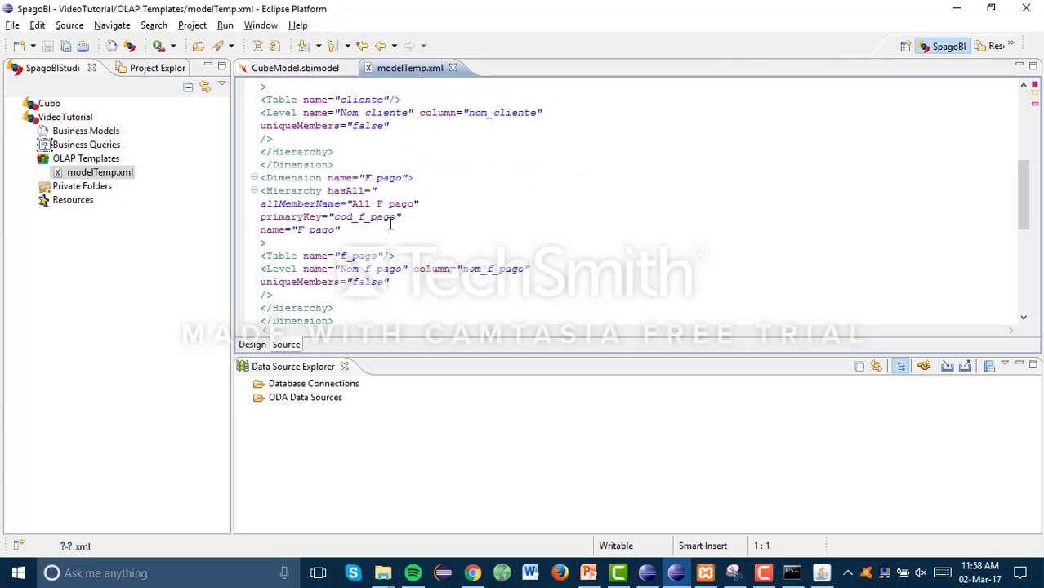
{"action": "scroll", "coordinate": [391, 224], "scroll_direction": "up", "scroll_amount": 7}
- Set hasAll="true" on the Ciudad hierarchy and save the template
{"action": "left_click", "coordinate": [538, 189]}
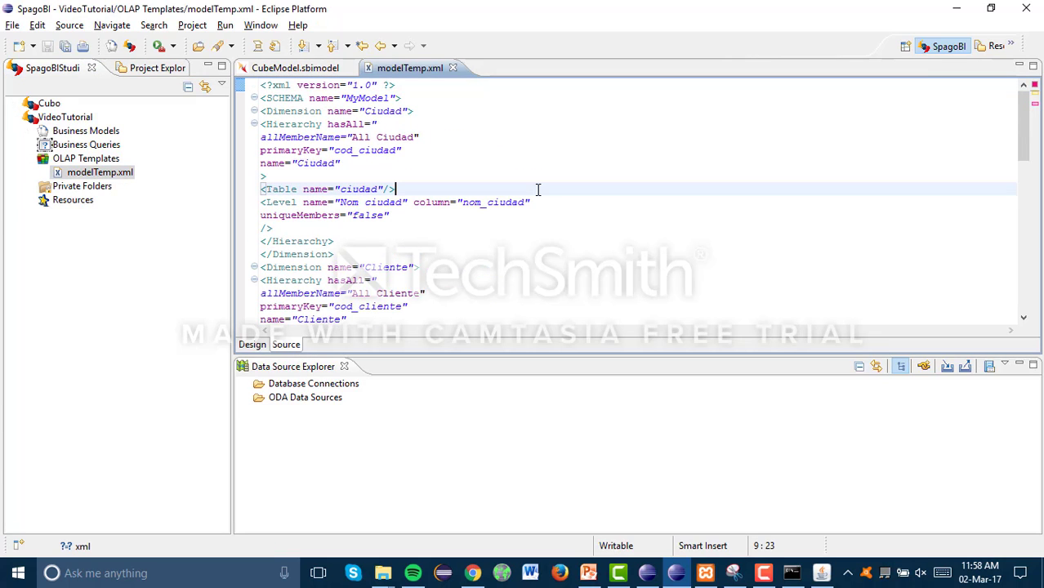
{"action": "scroll", "coordinate": [380, 165], "scroll_direction": "down", "scroll_amount": 7}
{"action": "scroll", "coordinate": [380, 165], "scroll_direction": "down", "scroll_amount": 4}
{"action": "left_click", "coordinate": [380, 165]}
{"action": "scroll", "coordinate": [379, 165], "scroll_direction": "down", "scroll_amount": 3}
{"action": "scroll", "coordinate": [380, 165], "scroll_direction": "up", "scroll_amount": 14}
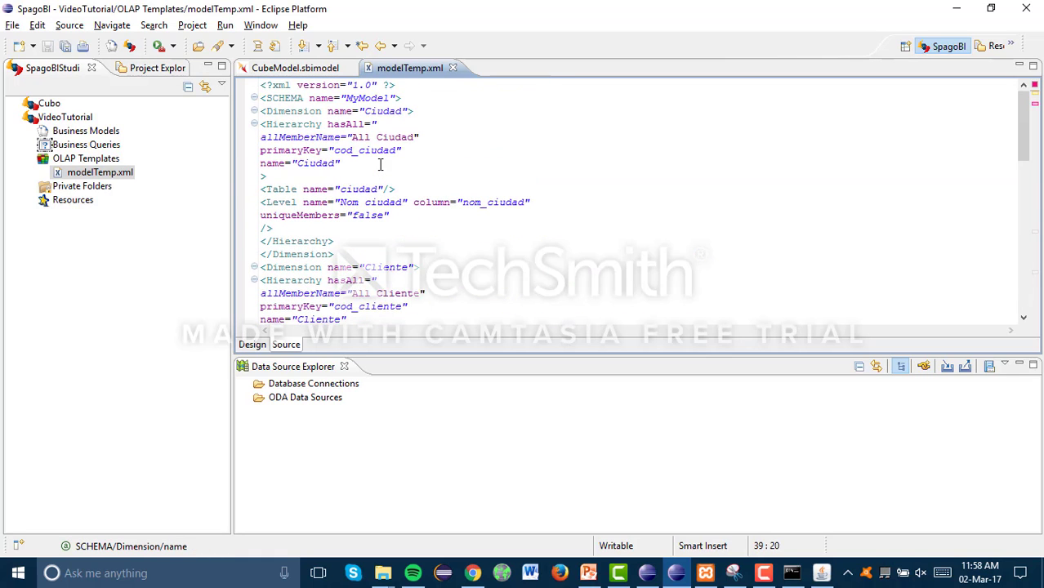
{"action": "scroll", "coordinate": [380, 164], "scroll_direction": "down", "scroll_amount": 10}
{"action": "scroll", "coordinate": [381, 163], "scroll_direction": "up", "scroll_amount": 10}
{"action": "left_click", "coordinate": [378, 124]}
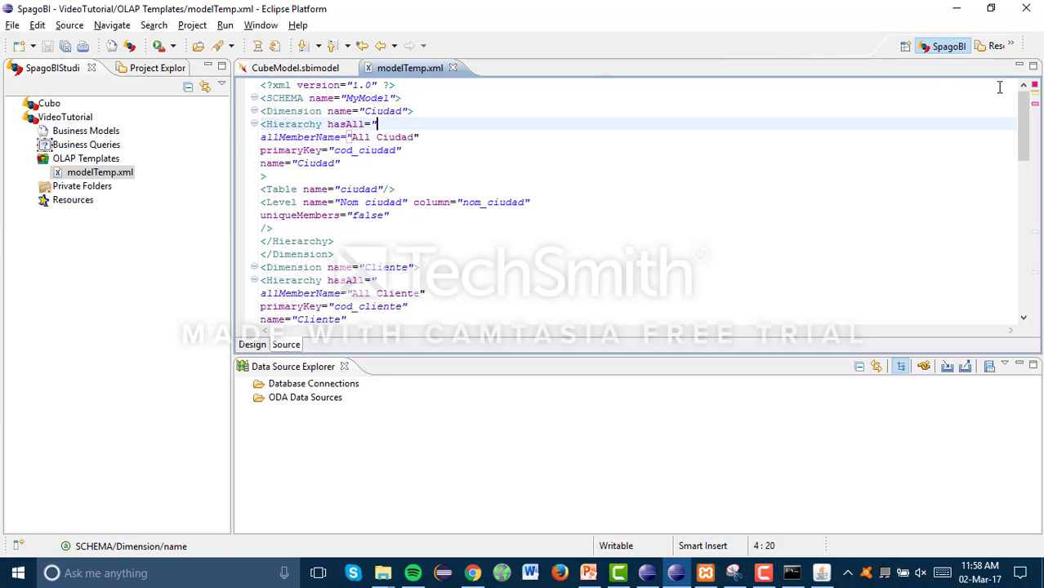
{"action": "left_click", "coordinate": [1034, 110]}
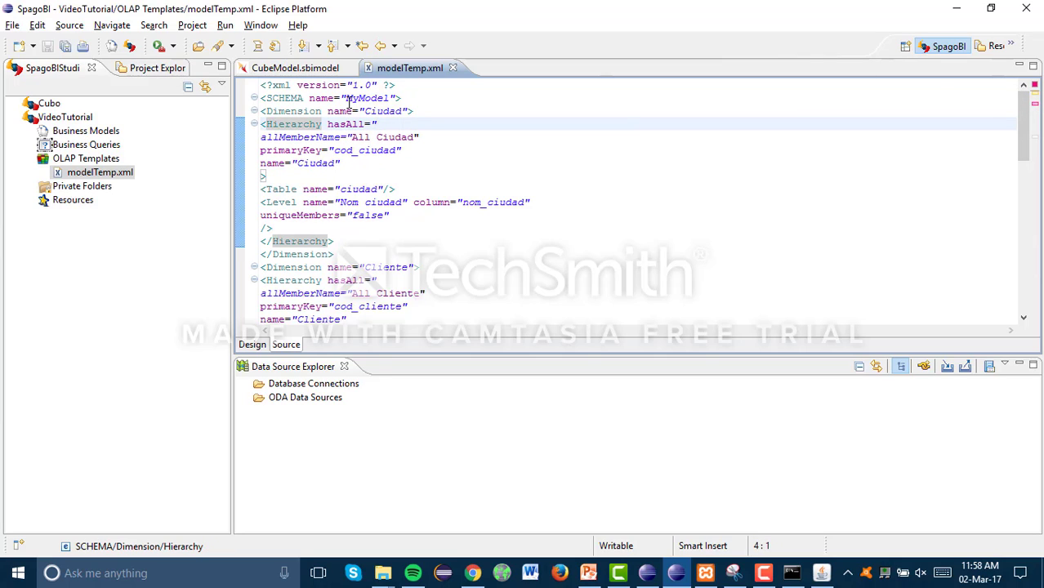
{"action": "left_click", "coordinate": [396, 121]}
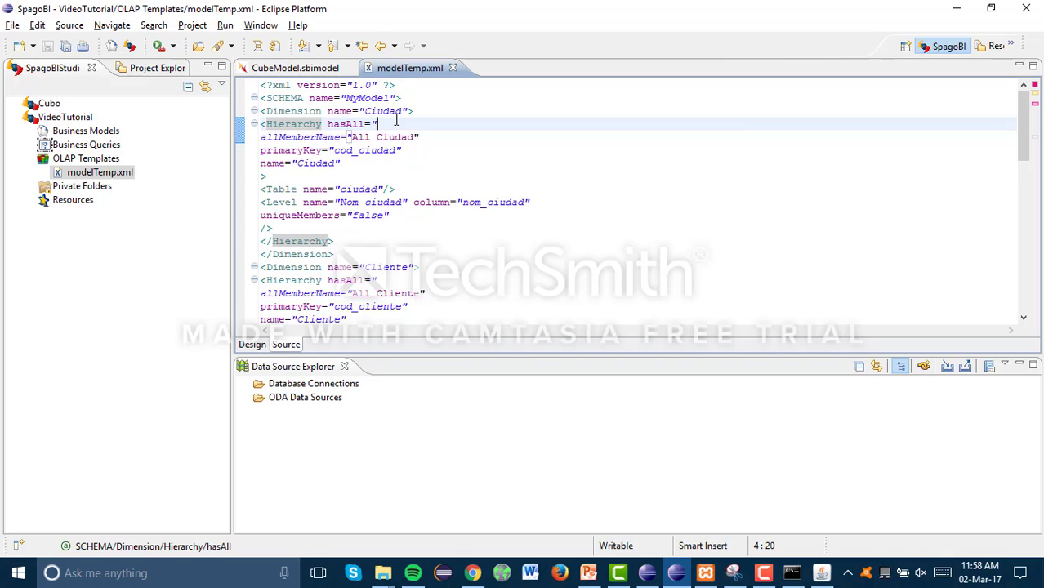
{"action": "type", "text": "tru"}
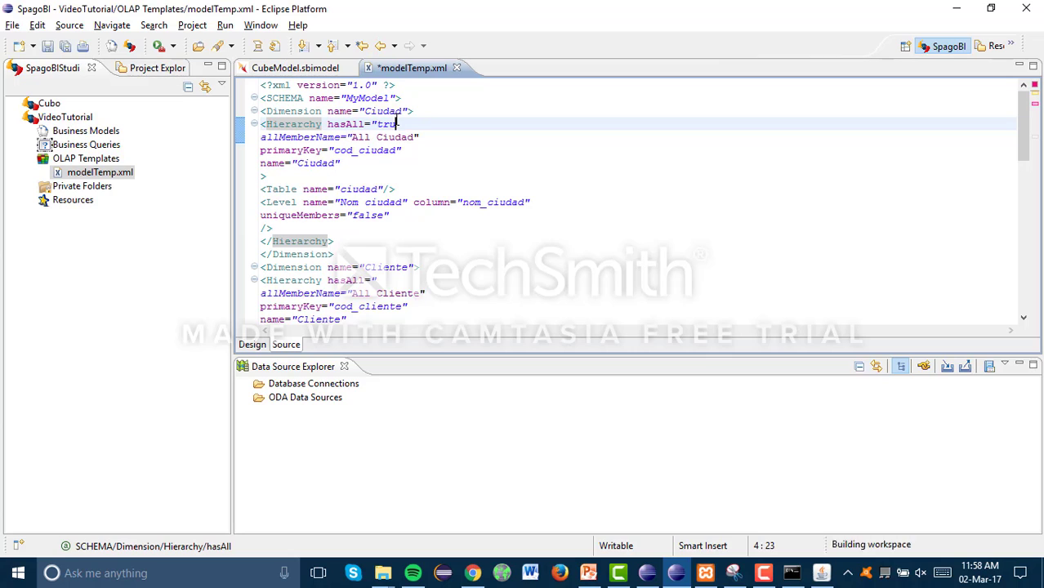
{"action": "type", "text": "e\""}
{"action": "key", "text": "ctrl+s"}
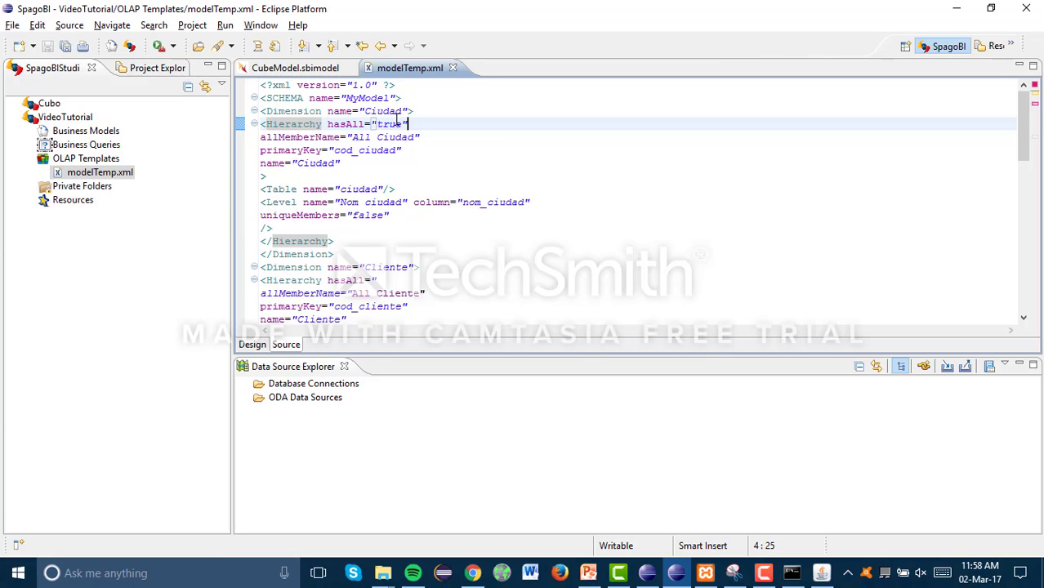
- Set hasAll="true" on the Cliente, F pago and Vendedor hierarchies and save
{"action": "left_click", "coordinate": [1035, 152]}
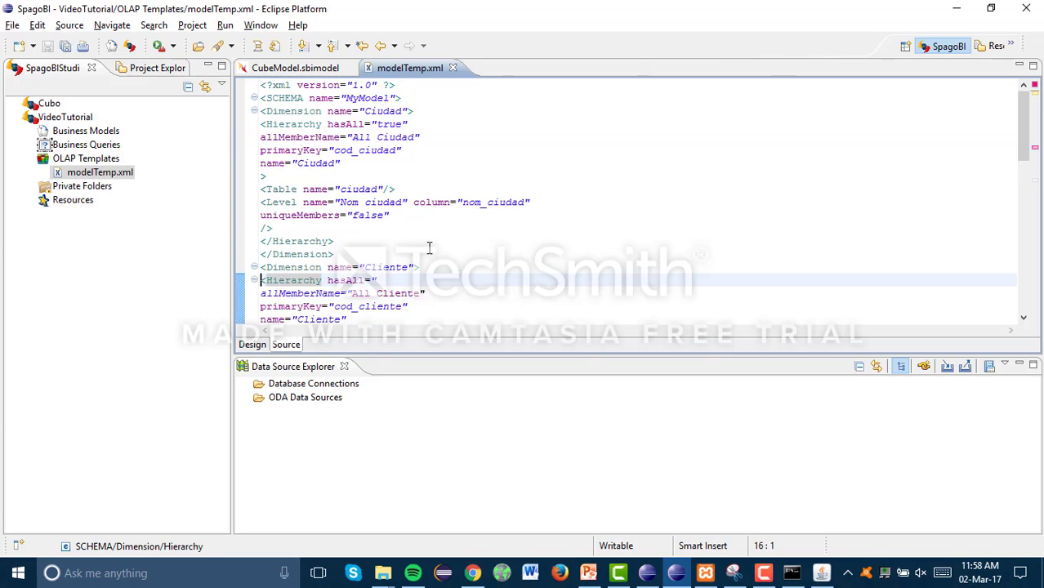
{"action": "type", "text": "tr"}
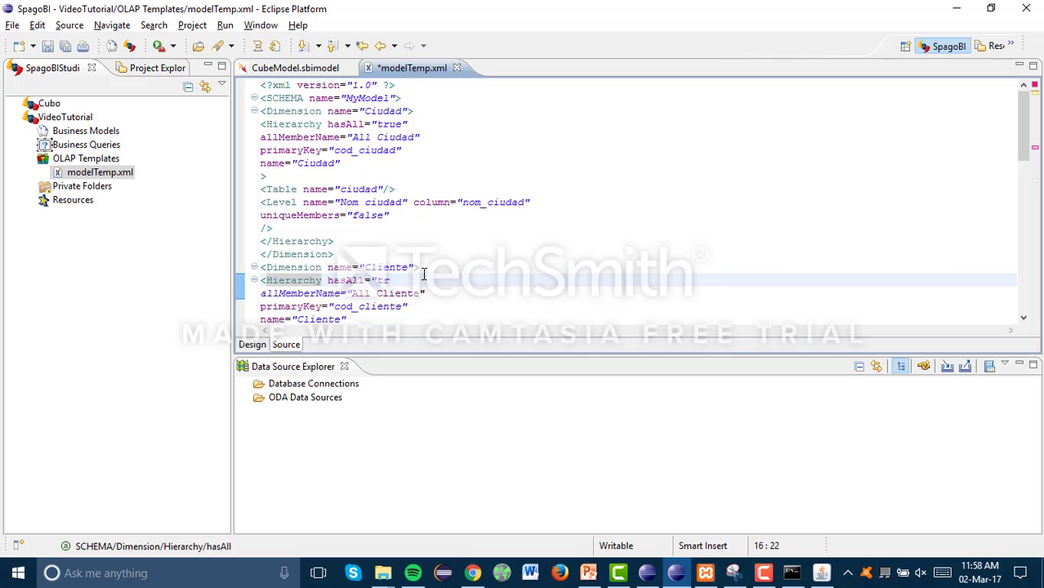
{"action": "type", "text": "ue\""}
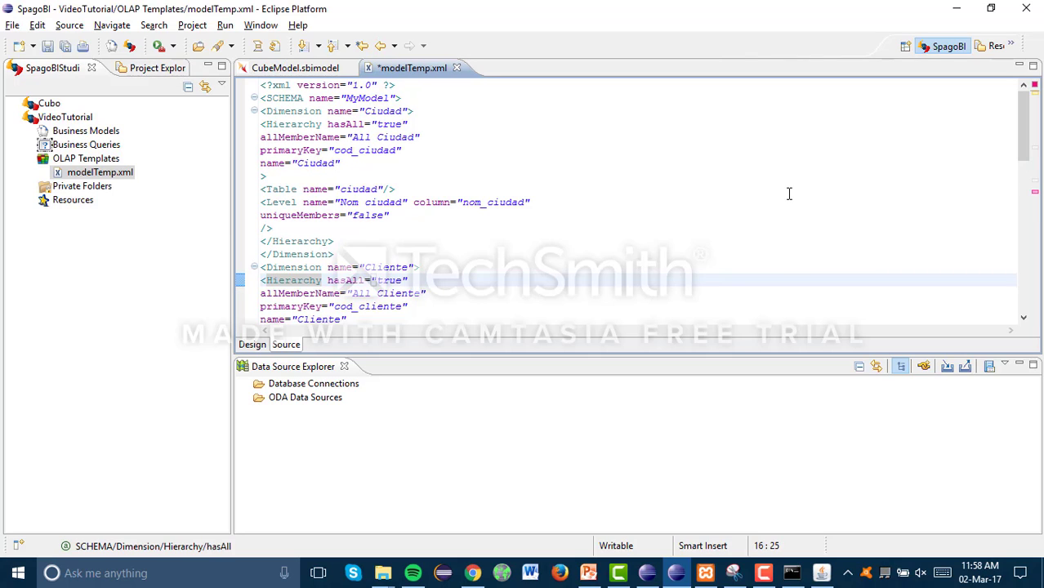
{"action": "key", "text": "ctrl+s"}
{"action": "left_click", "coordinate": [1034, 193]}
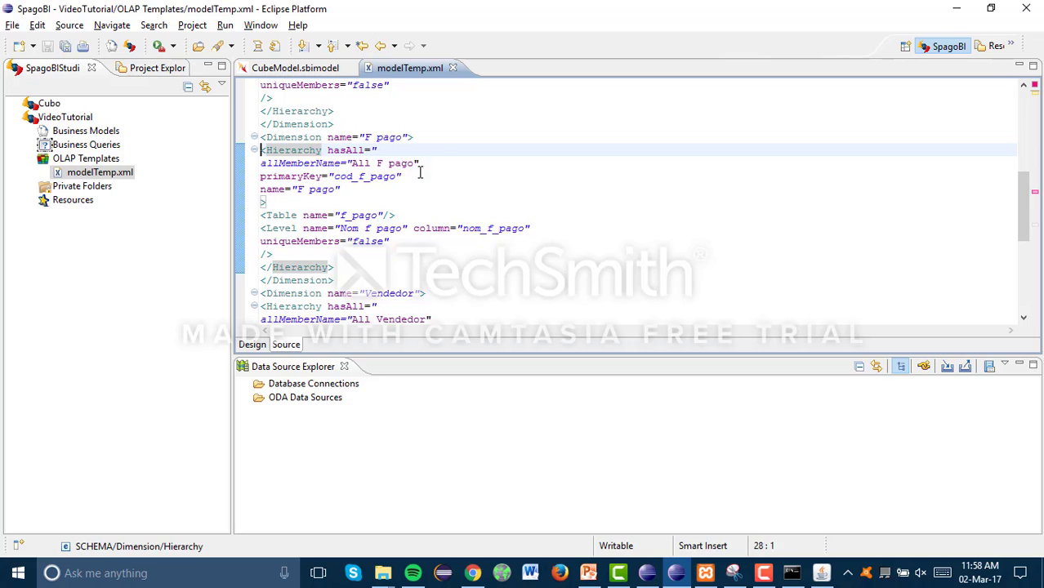
{"action": "left_click", "coordinate": [441, 146]}
{"action": "type", "text": "true"}
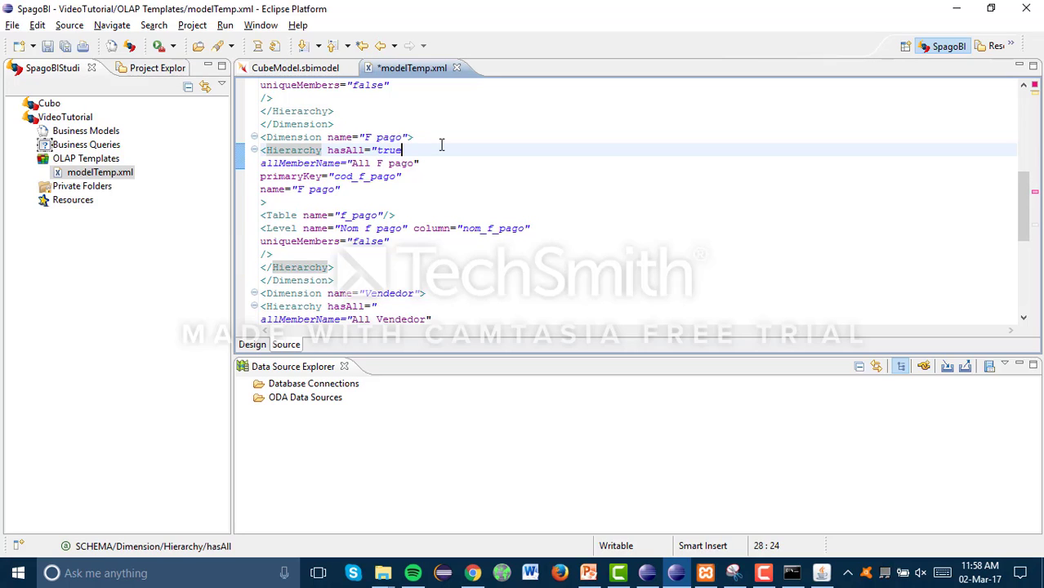
{"action": "type", "text": "\""}
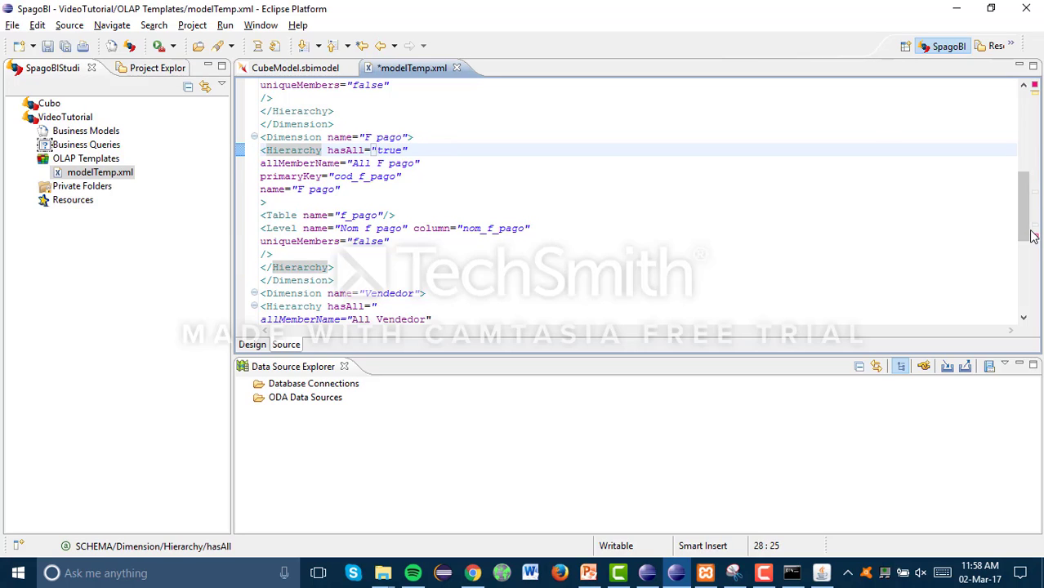
{"action": "left_click", "coordinate": [1033, 236]}
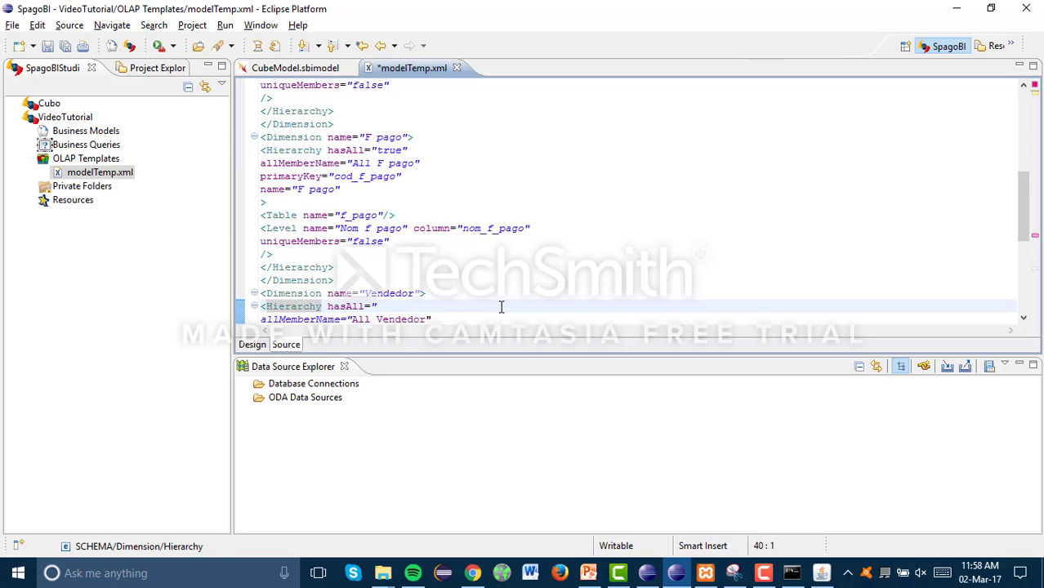
{"action": "type", "text": "true\""}
{"action": "key", "text": "ctrl+s"}
- Review the edited hierarchy definitions in modelTemp.xml
{"action": "scroll", "coordinate": [501, 307], "scroll_direction": "down", "scroll_amount": 7}
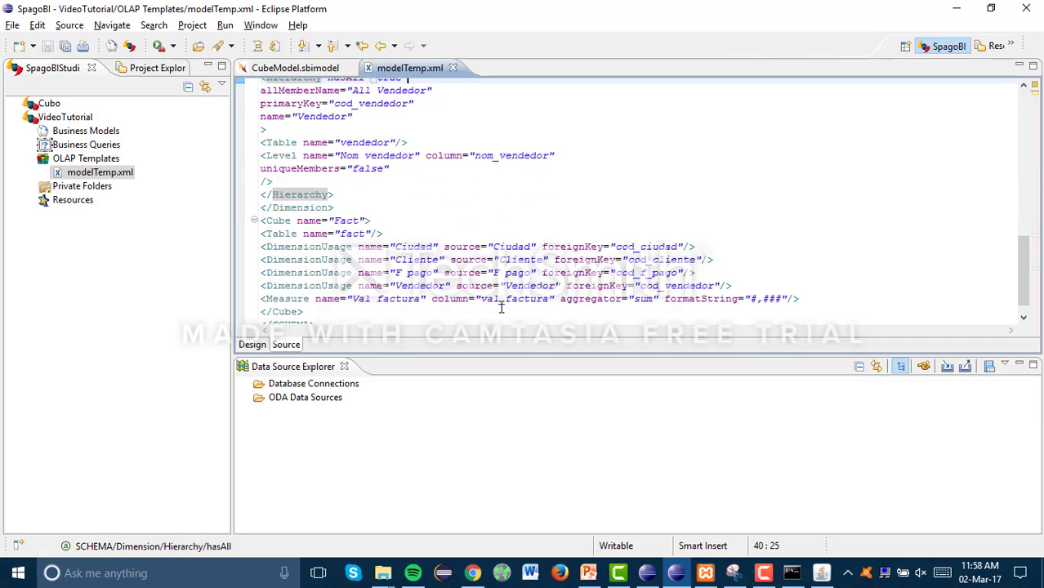
{"action": "scroll", "coordinate": [501, 307], "scroll_direction": "up", "scroll_amount": 3}
{"action": "scroll", "coordinate": [502, 306], "scroll_direction": "up", "scroll_amount": 1}
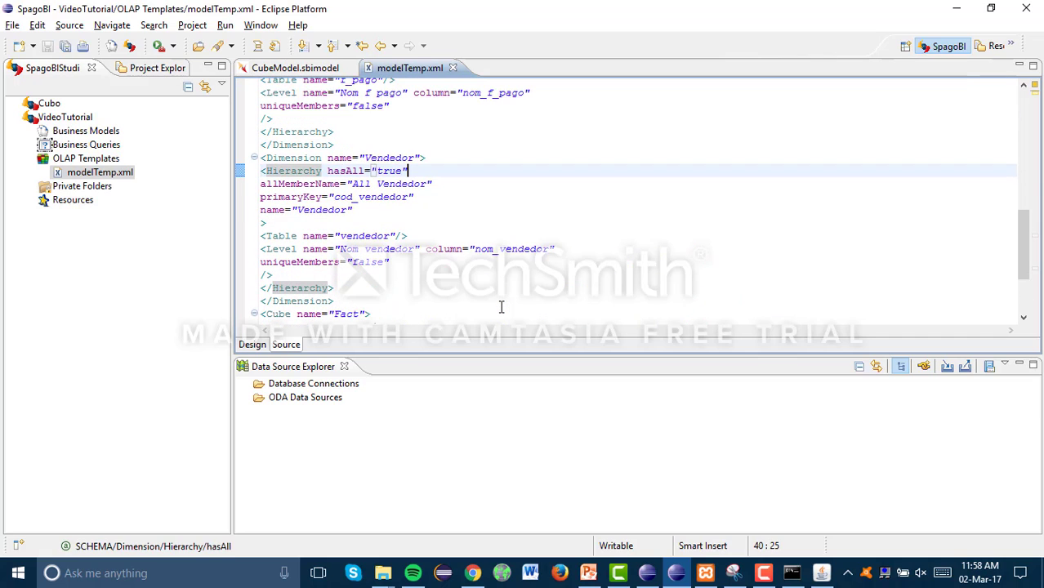
{"action": "left_click", "coordinate": [539, 238]}
{"action": "left_click", "coordinate": [577, 198]}
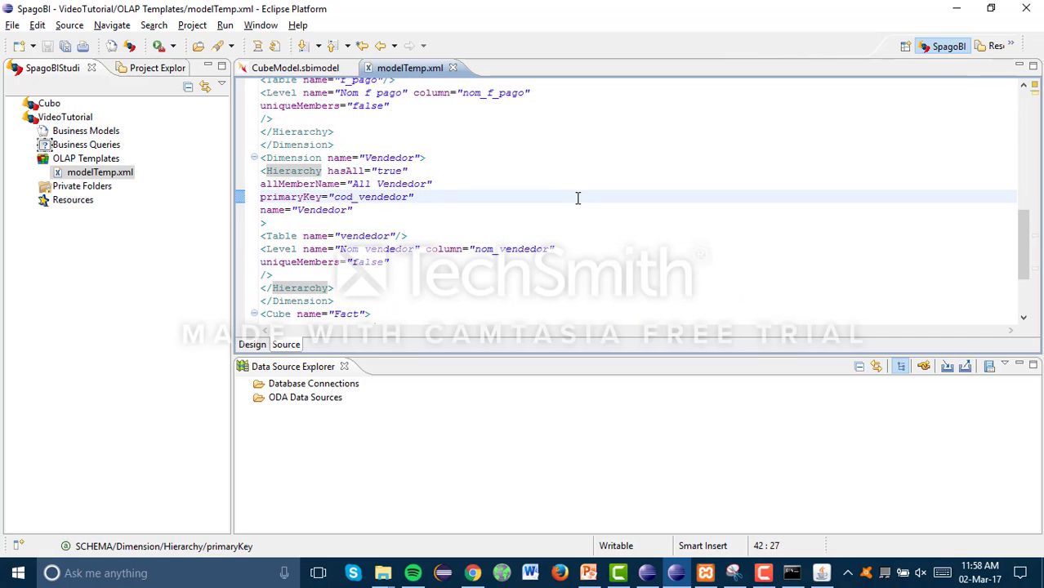
{"action": "scroll", "coordinate": [449, 196], "scroll_direction": "up", "scroll_amount": 4}
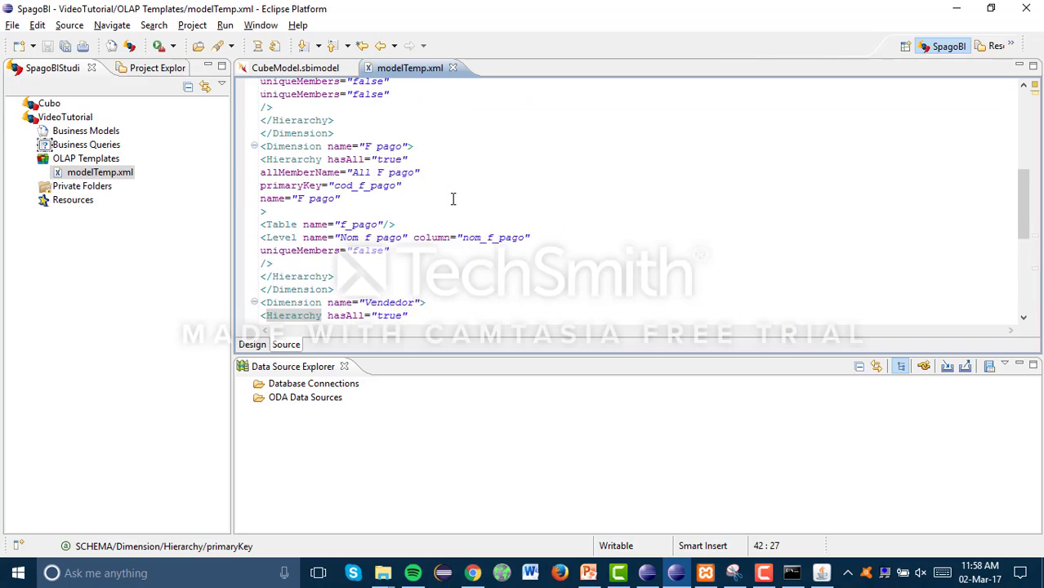
- Collapse OLAP Templates, expand Resources and bring up the Server folder's context menu
{"action": "left_click", "coordinate": [28, 159]}
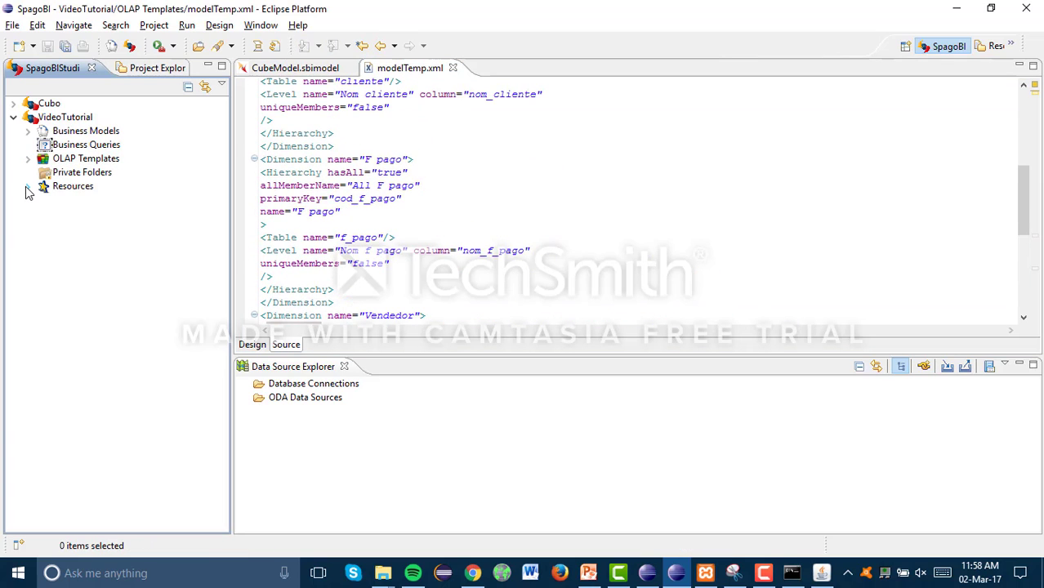
{"action": "left_click", "coordinate": [27, 187]}
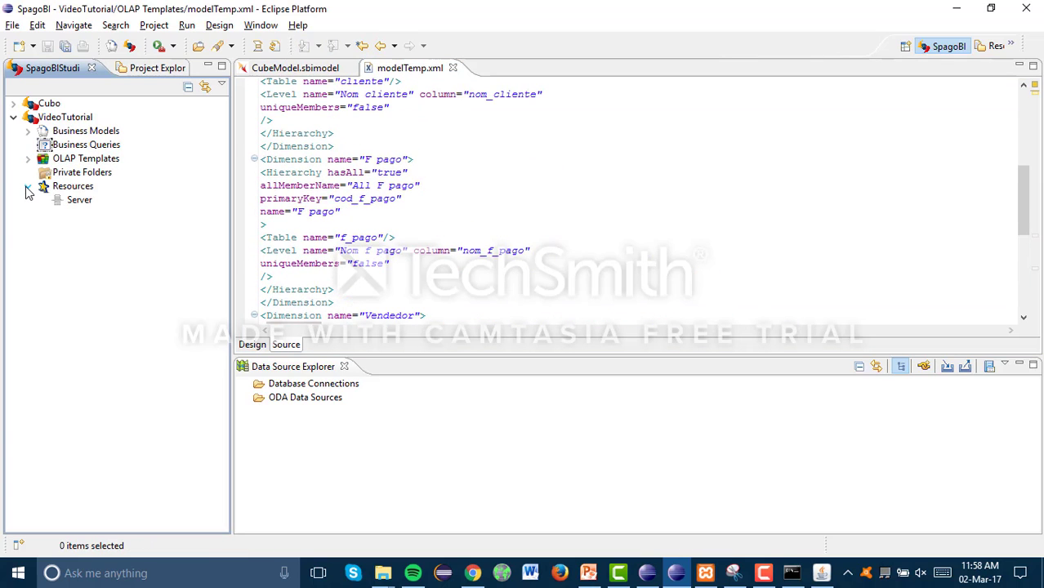
{"action": "left_click", "coordinate": [85, 204]}
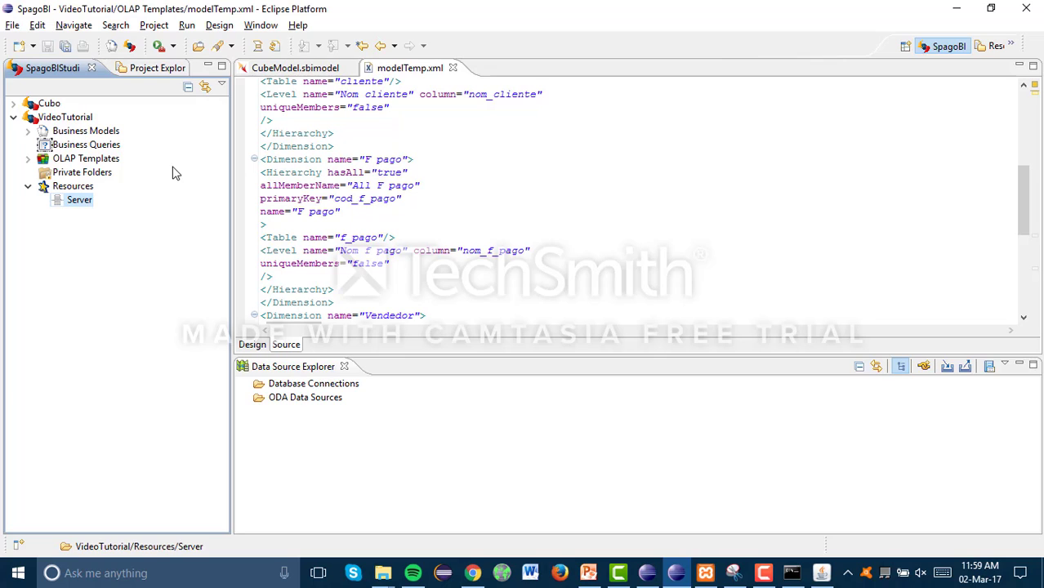
{"action": "right_click", "coordinate": [79, 207]}
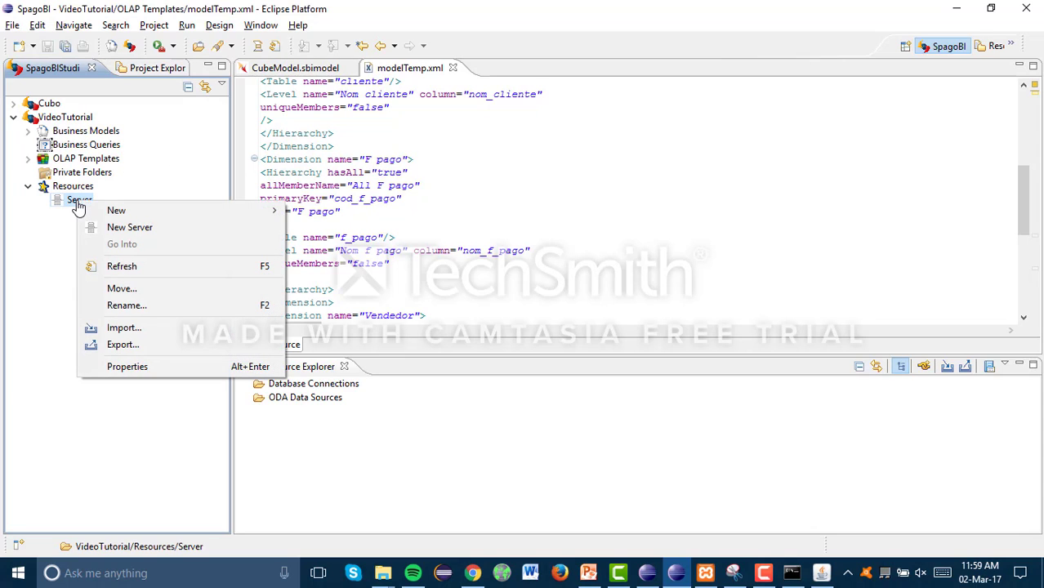
- Create a new server definition named ServerSpagoBI and move to its Url field
{"action": "left_click", "coordinate": [137, 227]}
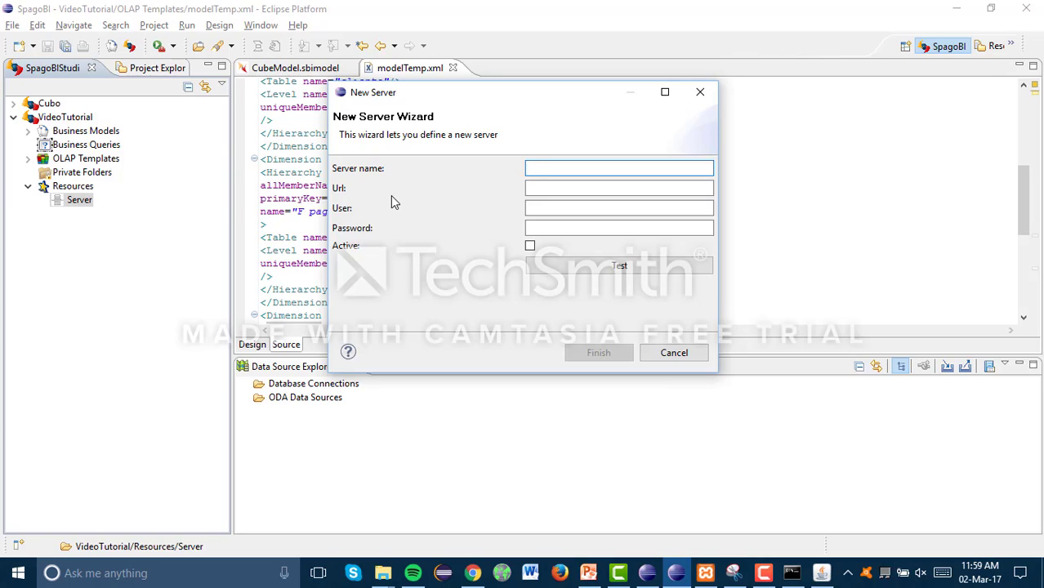
{"action": "type", "text": "ServerSpagoBI"}
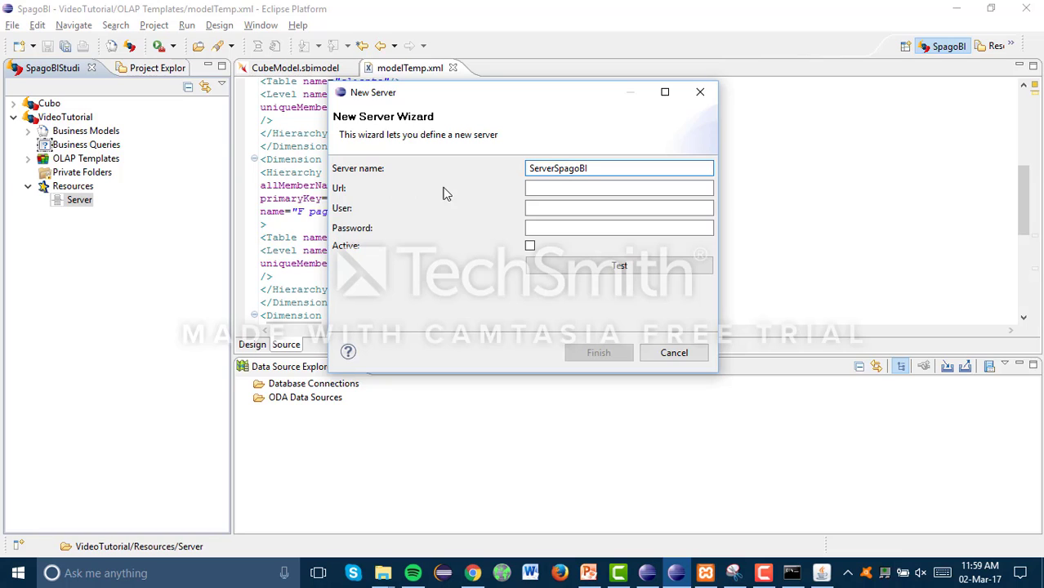
{"action": "left_click", "coordinate": [556, 187]}
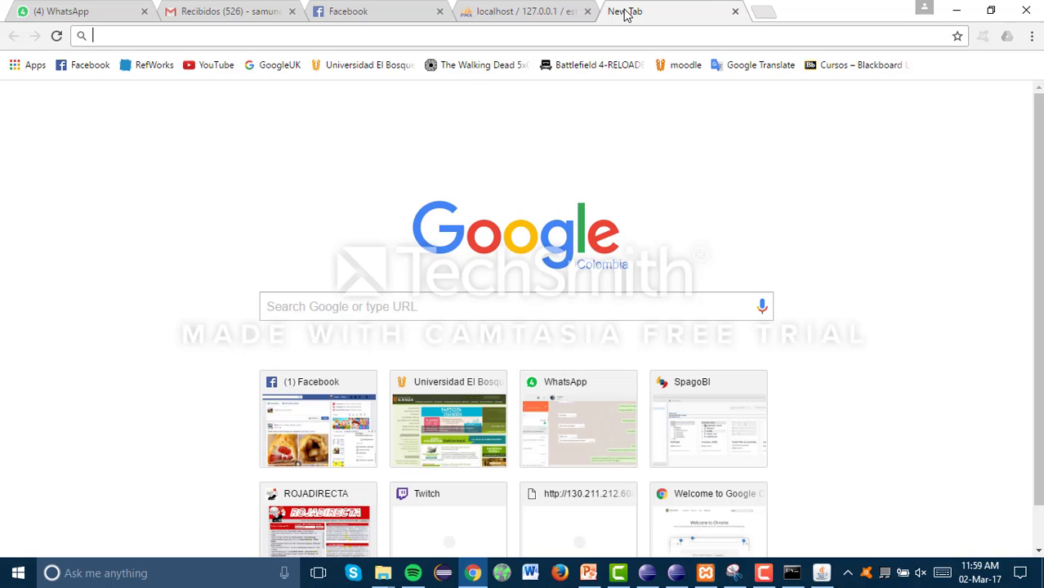
{"action": "type", "text": "lo"}
{"action": "key", "text": "Right"}
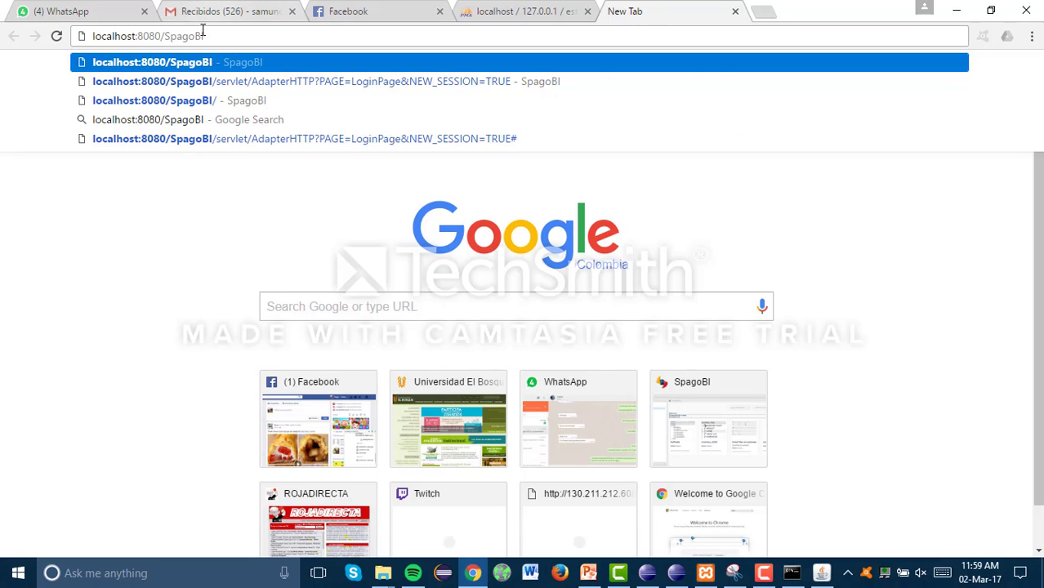
{"action": "key", "text": "Return"}
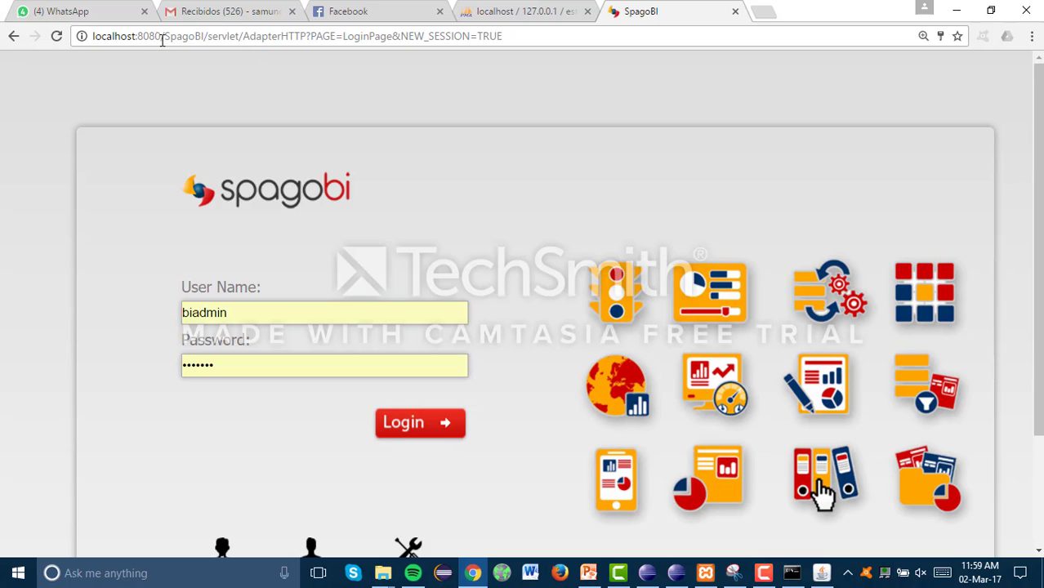
{"action": "left_click_drag", "start_coordinate": [204, 36], "coordinate": [69, 64]}
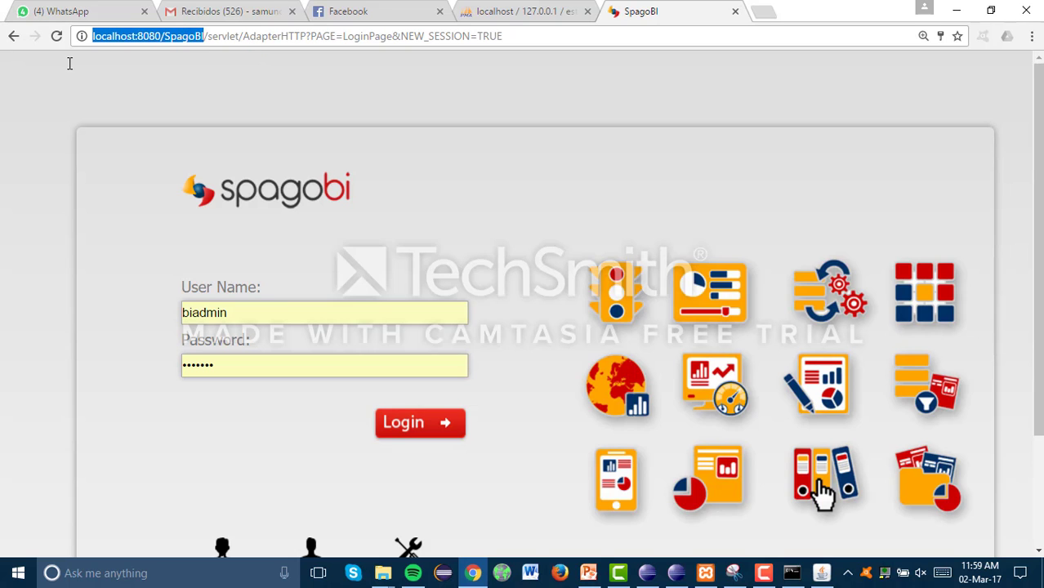
{"action": "key", "text": "ctrl+c"}
{"action": "key", "text": "alt+Tab"}
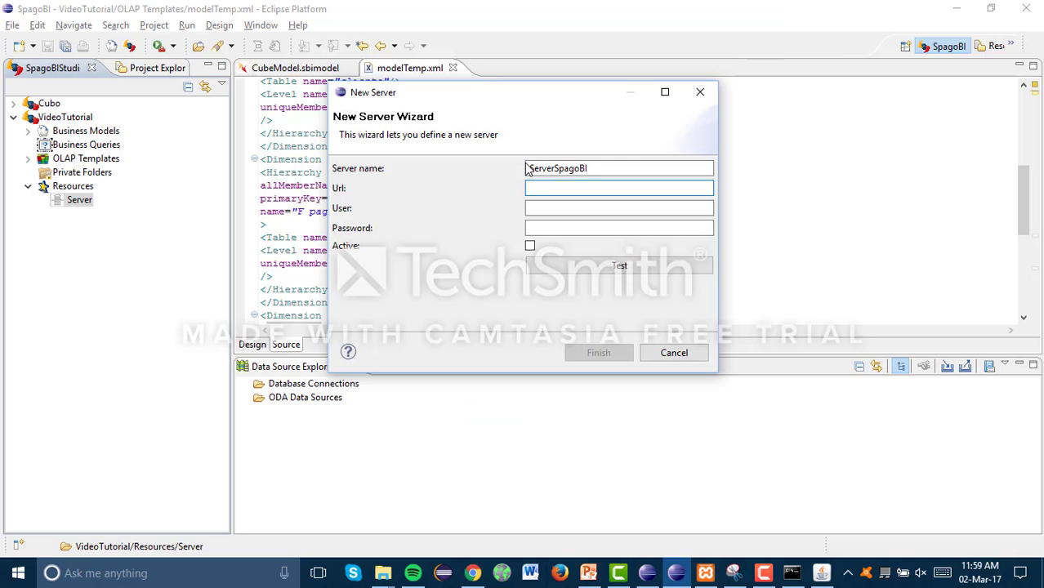
{"action": "key", "text": "ctrl+v"}
- Select the administrator user name on the SpagoBI login page and return to the wizard
{"action": "key", "text": "alt+Tab"}
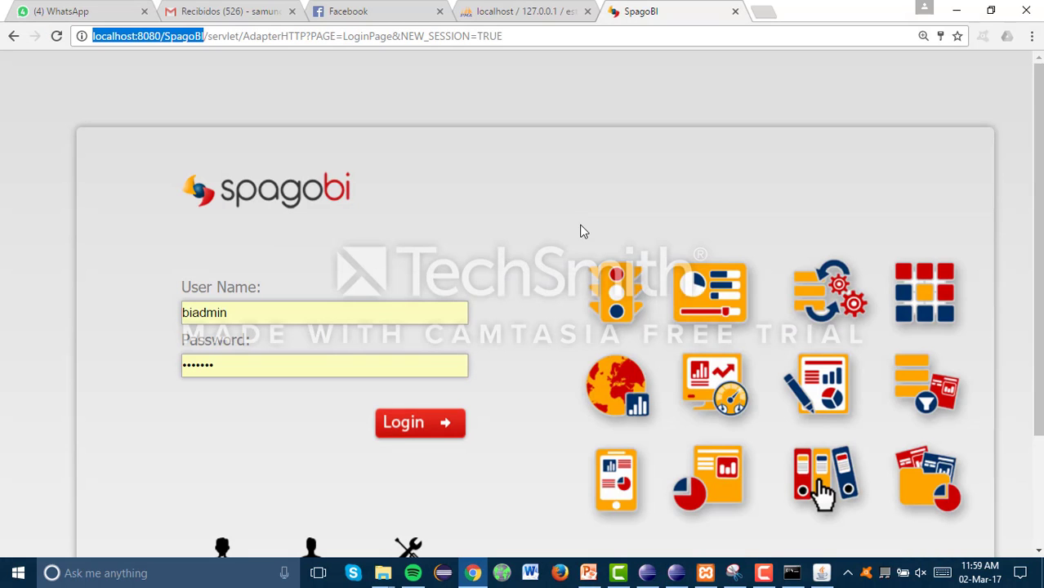
{"action": "scroll", "coordinate": [325, 353], "scroll_direction": "down", "scroll_amount": 2}
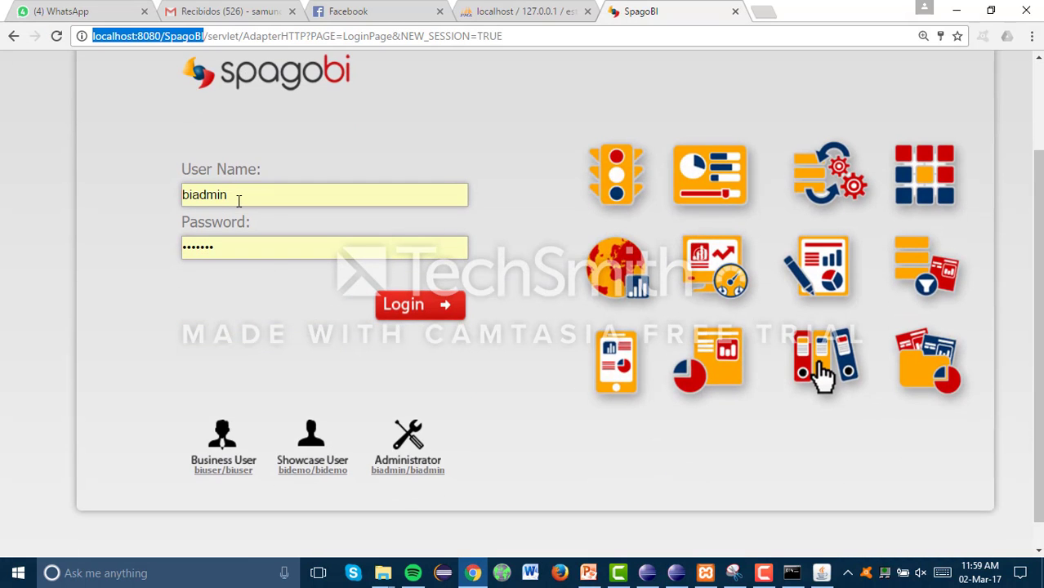
{"action": "double_click", "coordinate": [263, 187]}
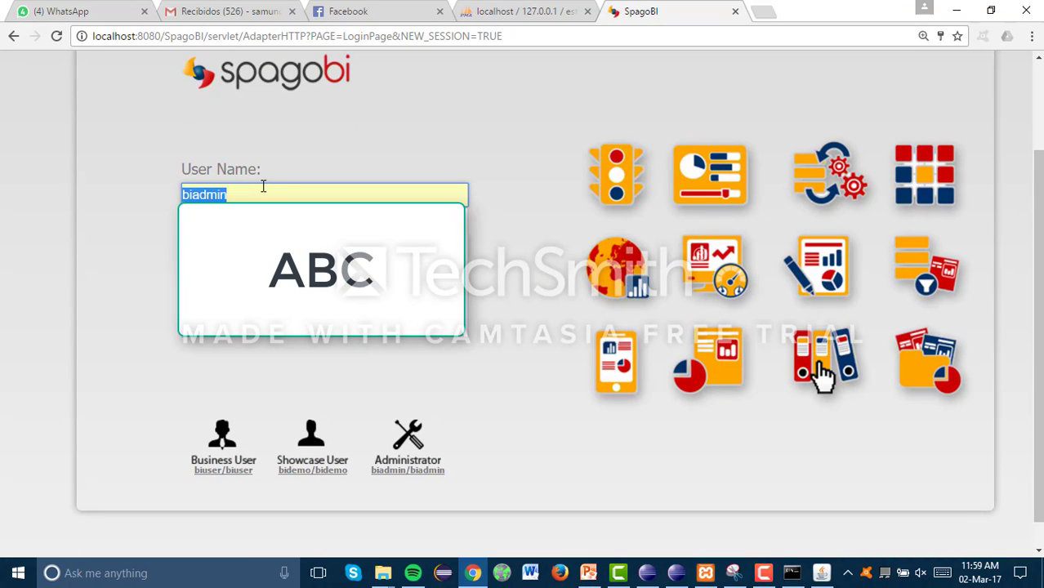
{"action": "key", "text": "alt+Tab"}
- Fill in the administrator user name and password for ServerSpagoBI
{"action": "left_click", "coordinate": [549, 211]}
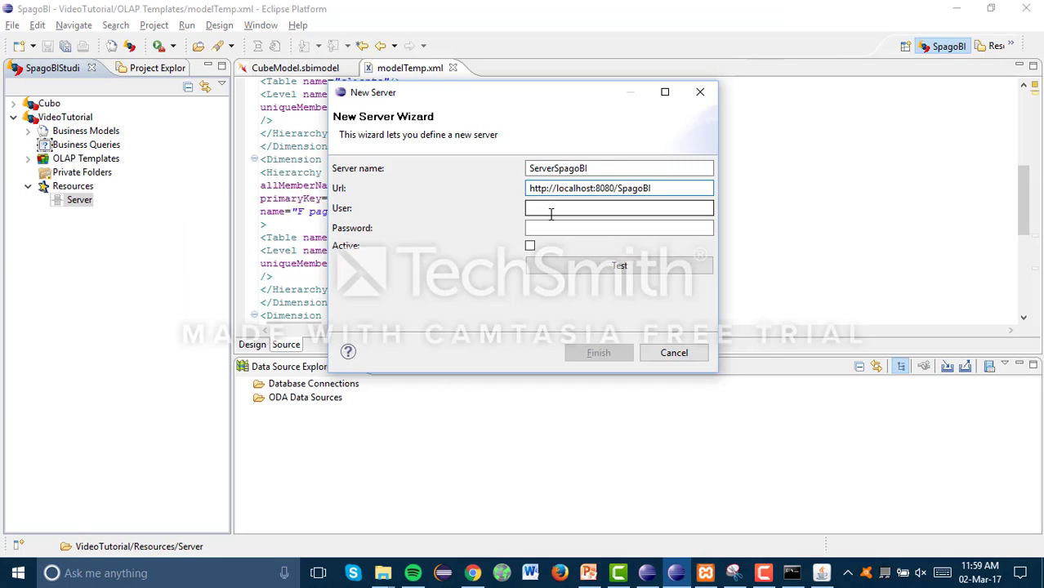
{"action": "key", "text": "ctrl+v"}
{"action": "left_click", "coordinate": [563, 226]}
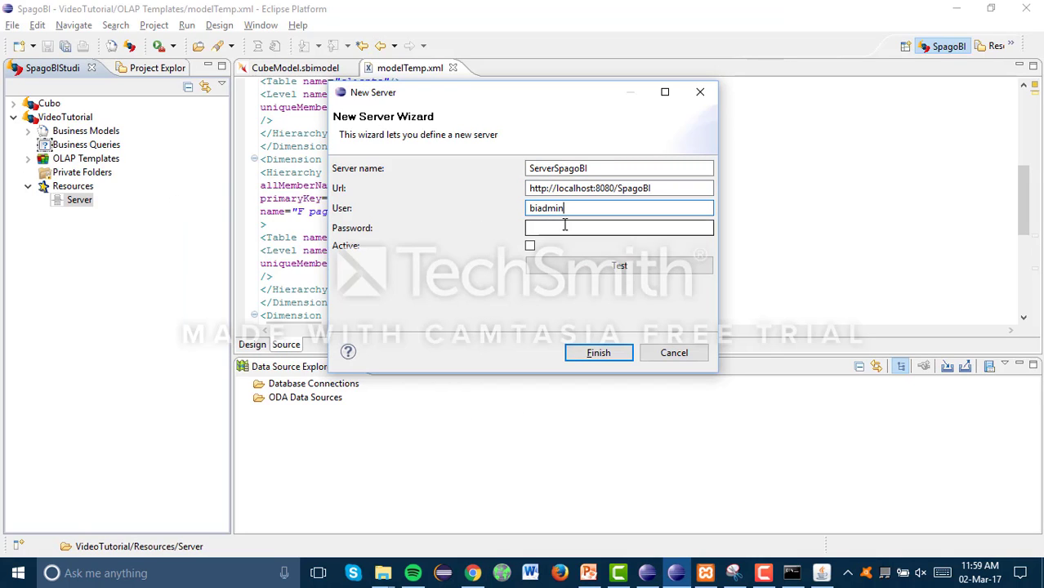
{"action": "key", "text": "ctrl+v"}
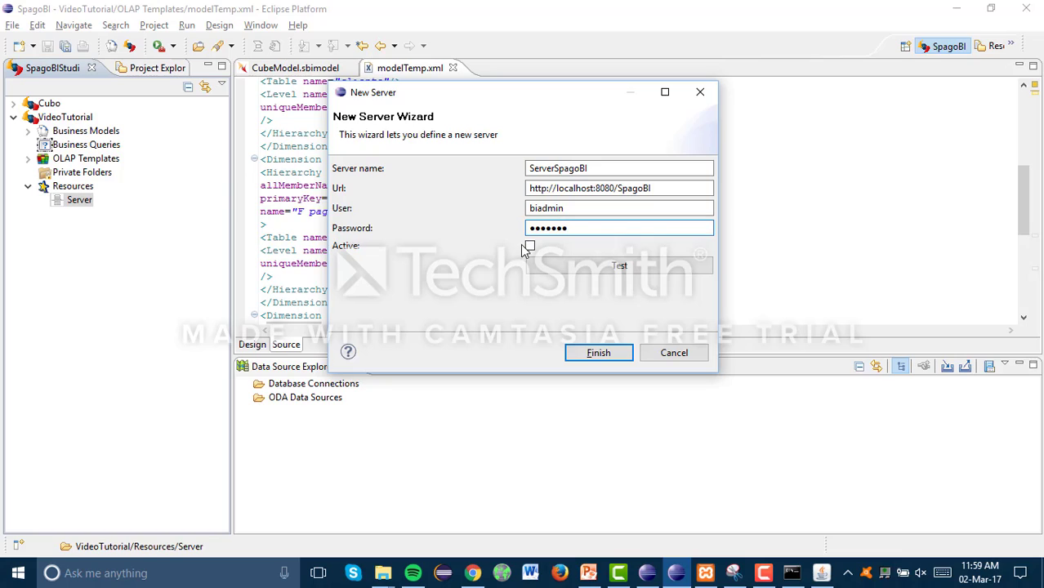
- Test the connection, finish ServerSpagoBI, then open SpagoBI's Data source list from Resources
{"action": "left_click", "coordinate": [584, 275]}
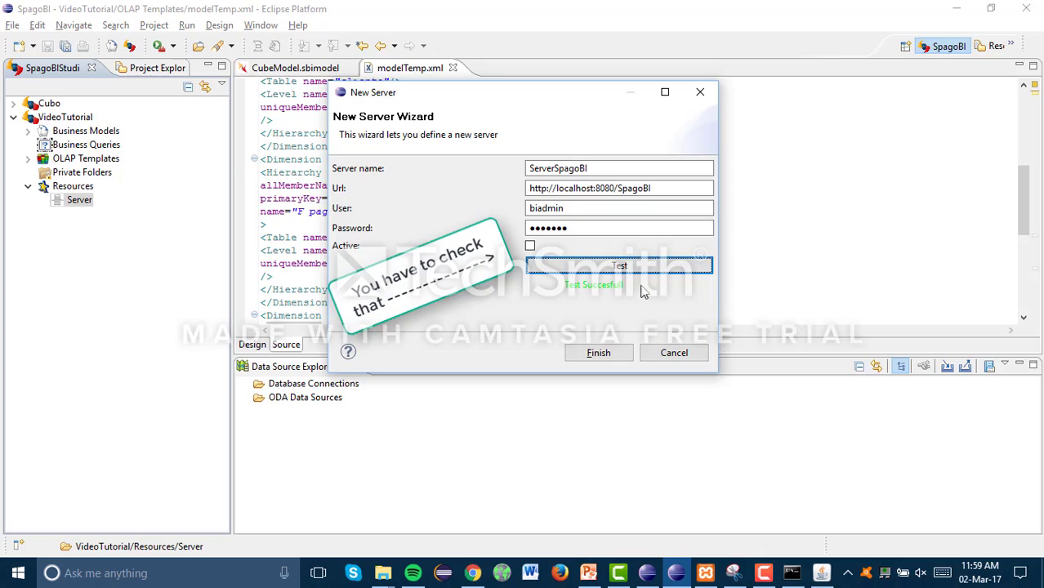
{"action": "left_click", "coordinate": [604, 354]}
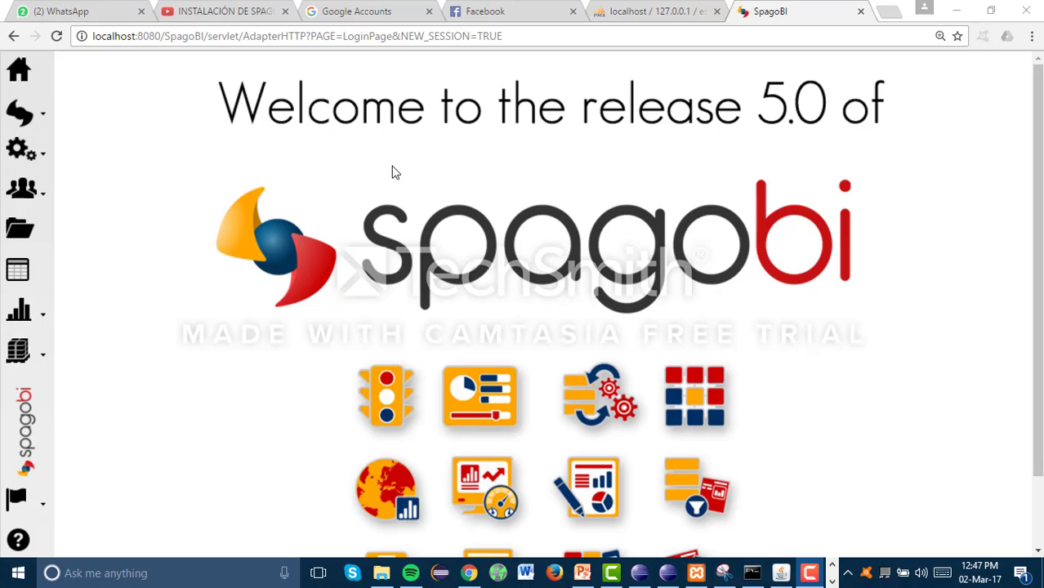
{"action": "left_click", "coordinate": [38, 169]}
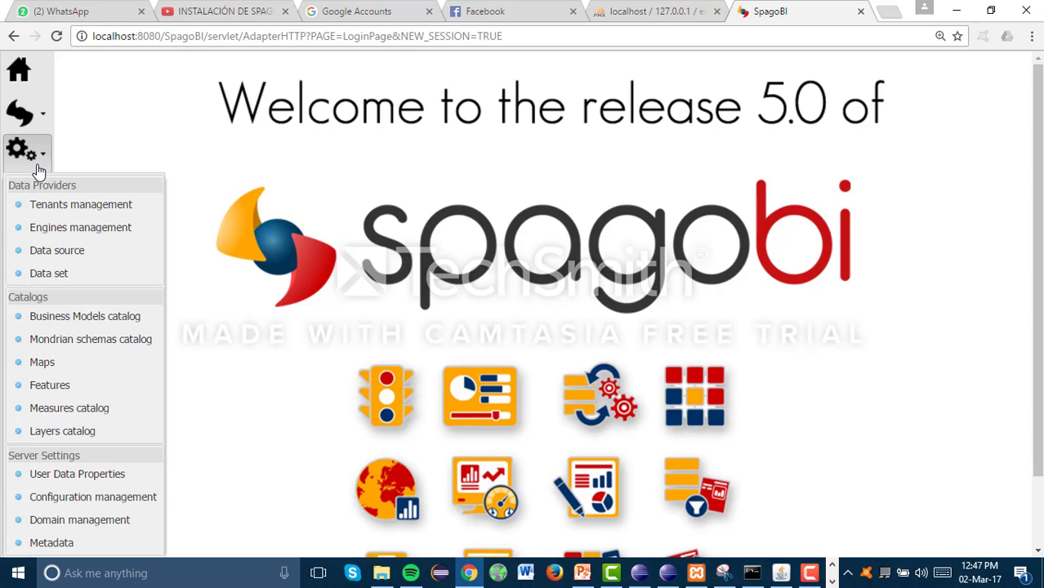
{"action": "left_click", "coordinate": [57, 252]}
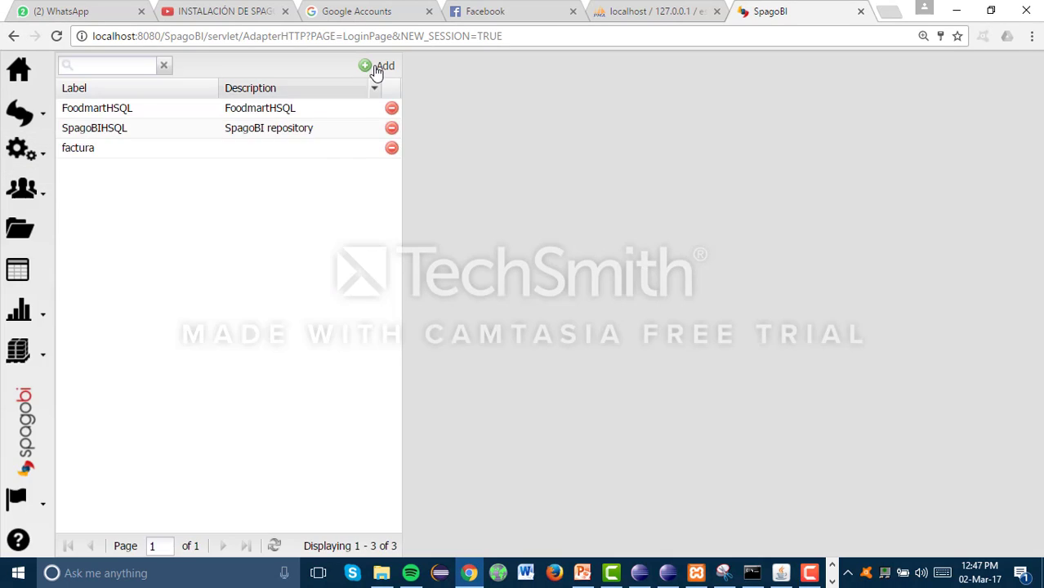
- Add a data source, label it TutorialDataSource, and choose MySql as its dialect
{"action": "left_click", "coordinate": [377, 68]}
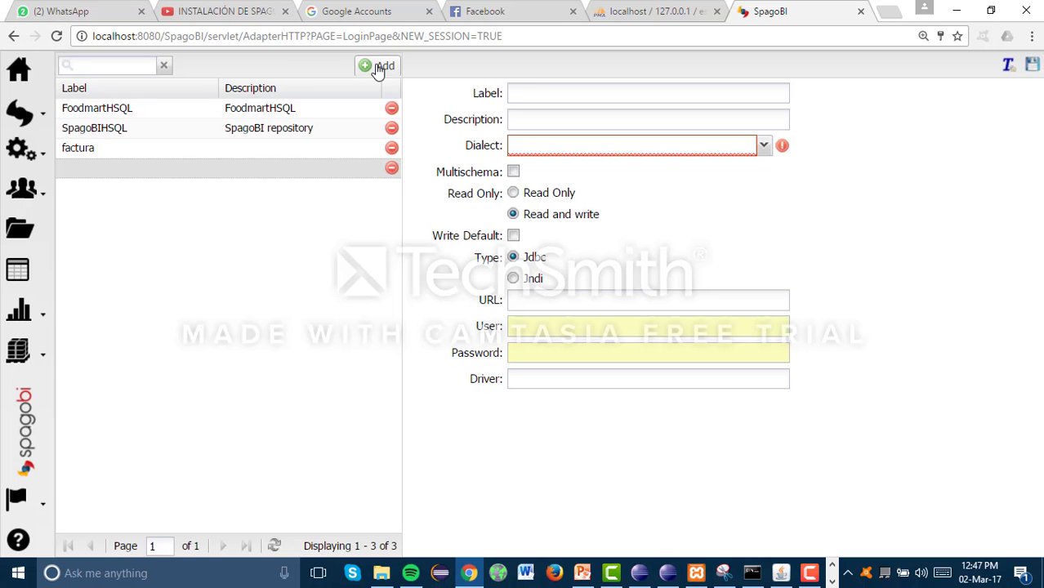
{"action": "left_click", "coordinate": [551, 91]}
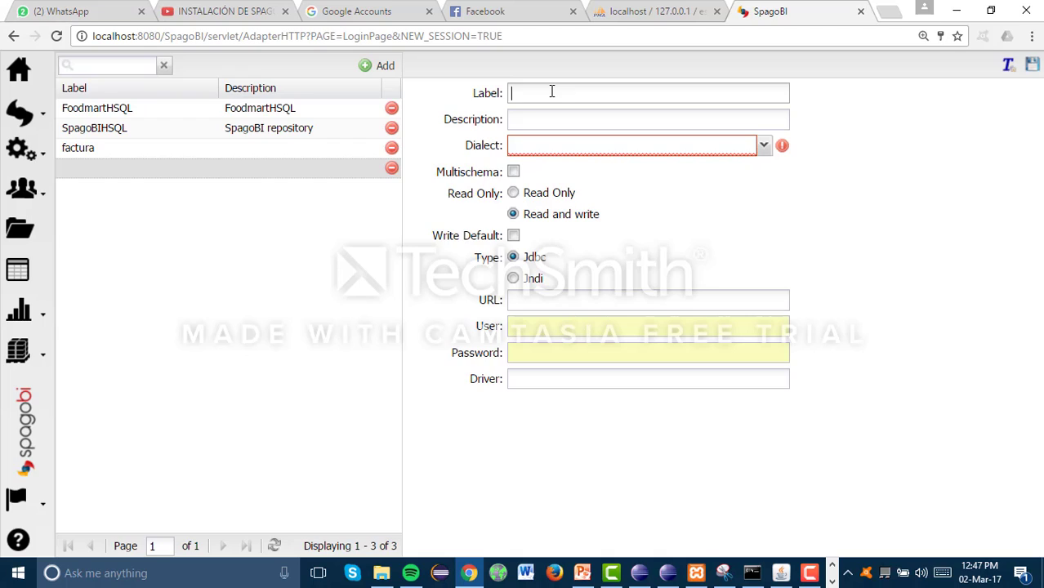
{"action": "type", "text": "tutorialDataSource"}
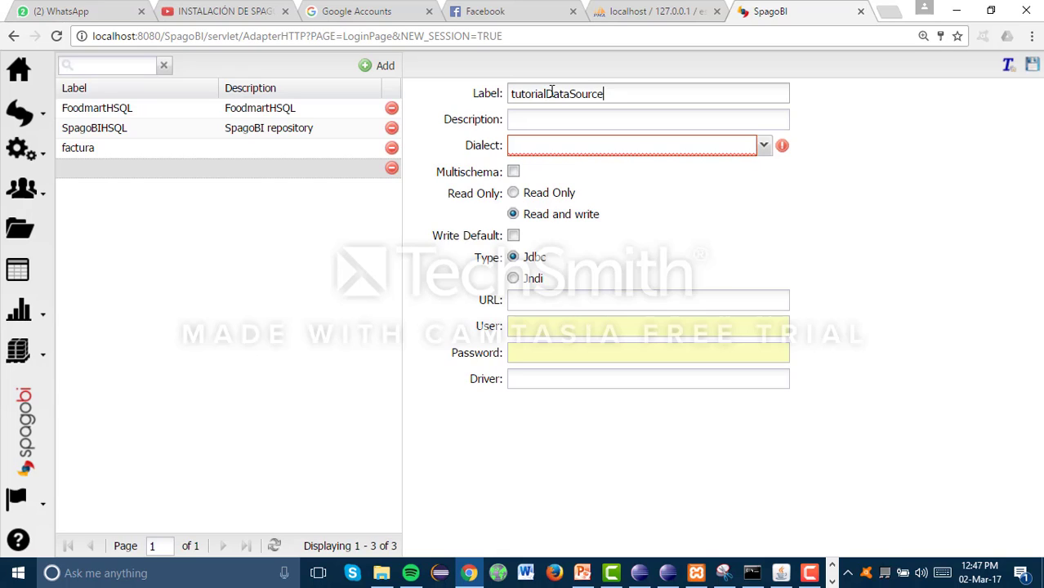
{"action": "key", "text": "Left"}
{"action": "key", "text": "Left"}
{"action": "key", "text": "Left"}
{"action": "key", "text": "Left"}
{"action": "key", "text": "Left"}
{"action": "key", "text": "Left"}
{"action": "key", "text": "Left"}
{"action": "key", "text": "Left"}
{"action": "key", "text": "Left"}
{"action": "key", "text": "Left"}
{"action": "key", "text": "Left"}
{"action": "key", "text": "Left"}
{"action": "key", "text": "Left"}
{"action": "key", "text": "Left"}
{"action": "key", "text": "Left"}
{"action": "key", "text": "Left"}
{"action": "key", "text": "Left"}
{"action": "key", "text": "BackSpace"}
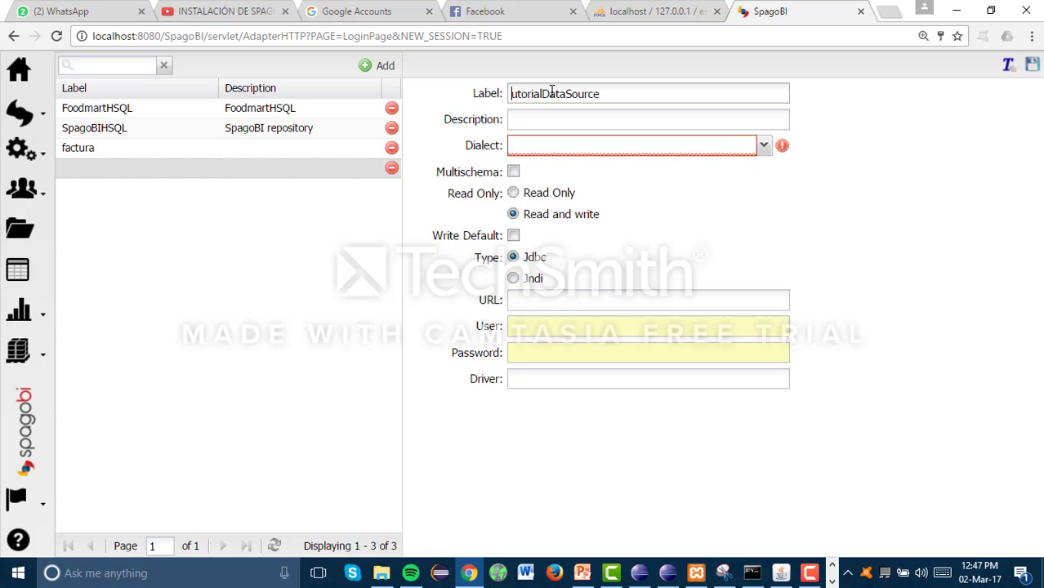
{"action": "type", "text": "T"}
{"action": "left_click", "coordinate": [762, 147]}
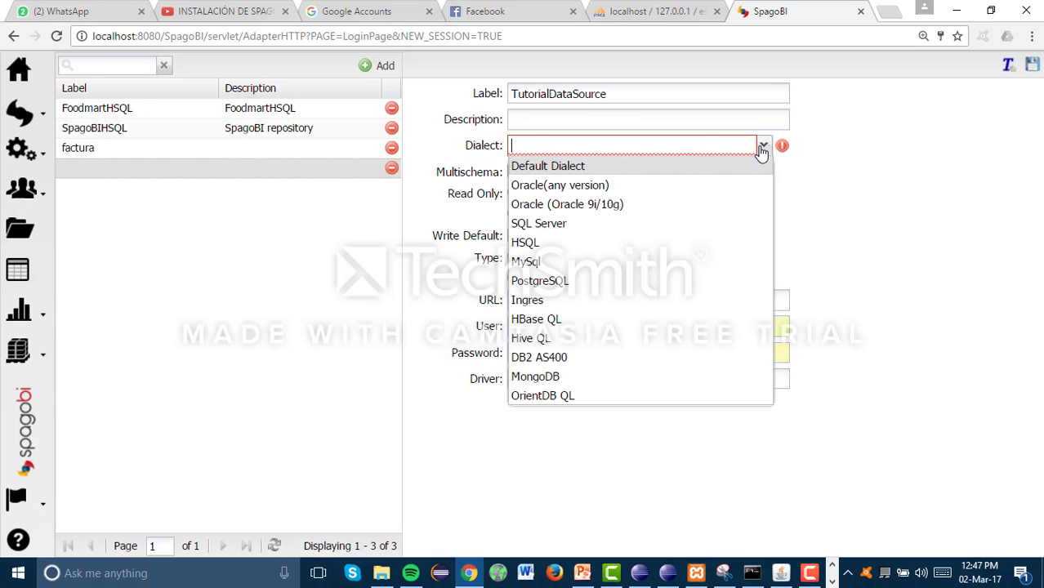
{"action": "left_click", "coordinate": [553, 265]}
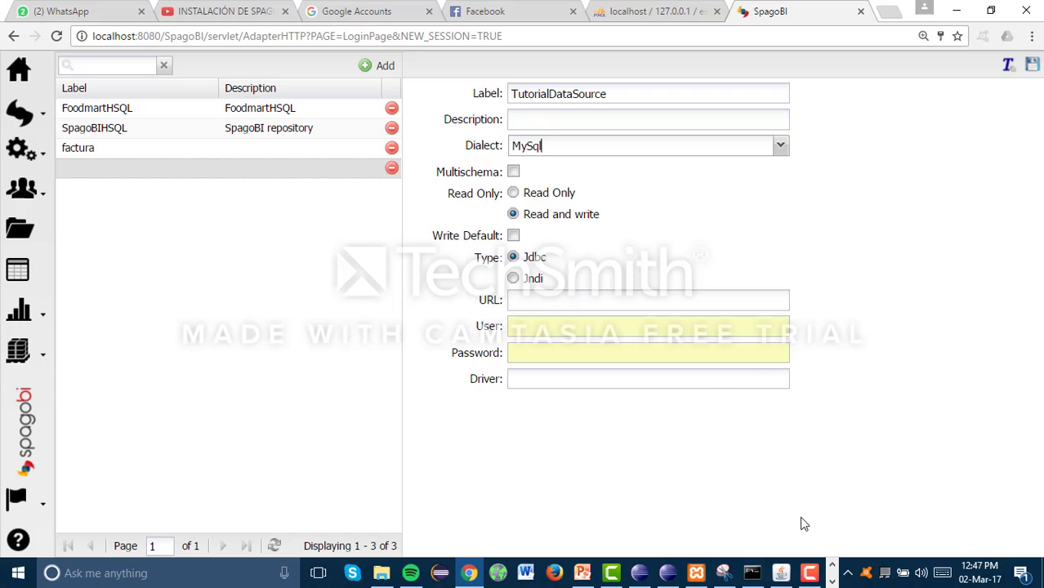
- Copy jdbc:mysql://localhost:3306/estrella from Notepad into the data source's URL field
{"action": "key", "text": "alt+Tab"}
{"action": "key", "text": "alt+Tab"}
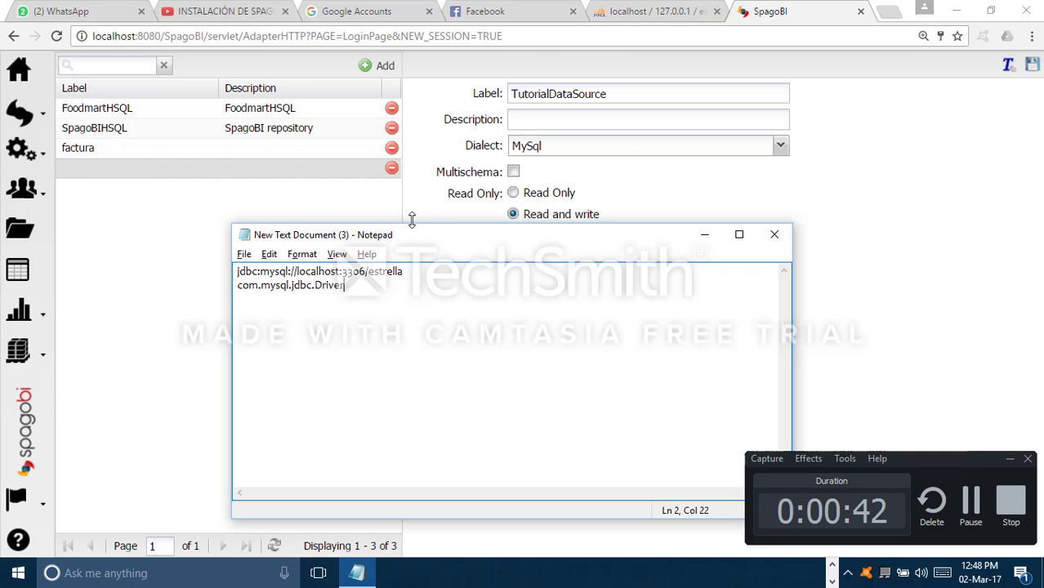
{"action": "left_click_drag", "start_coordinate": [449, 240], "coordinate": [628, 316]}
{"action": "left_click_drag", "start_coordinate": [417, 360], "coordinate": [486, 360]}
{"action": "left_click_drag", "start_coordinate": [582, 347], "coordinate": [415, 347]}
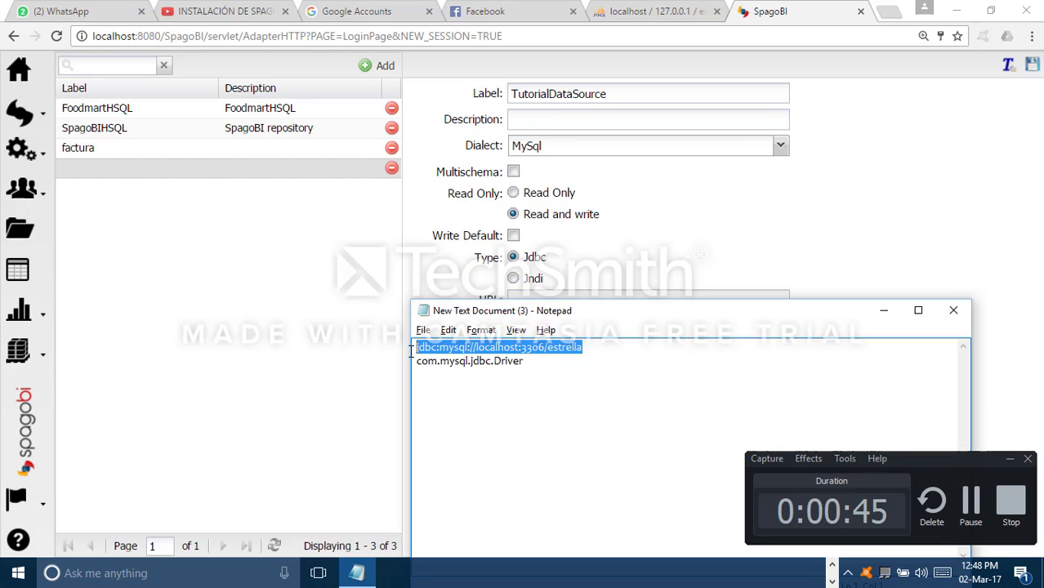
{"action": "left_click_drag", "start_coordinate": [594, 316], "coordinate": [593, 349]}
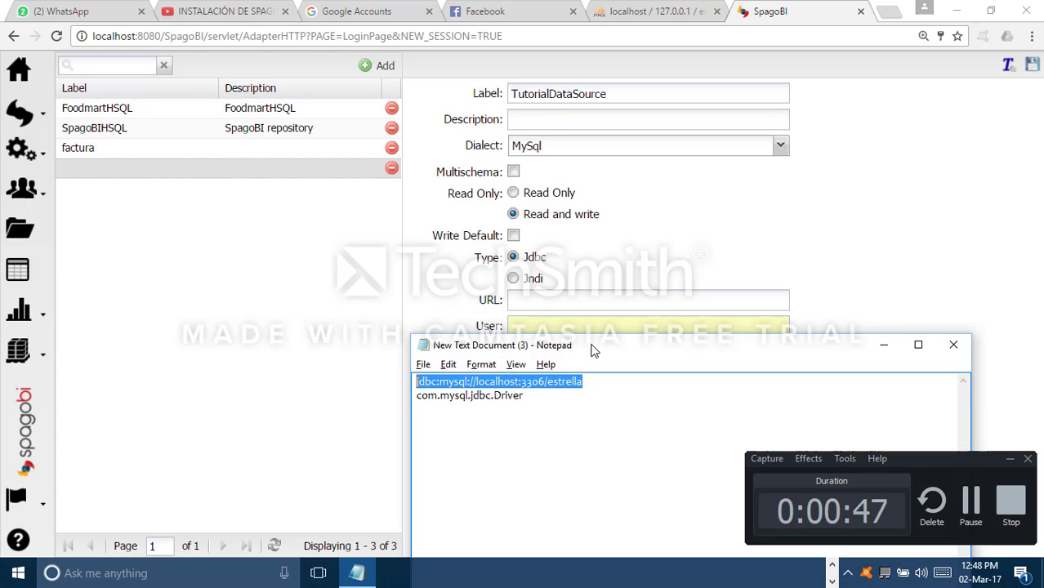
{"action": "left_click", "coordinate": [610, 301]}
{"action": "key", "text": "ctrl+v"}
- Select the com.mysql.jdbc.Driver line in Notepad, then close Notepad
{"action": "key", "text": "alt+Tab"}
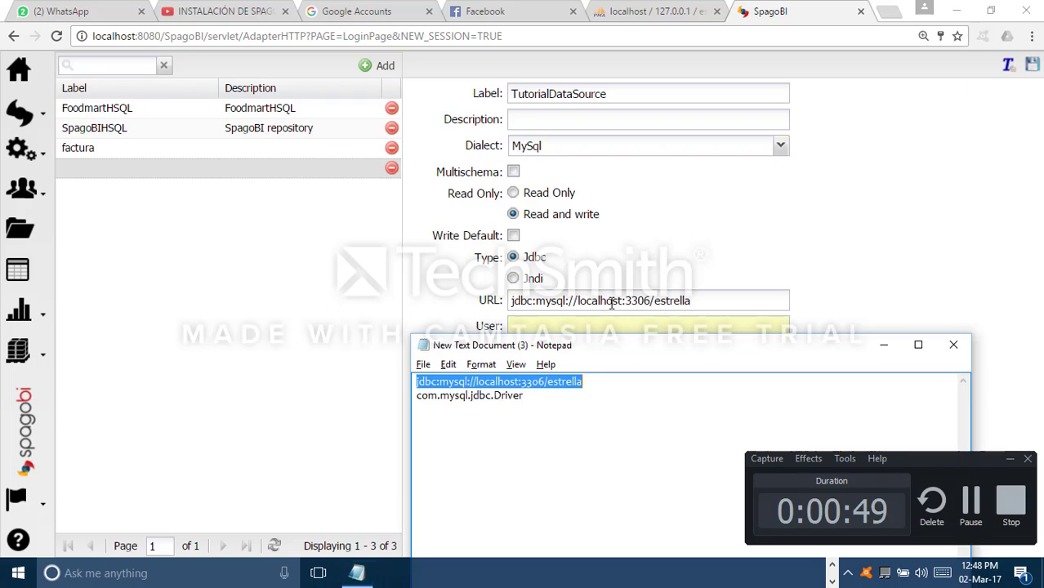
{"action": "left_click", "coordinate": [531, 399]}
{"action": "left_click_drag", "start_coordinate": [531, 400], "coordinate": [389, 399]}
{"action": "key", "text": "ctrl+c"}
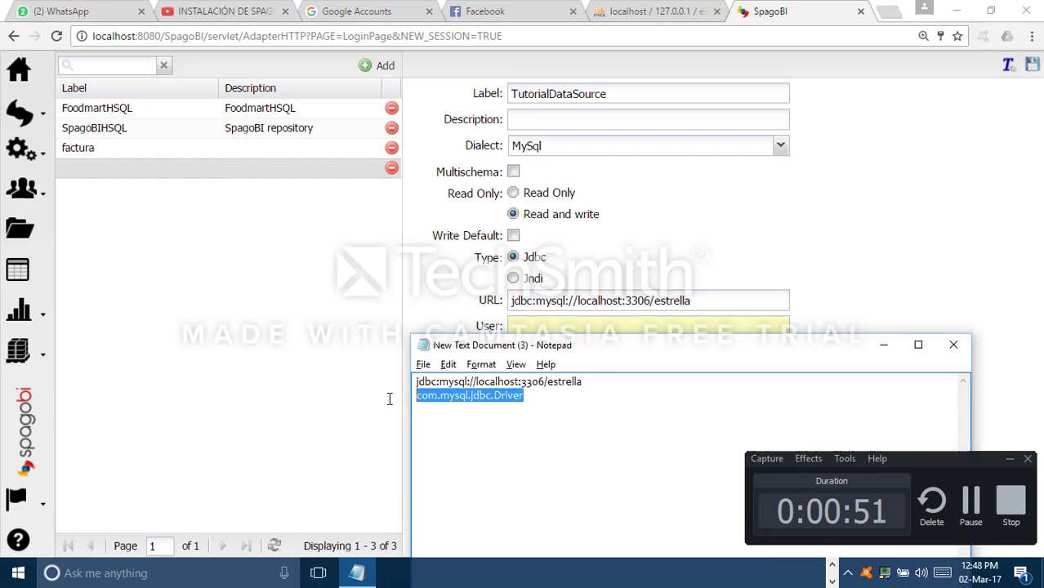
{"action": "left_click", "coordinate": [953, 345]}
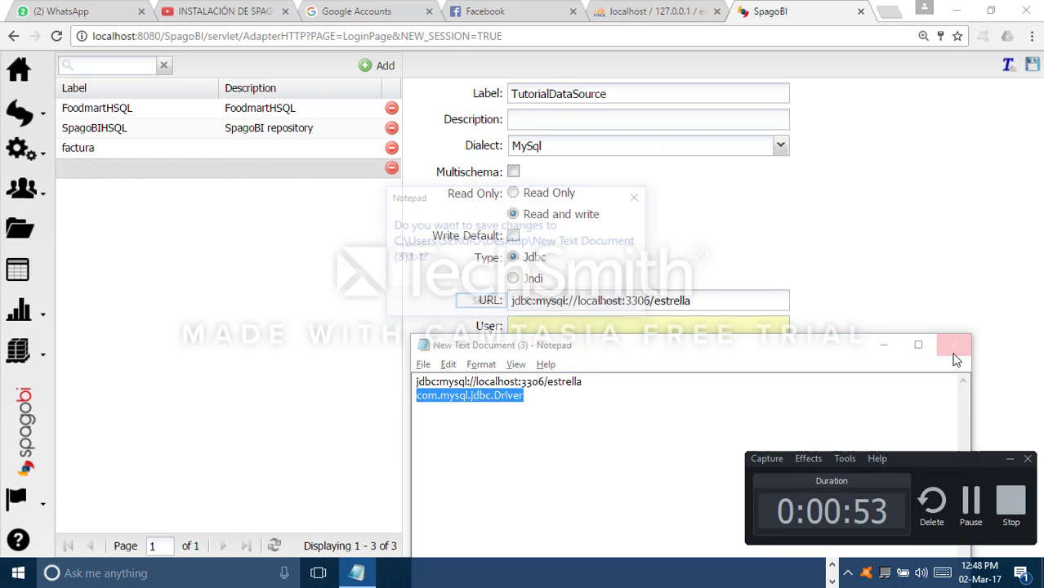
- Discard the Notepad notes and paste com.mysql.jdbc.Driver into the Driver field
{"action": "left_click", "coordinate": [547, 303]}
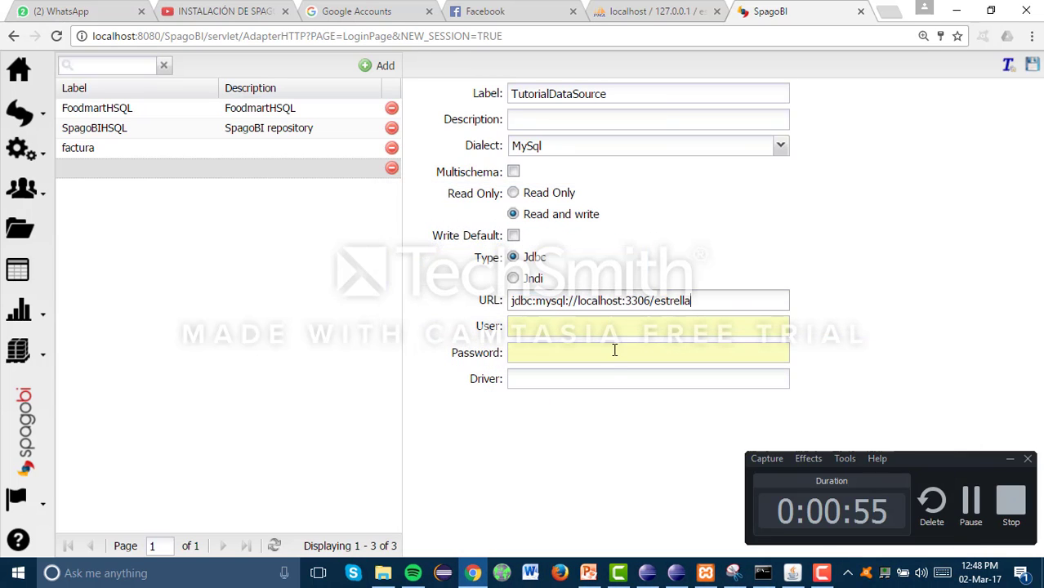
{"action": "left_click", "coordinate": [614, 377]}
{"action": "key", "text": "ctrl+v"}
{"action": "left_click_drag", "start_coordinate": [664, 377], "coordinate": [464, 414]}
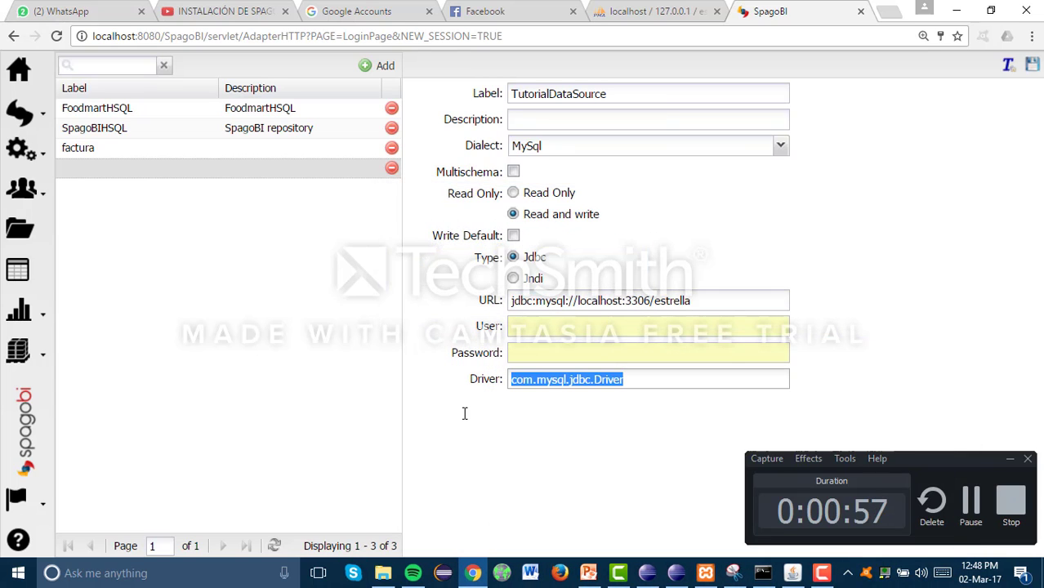
{"action": "left_click_drag", "start_coordinate": [729, 298], "coordinate": [494, 303]}
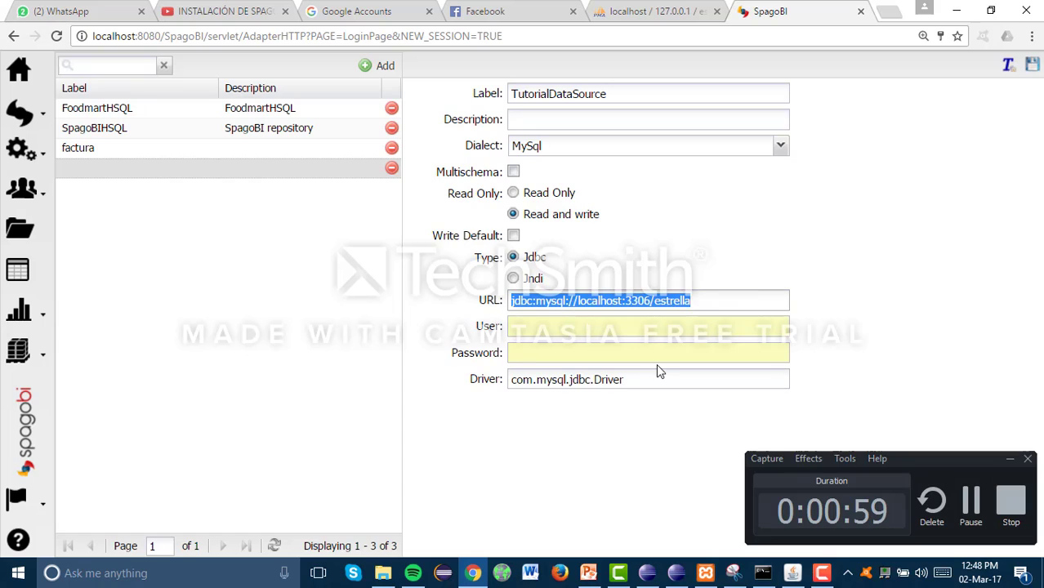
{"action": "left_click_drag", "start_coordinate": [657, 378], "coordinate": [463, 389]}
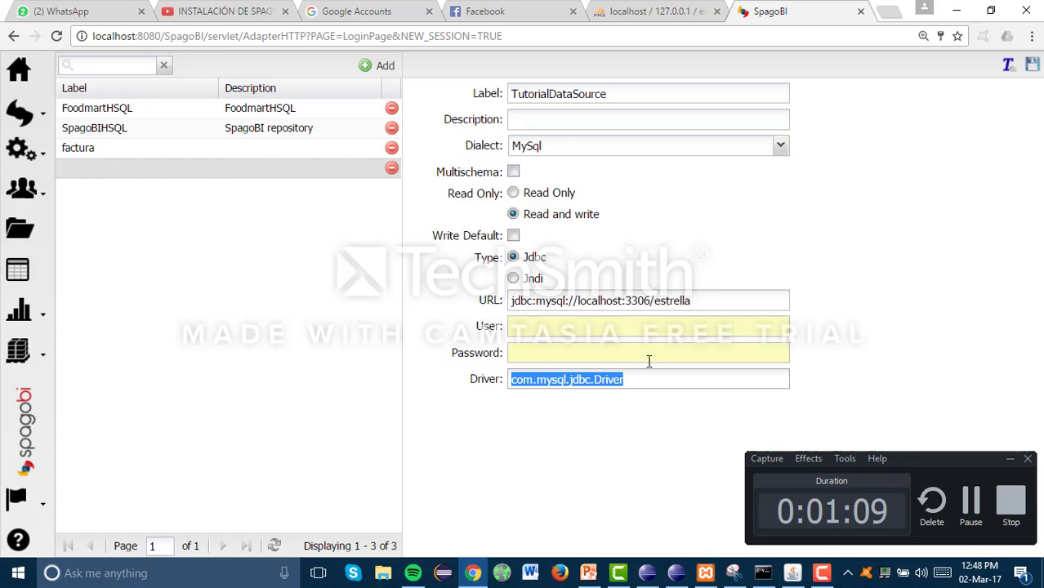
{"action": "left_click_drag", "start_coordinate": [640, 378], "coordinate": [627, 399]}
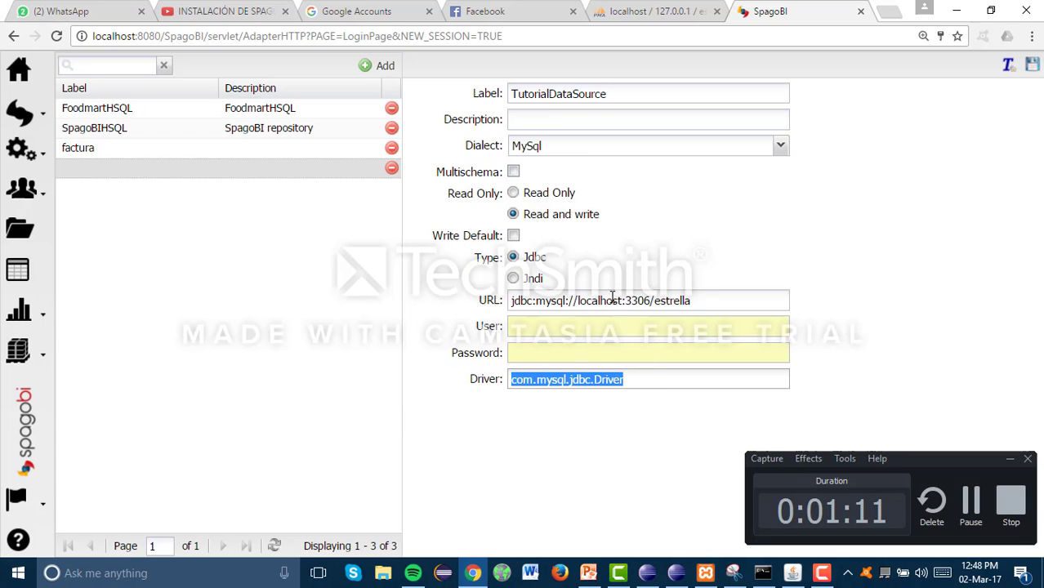
- Enter root as the data source's database user
{"action": "left_click", "coordinate": [560, 326]}
{"action": "key", "text": "Caps_Lock"}
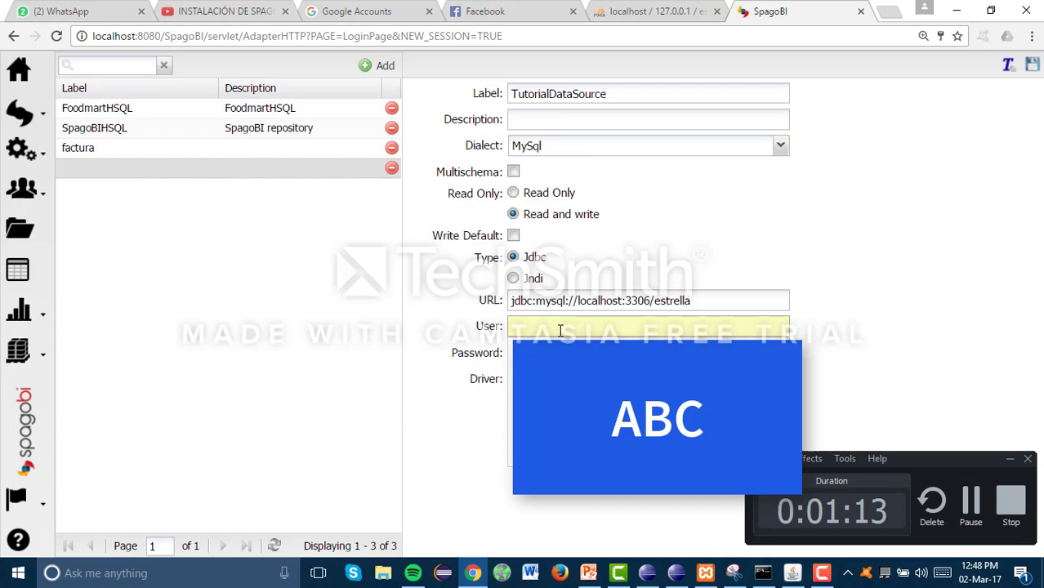
{"action": "triple_click", "coordinate": [601, 304]}
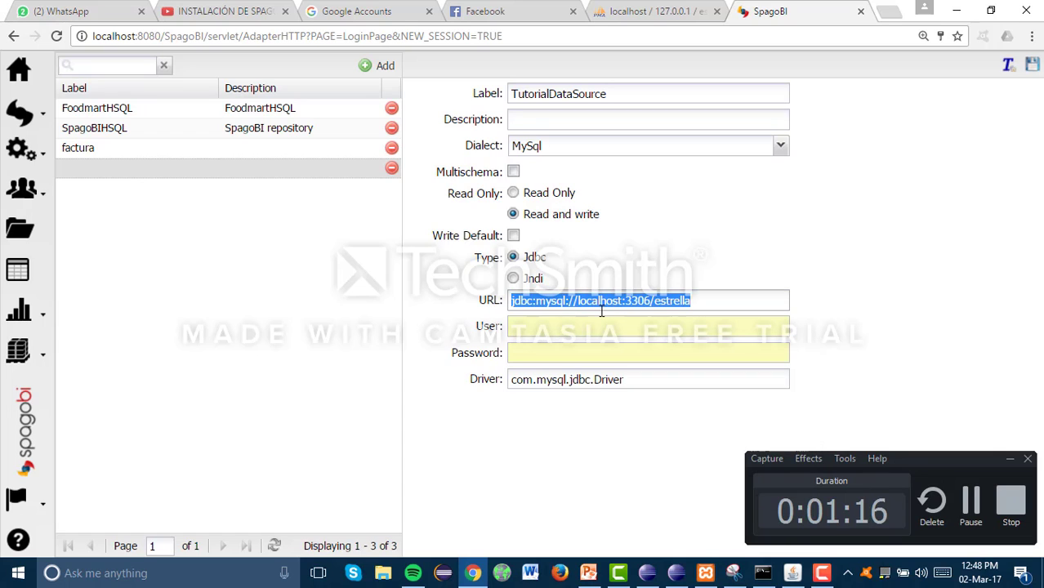
{"action": "triple_click", "coordinate": [601, 378]}
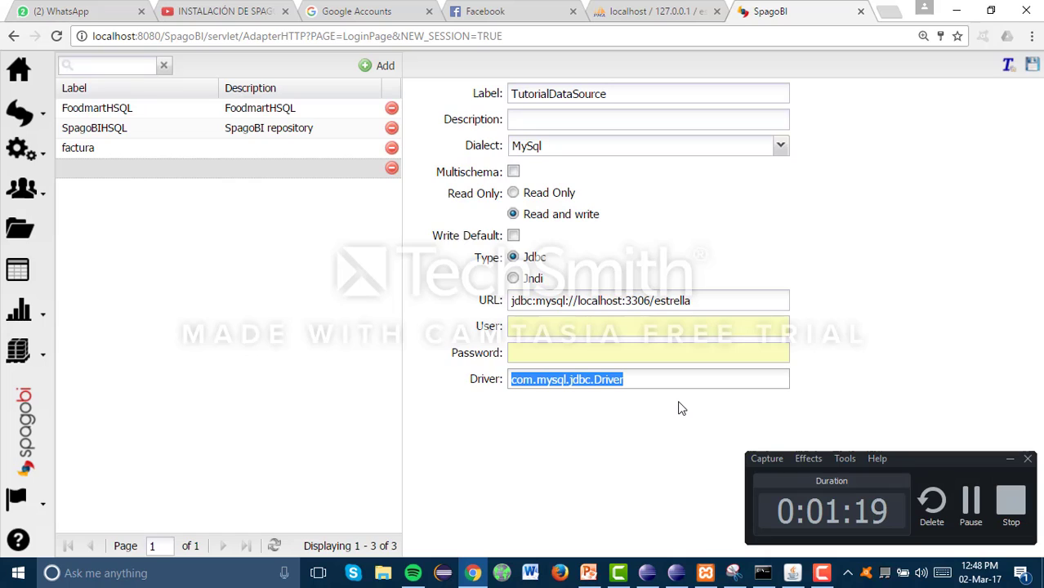
{"action": "left_click", "coordinate": [532, 328]}
{"action": "key", "text": "Caps_Lock"}
{"action": "left_click", "coordinate": [419, 355]}
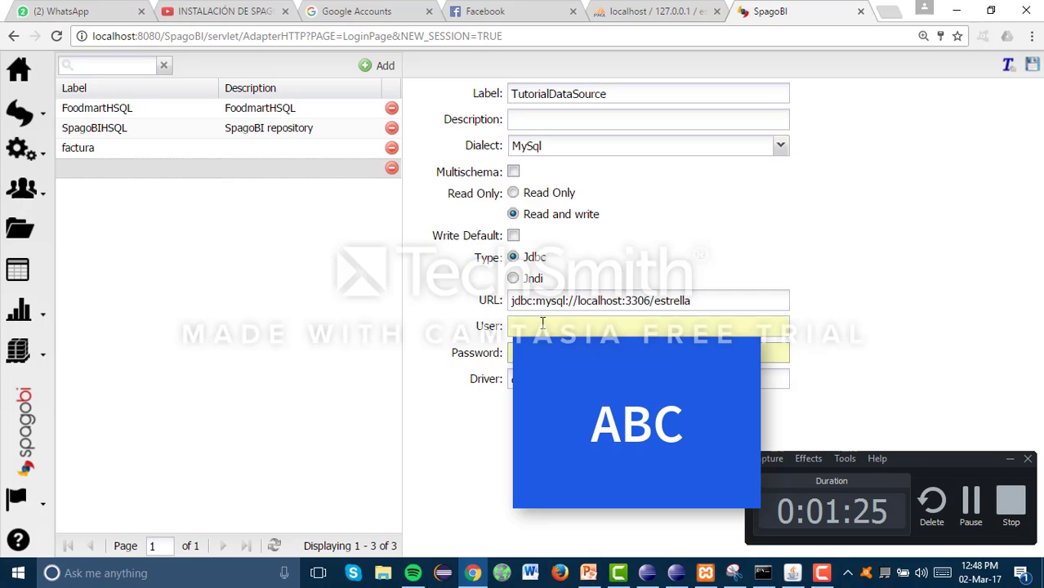
{"action": "type", "text": "root"}
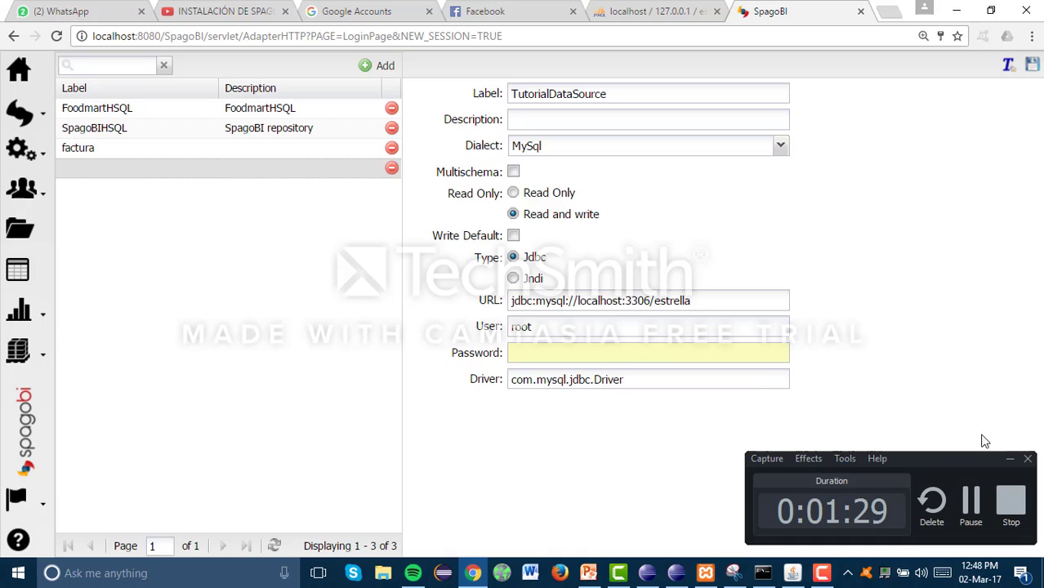
{"action": "left_click_drag", "start_coordinate": [989, 460], "coordinate": [1032, 477]}
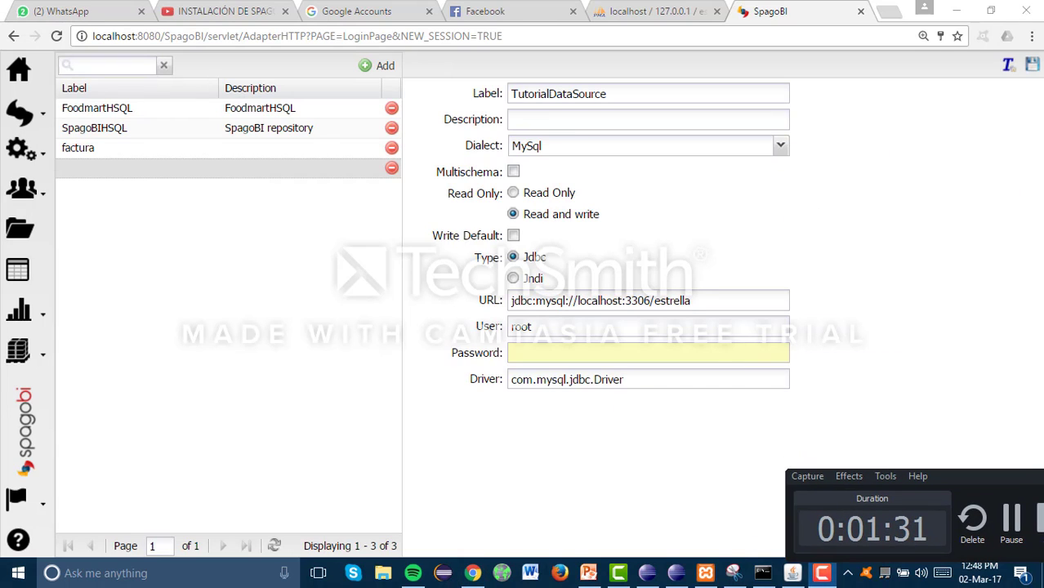
- Test the MySQL connection successfully and save TutorialDataSource
{"action": "left_click", "coordinate": [1007, 66]}
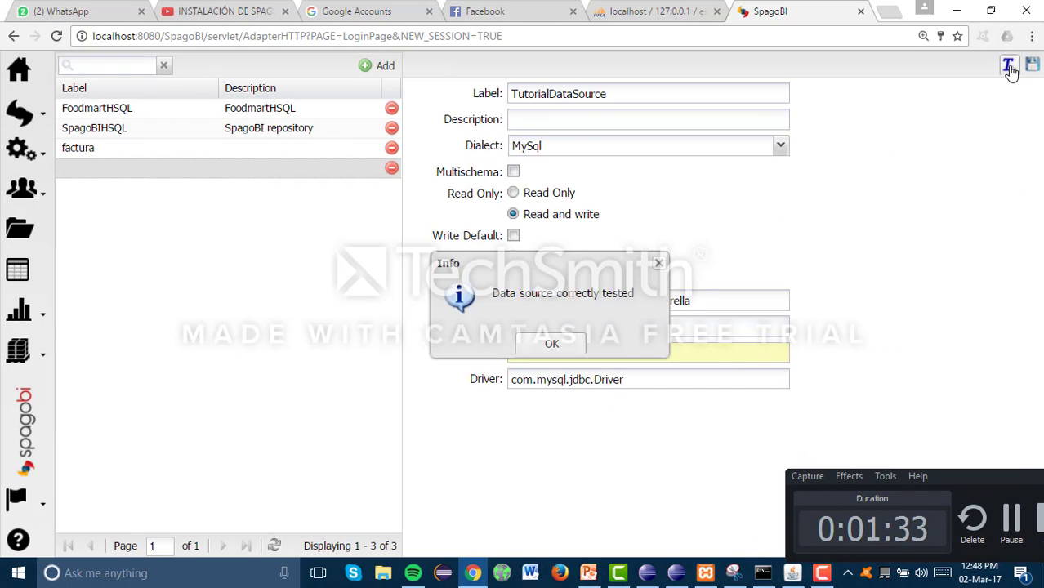
{"action": "left_click", "coordinate": [542, 346]}
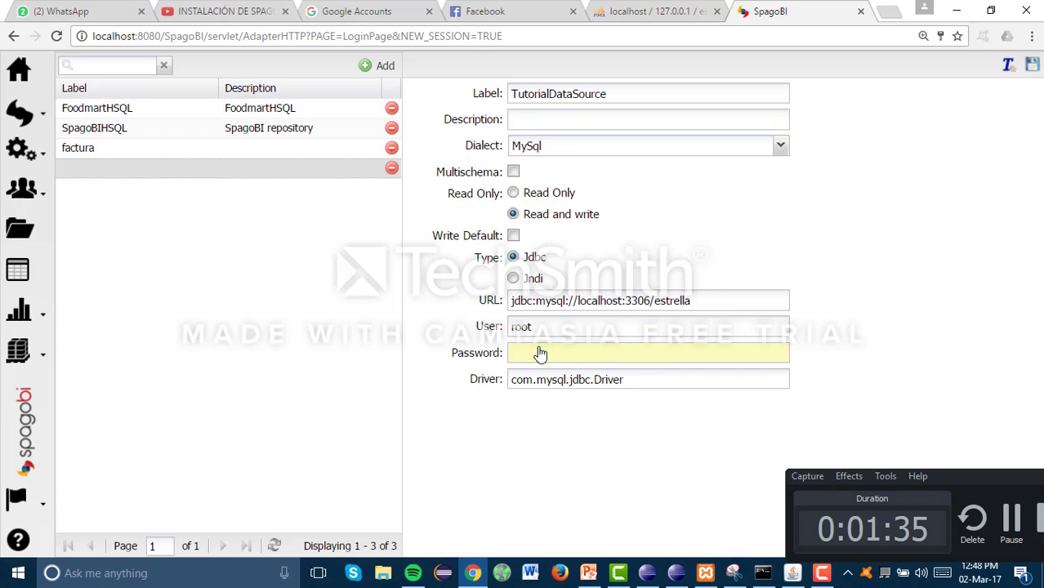
{"action": "left_click", "coordinate": [1032, 65]}
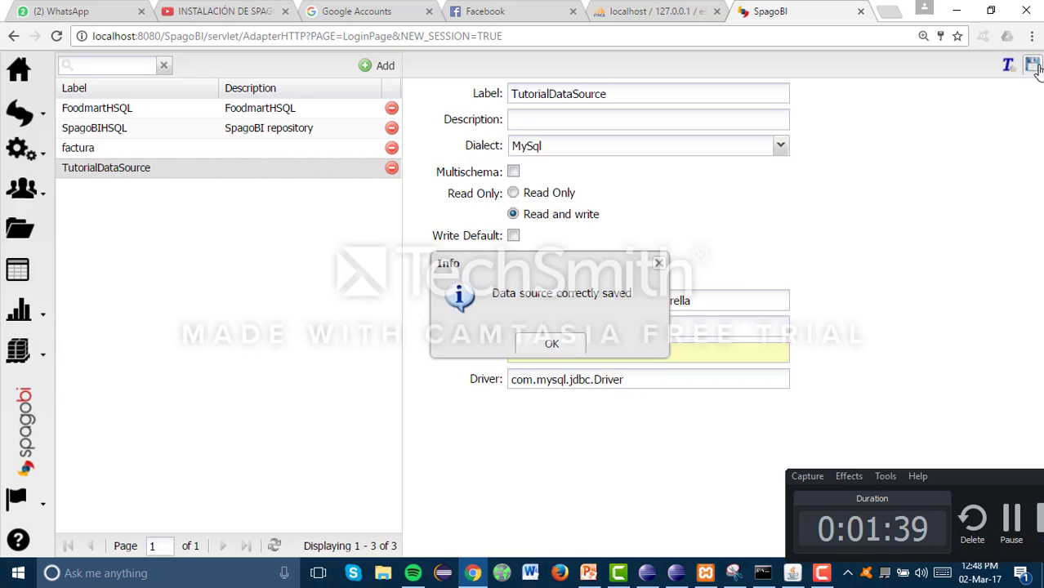
{"action": "left_click", "coordinate": [529, 349]}
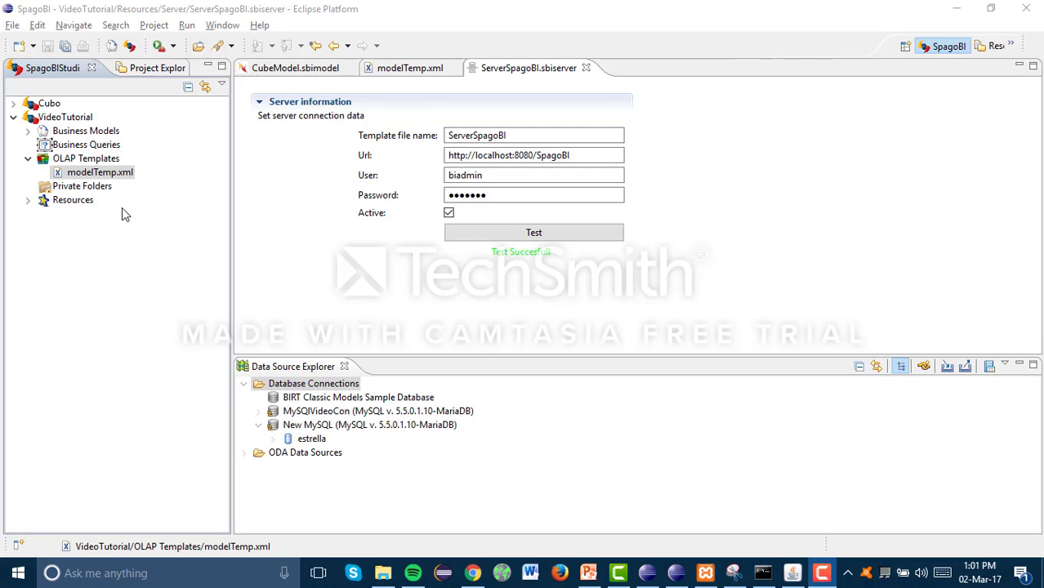
- Choose Deploy Olap Template from modelTemp.xml's context menu under OLAP Templates
{"action": "right_click", "coordinate": [104, 178]}
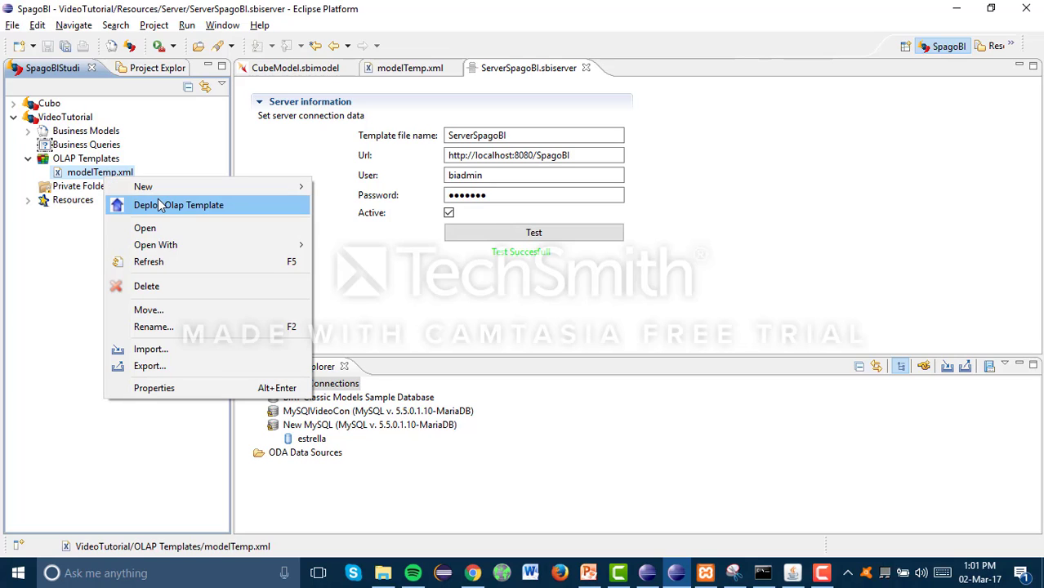
{"action": "left_click", "coordinate": [61, 253]}
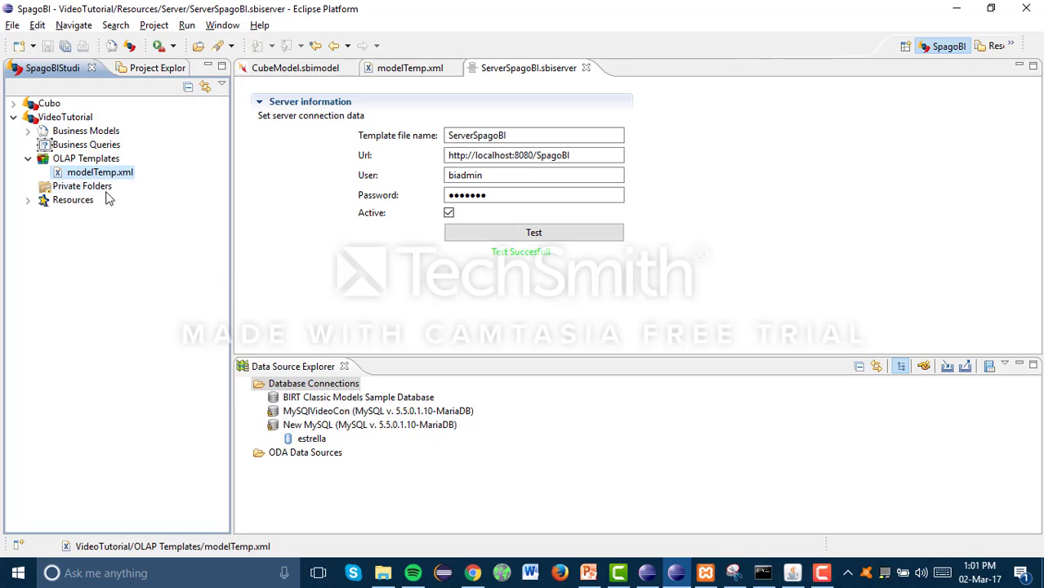
{"action": "right_click", "coordinate": [115, 181]}
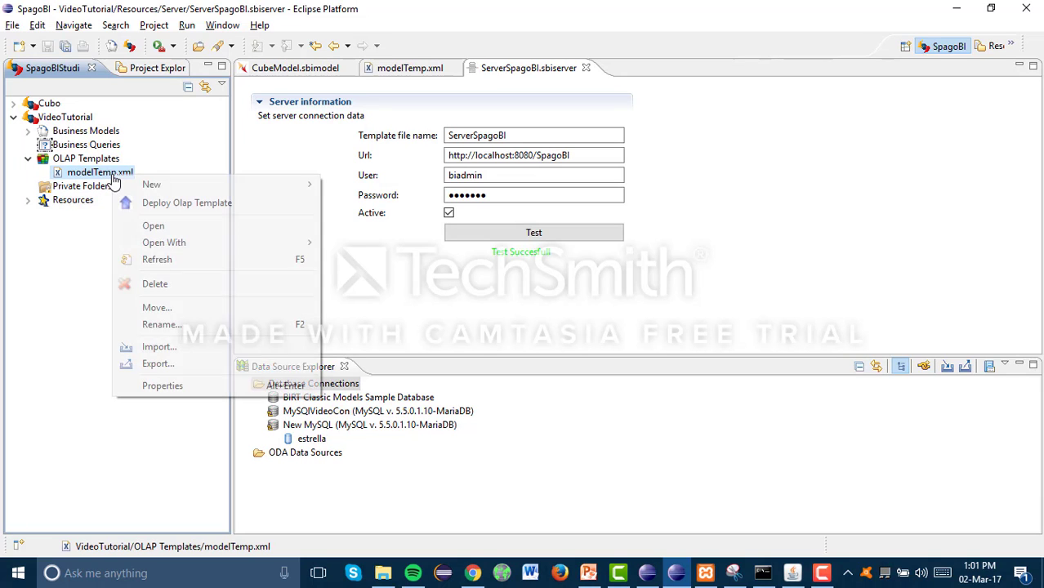
{"action": "left_click", "coordinate": [172, 205]}
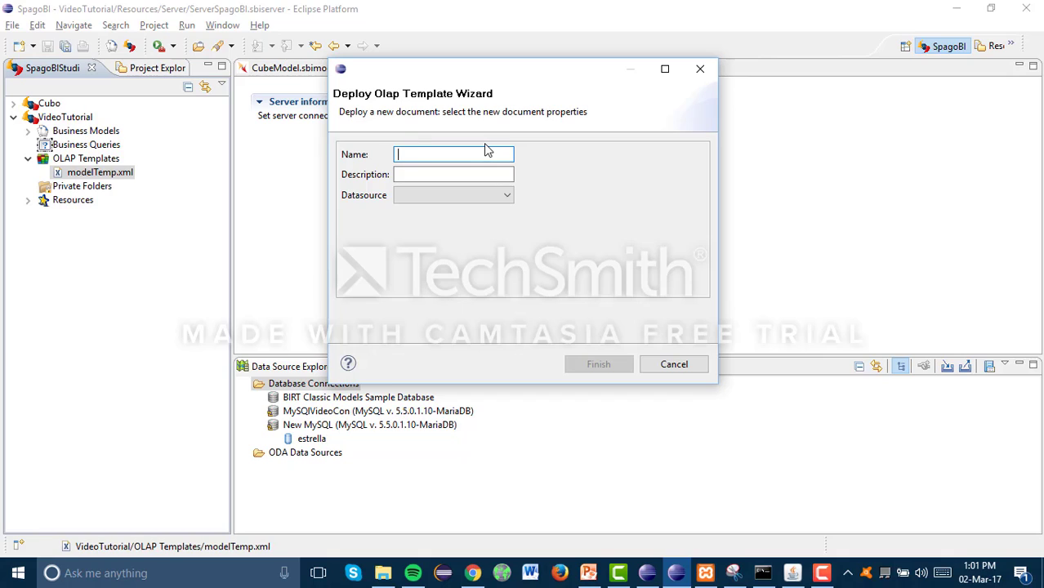
- Name the template TurtorialOlap, select TutorialDataSource, and finish the deployment
{"action": "type", "text": "Turo"}
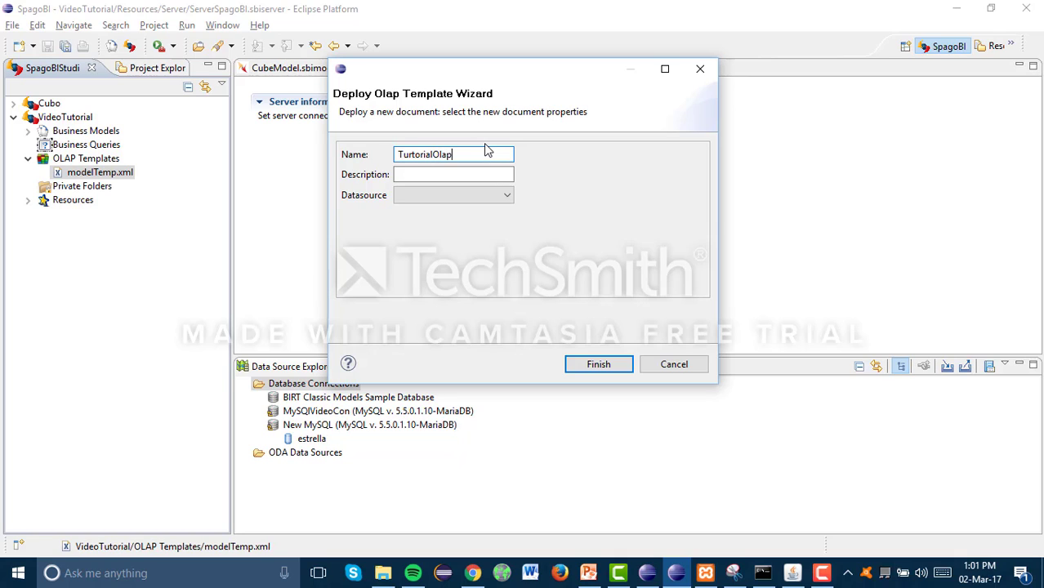
{"action": "left_click", "coordinate": [507, 196]}
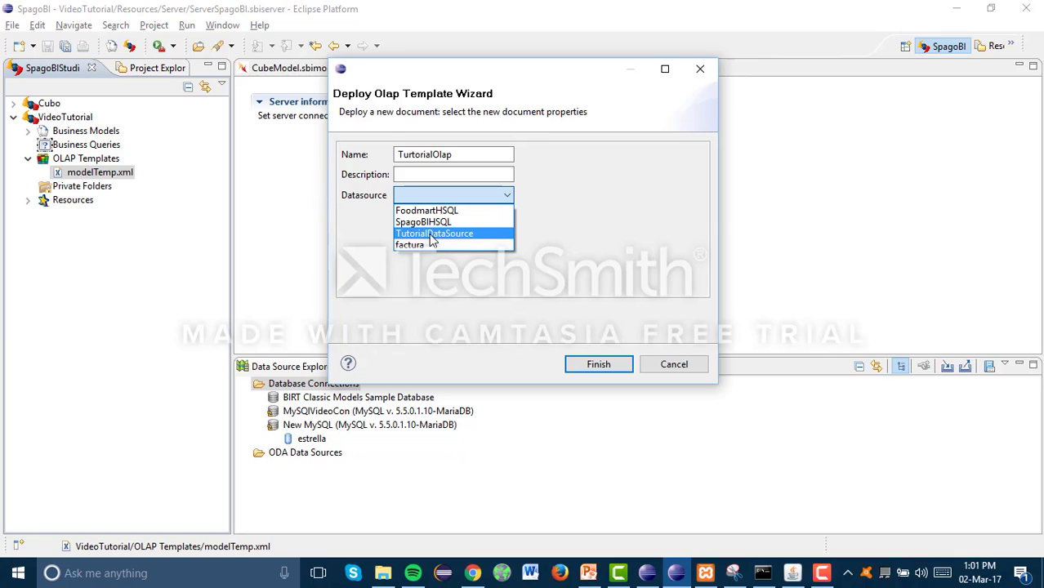
{"action": "left_click", "coordinate": [432, 235]}
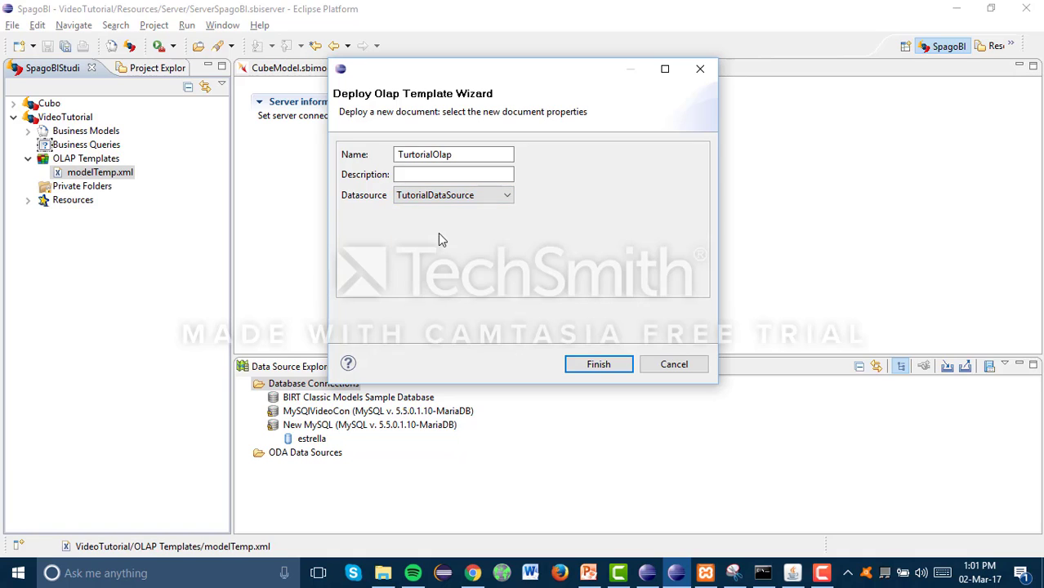
{"action": "left_click", "coordinate": [606, 364]}
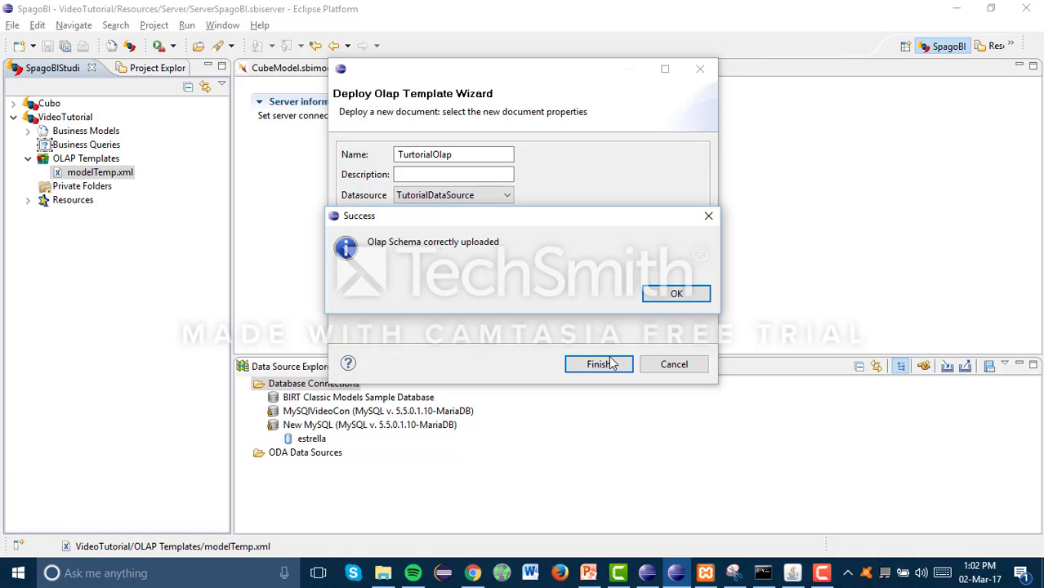
{"action": "left_click", "coordinate": [653, 294]}
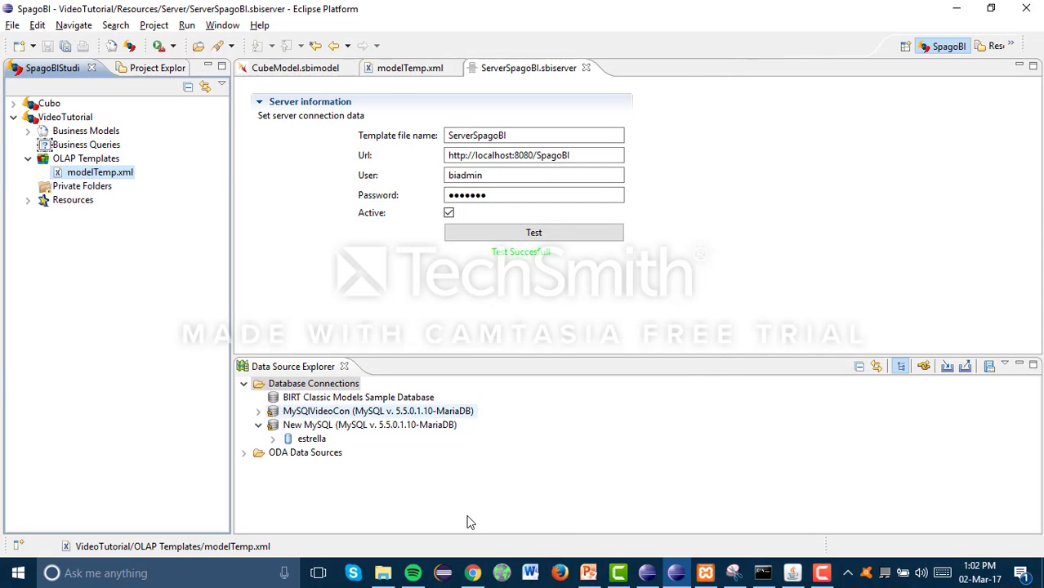
- Return to SpagoBI in Chrome and reload the page, confirming the resubmit
{"action": "left_click", "coordinate": [474, 570]}
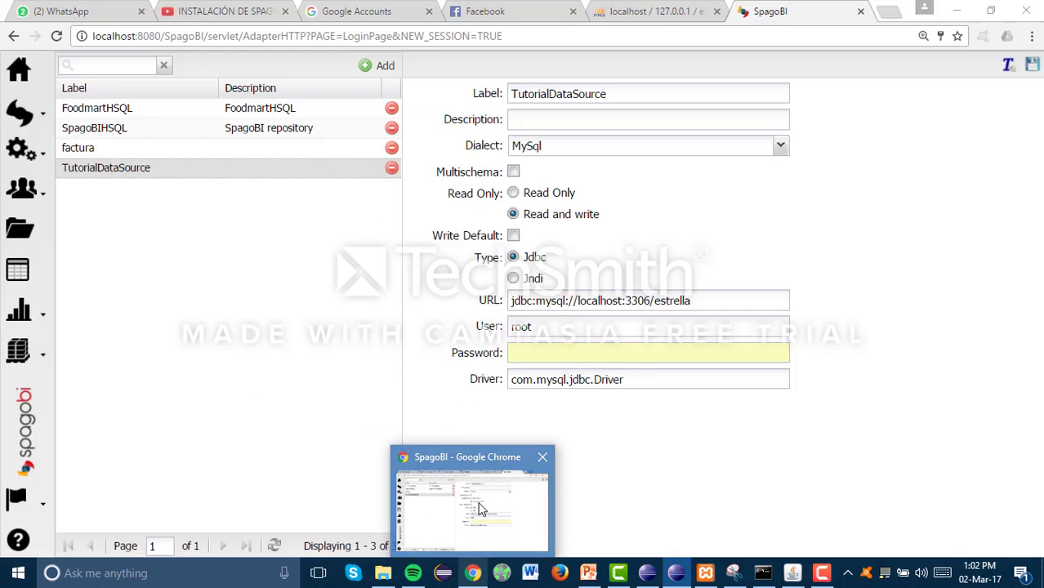
{"action": "left_click", "coordinate": [56, 40]}
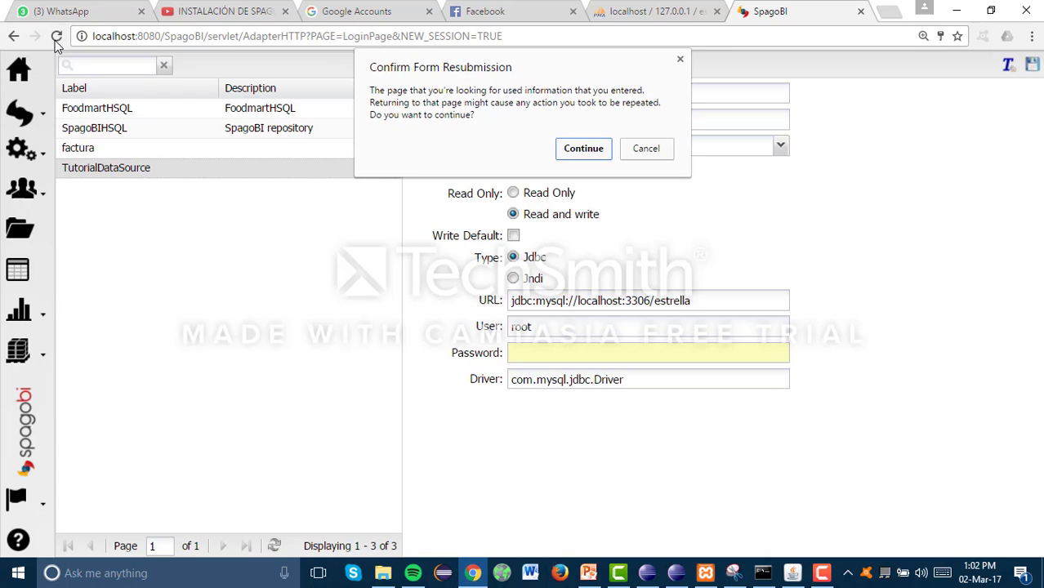
{"action": "left_click", "coordinate": [594, 146]}
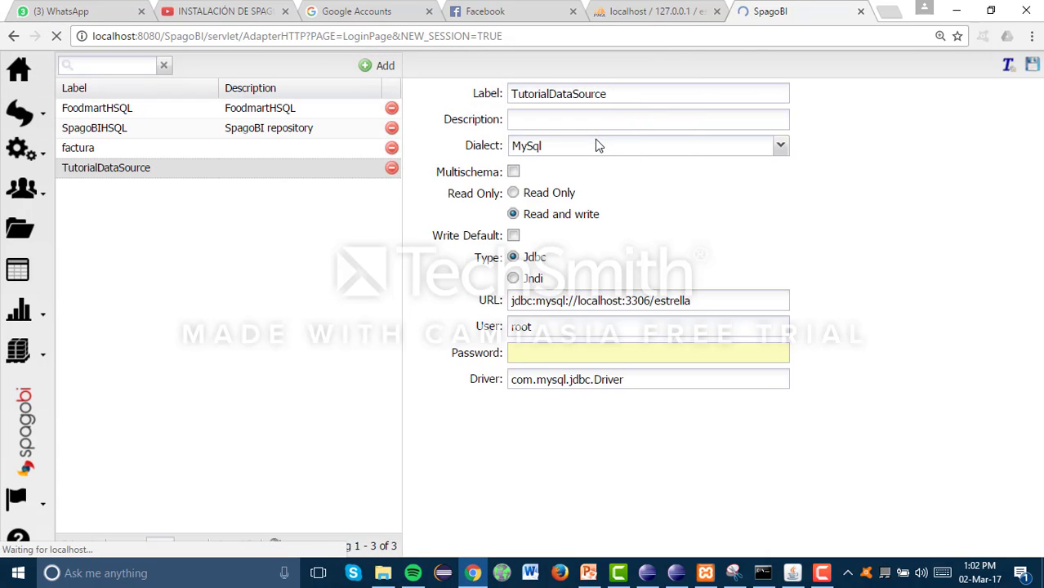
{"action": "scroll", "coordinate": [351, 296], "scroll_direction": "down", "scroll_amount": 1}
{"action": "scroll", "coordinate": [351, 296], "scroll_direction": "up", "scroll_amount": 1}
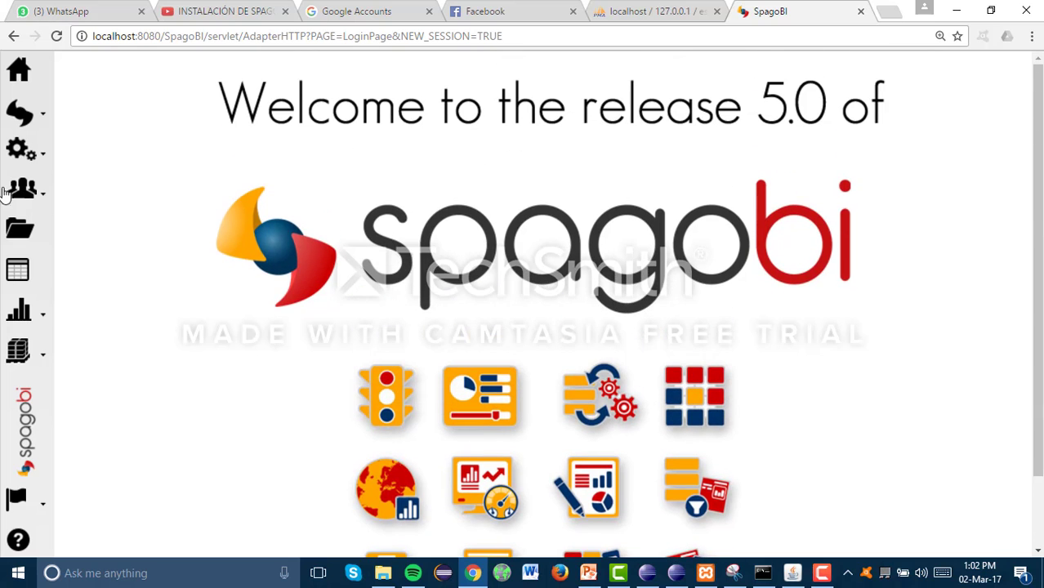
- Open the TurtorialOlap document and expand All Ciudad into bogota, Cali and Medellin
{"action": "left_click", "coordinate": [20, 228]}
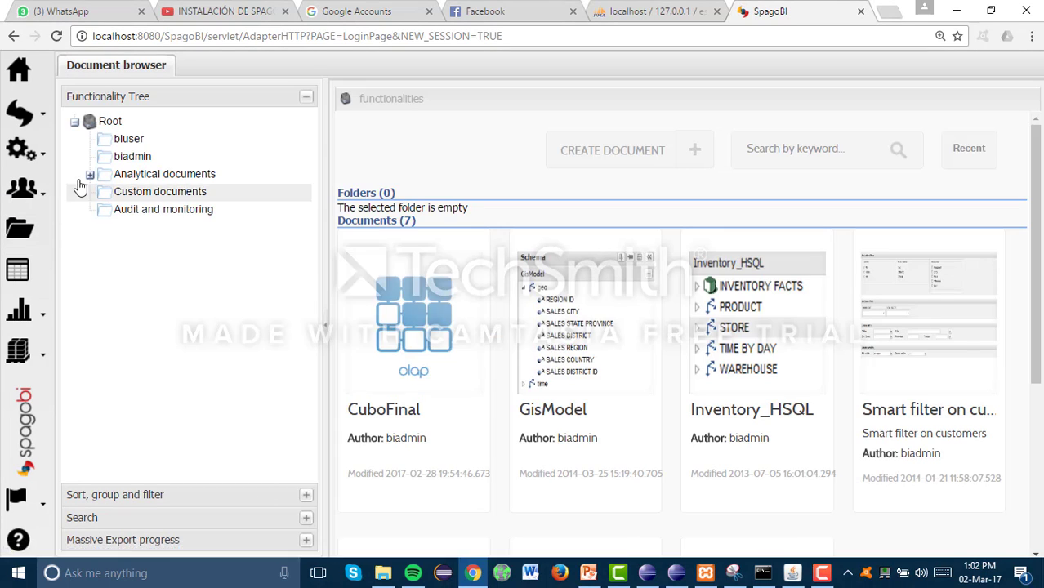
{"action": "mouse_move", "coordinate": [583, 283]}
{"action": "scroll", "coordinate": [582, 283], "scroll_direction": "down", "scroll_amount": 2}
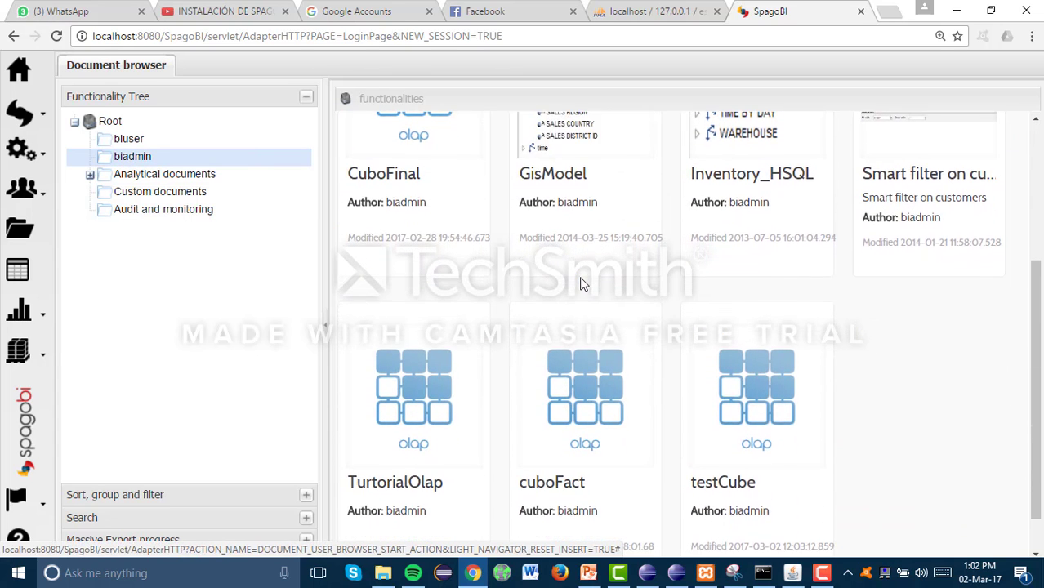
{"action": "scroll", "coordinate": [580, 327], "scroll_direction": "down", "scroll_amount": 1}
{"action": "mouse_move", "coordinate": [416, 359]}
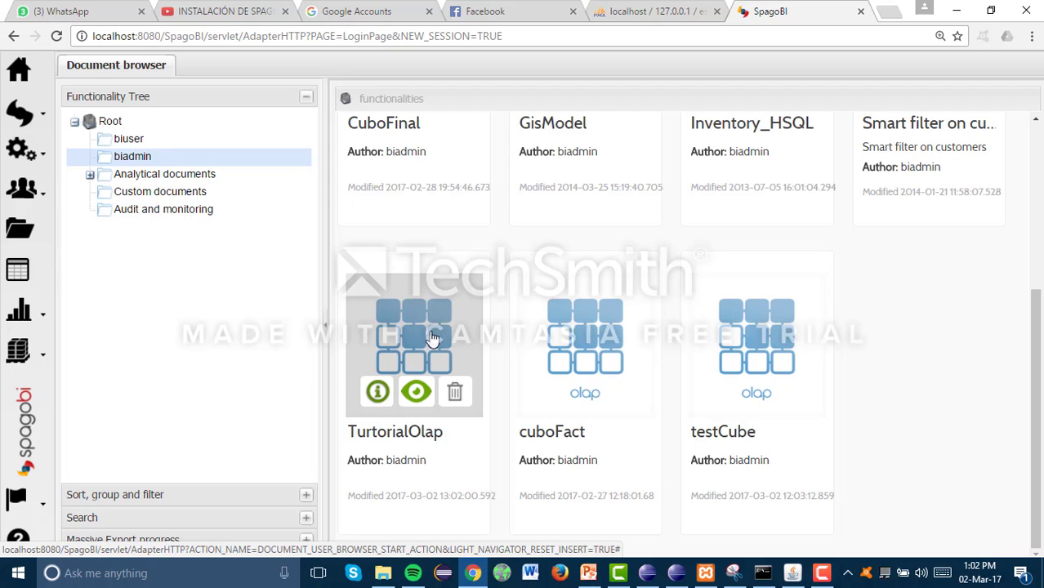
{"action": "scroll", "coordinate": [429, 335], "scroll_direction": "up", "scroll_amount": 2}
{"action": "scroll", "coordinate": [432, 336], "scroll_direction": "down", "scroll_amount": 2}
{"action": "left_click", "coordinate": [432, 336]}
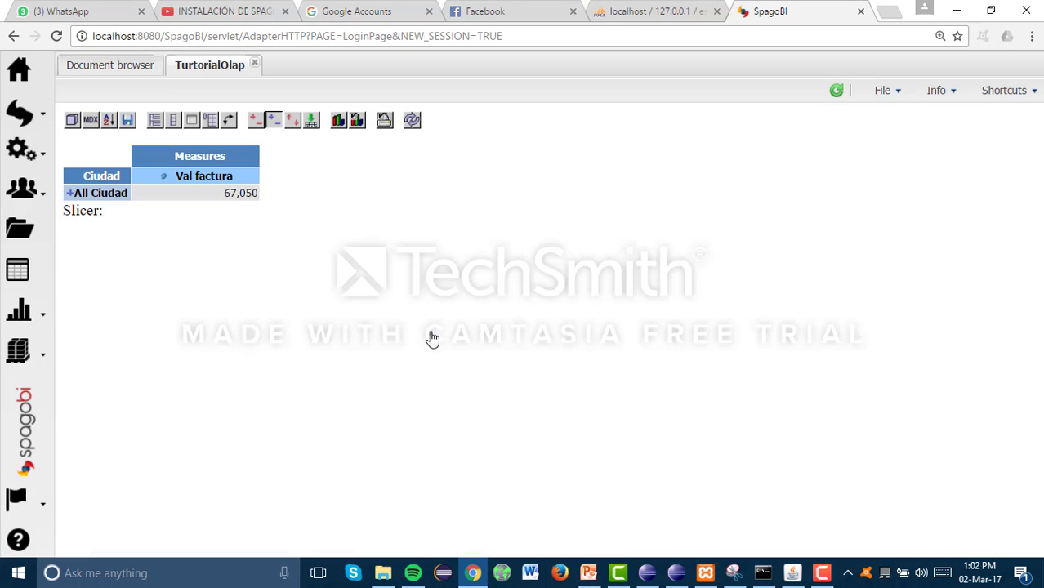
{"action": "left_click", "coordinate": [69, 193]}
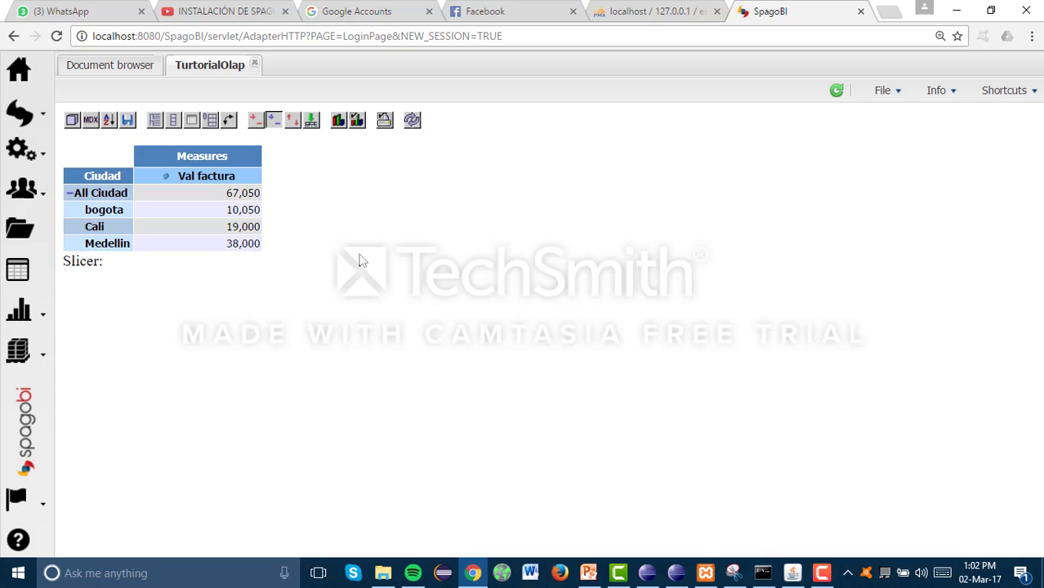